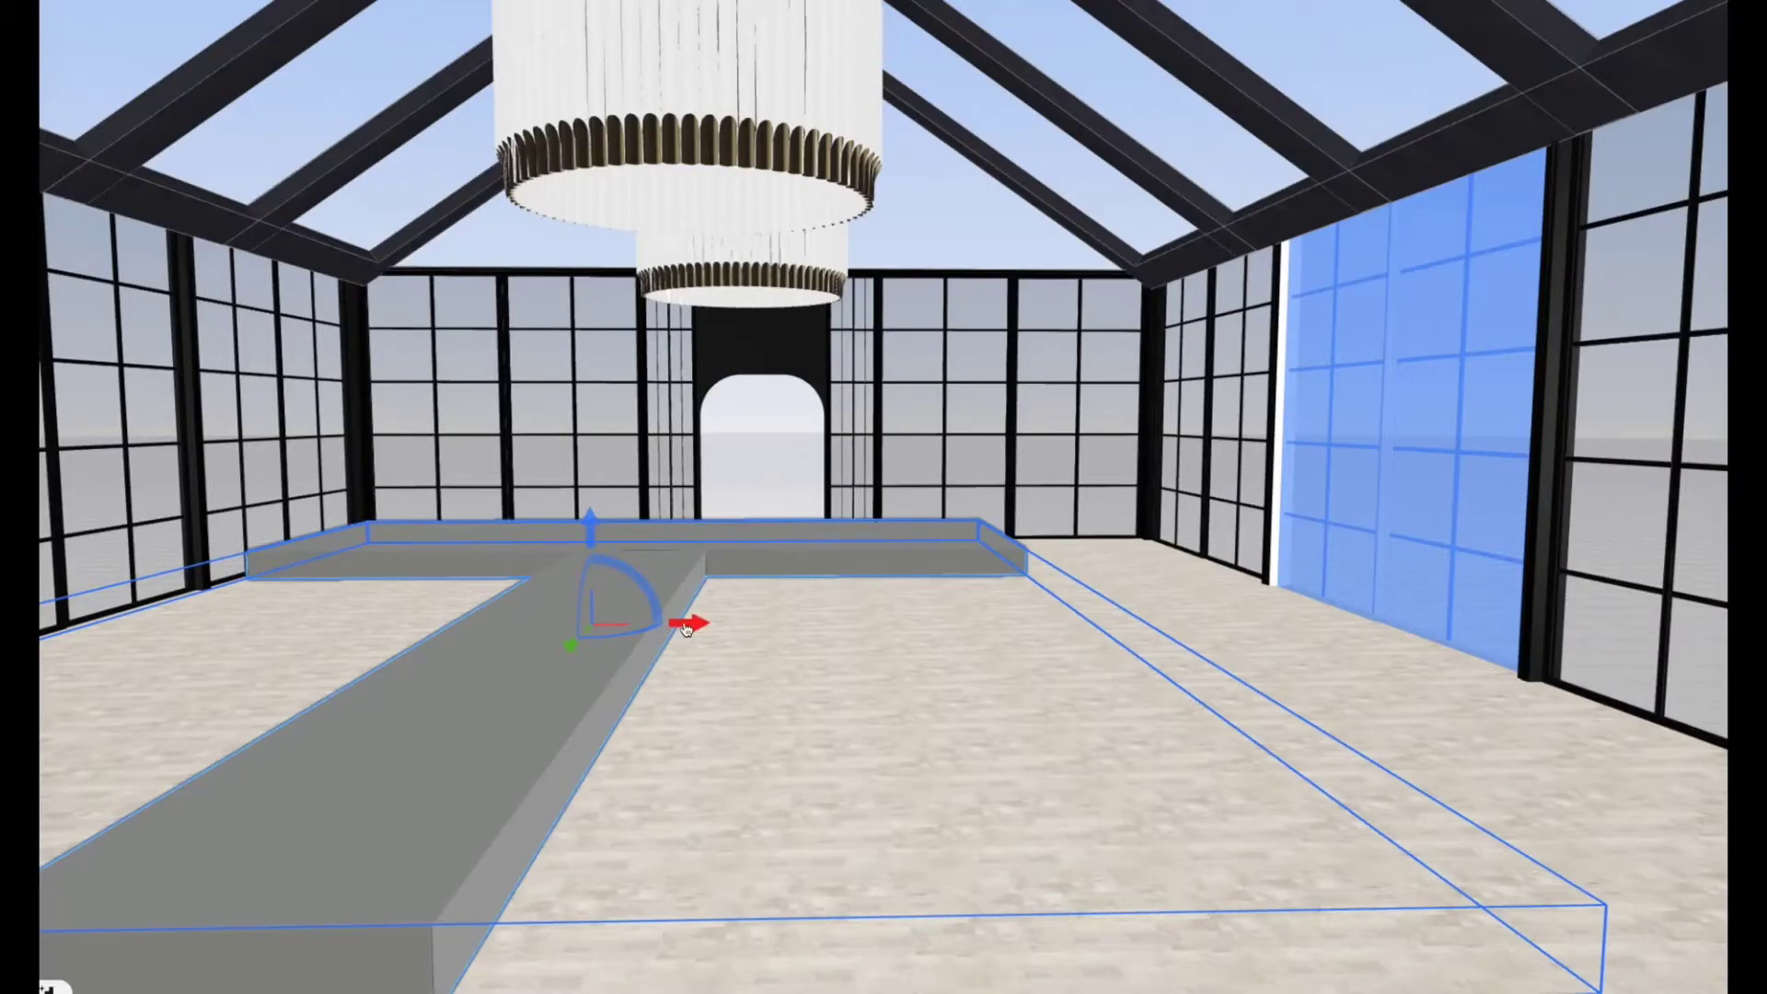
Center the T-shaped platform across the room and lengthen its walkway to reach the front wall.
left_click_drag(686, 629, 842, 625)
left_click_drag(999, 769, 1069, 773)
left_click(742, 594)
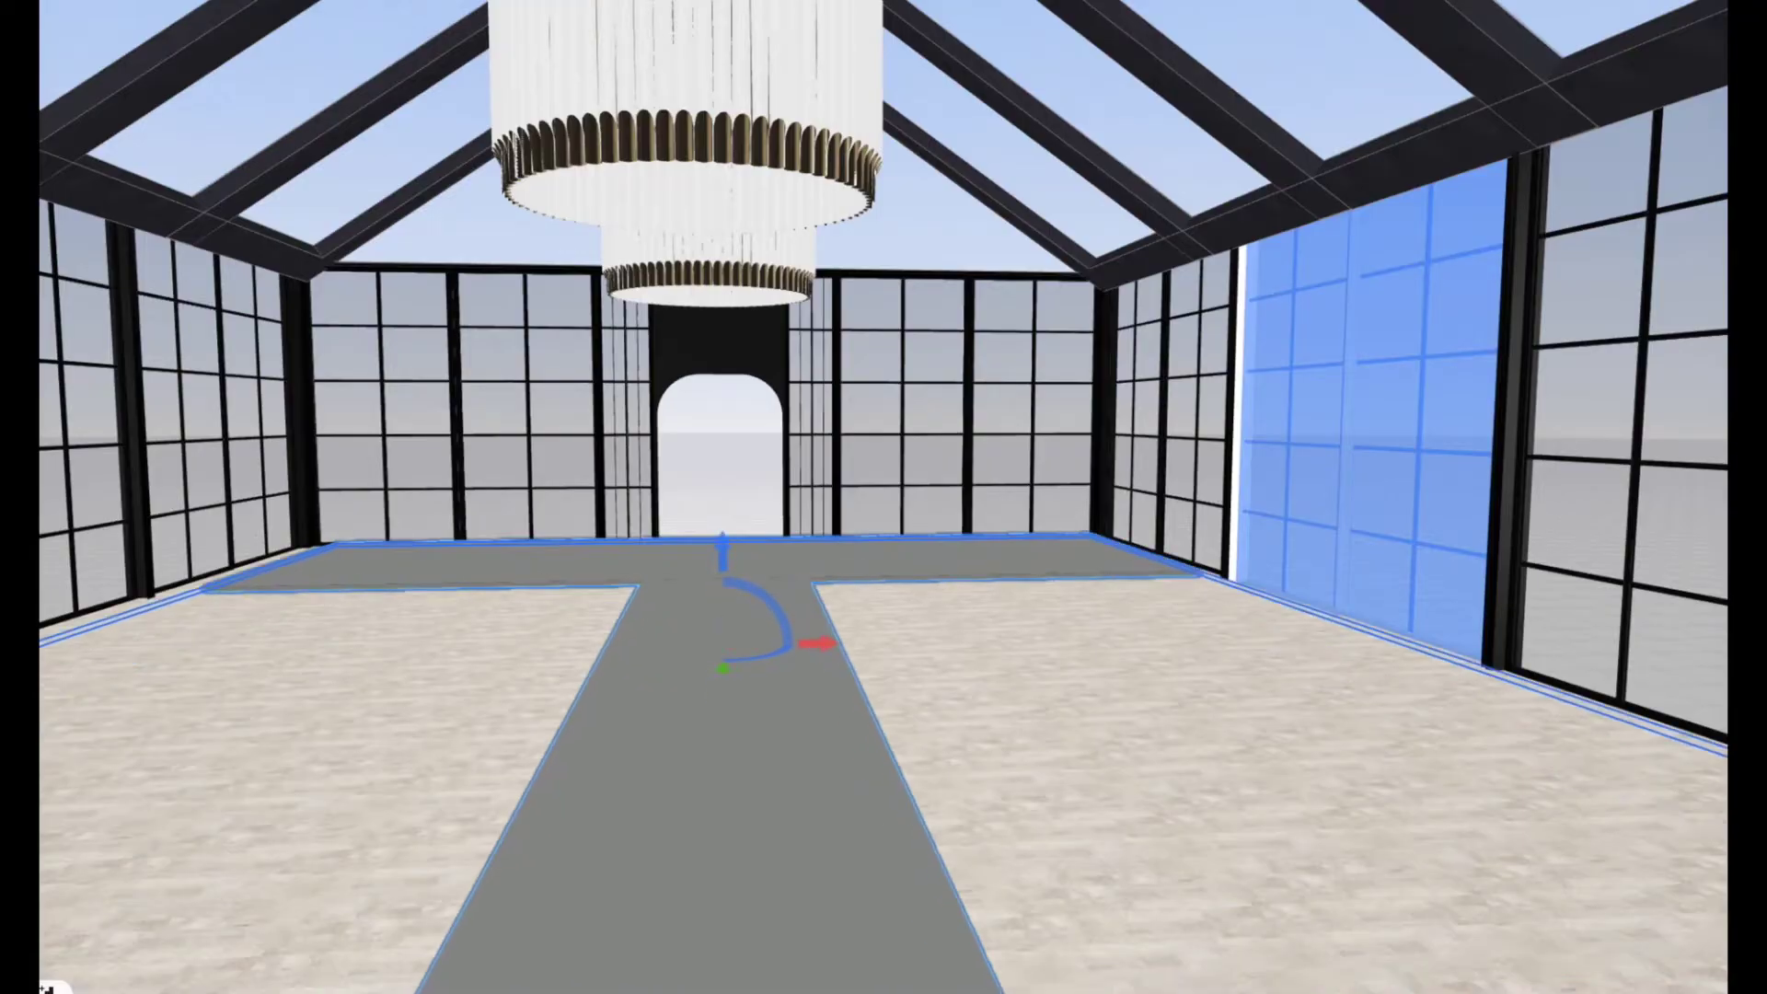
left_click_drag(801, 662, 780, 663)
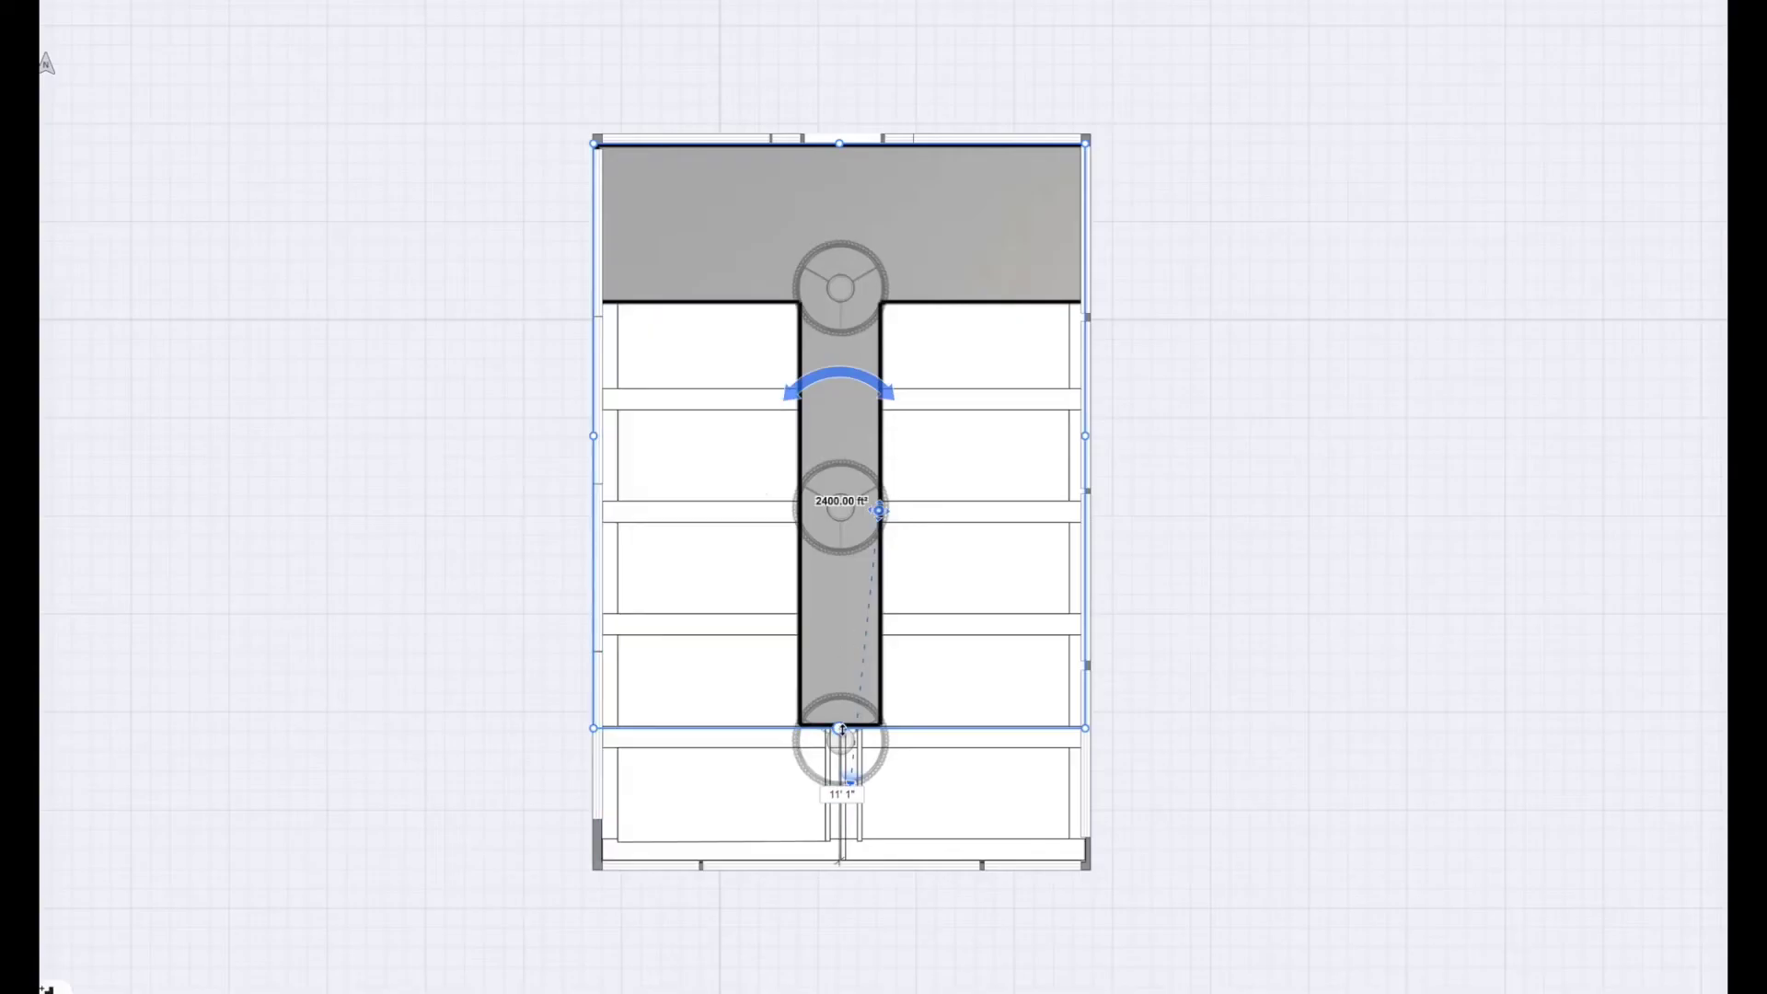
left_click_drag(840, 729, 840, 864)
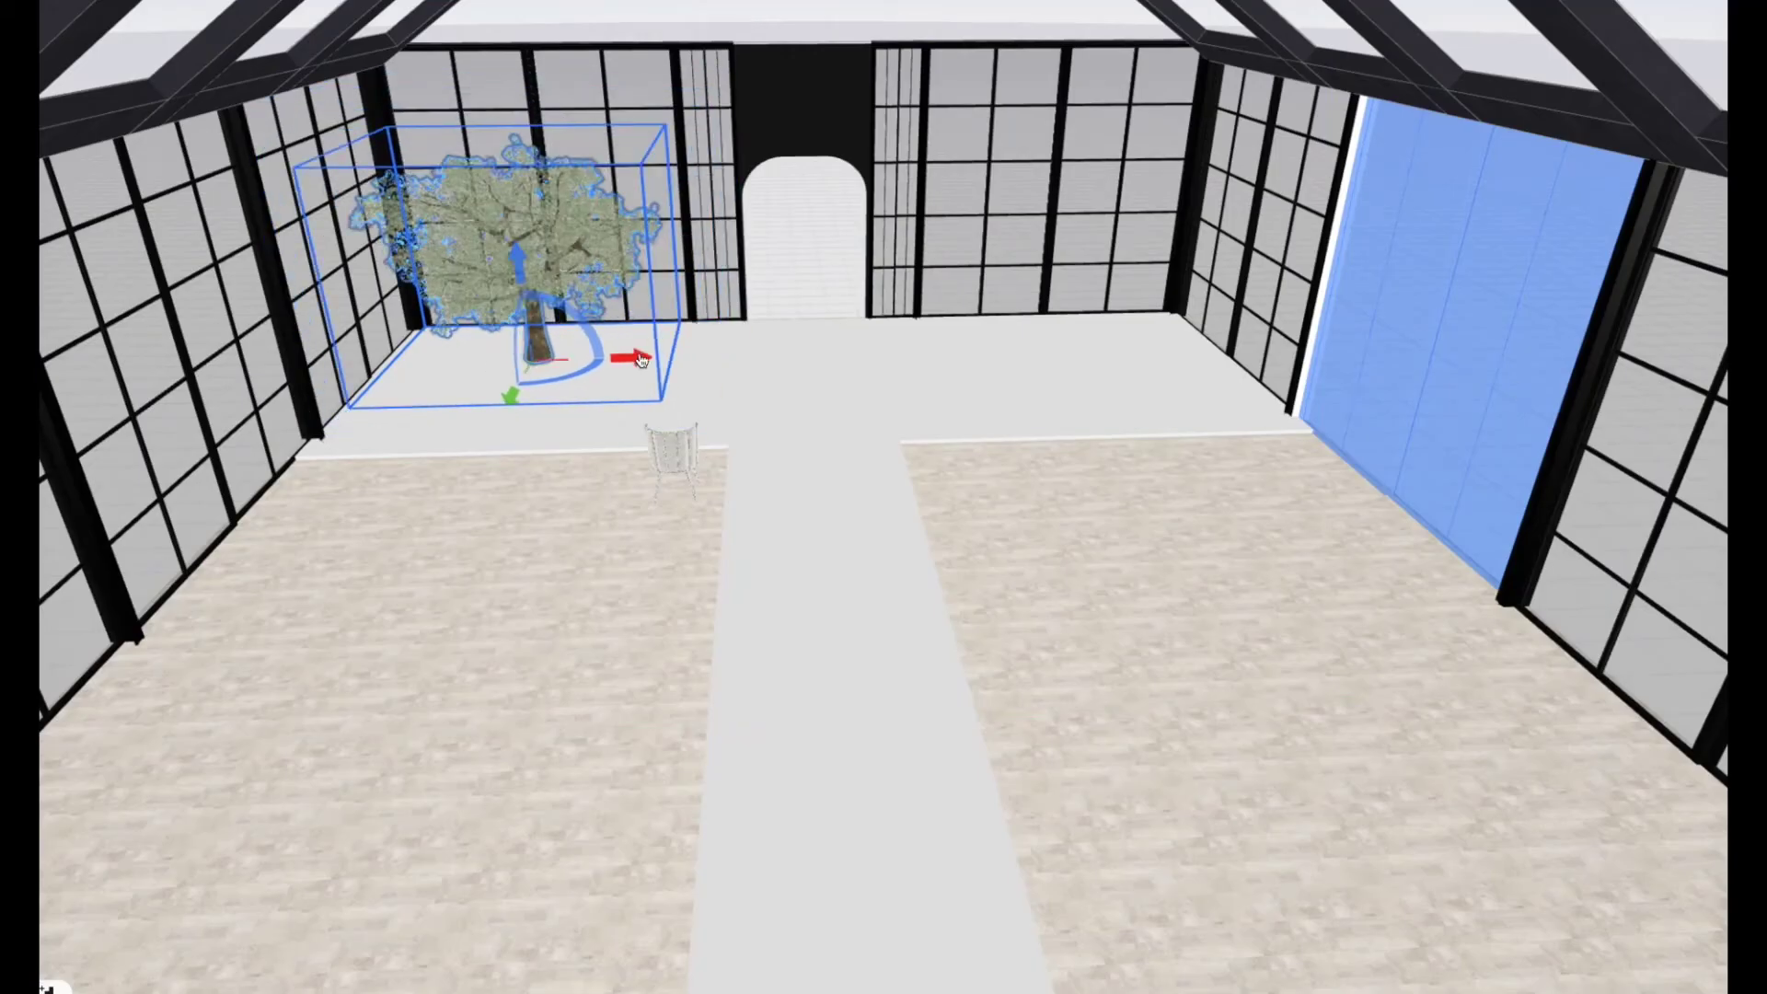
Move the tree along the platform so it stands just left of the arched doorway.
left_click_drag(641, 359, 841, 347)
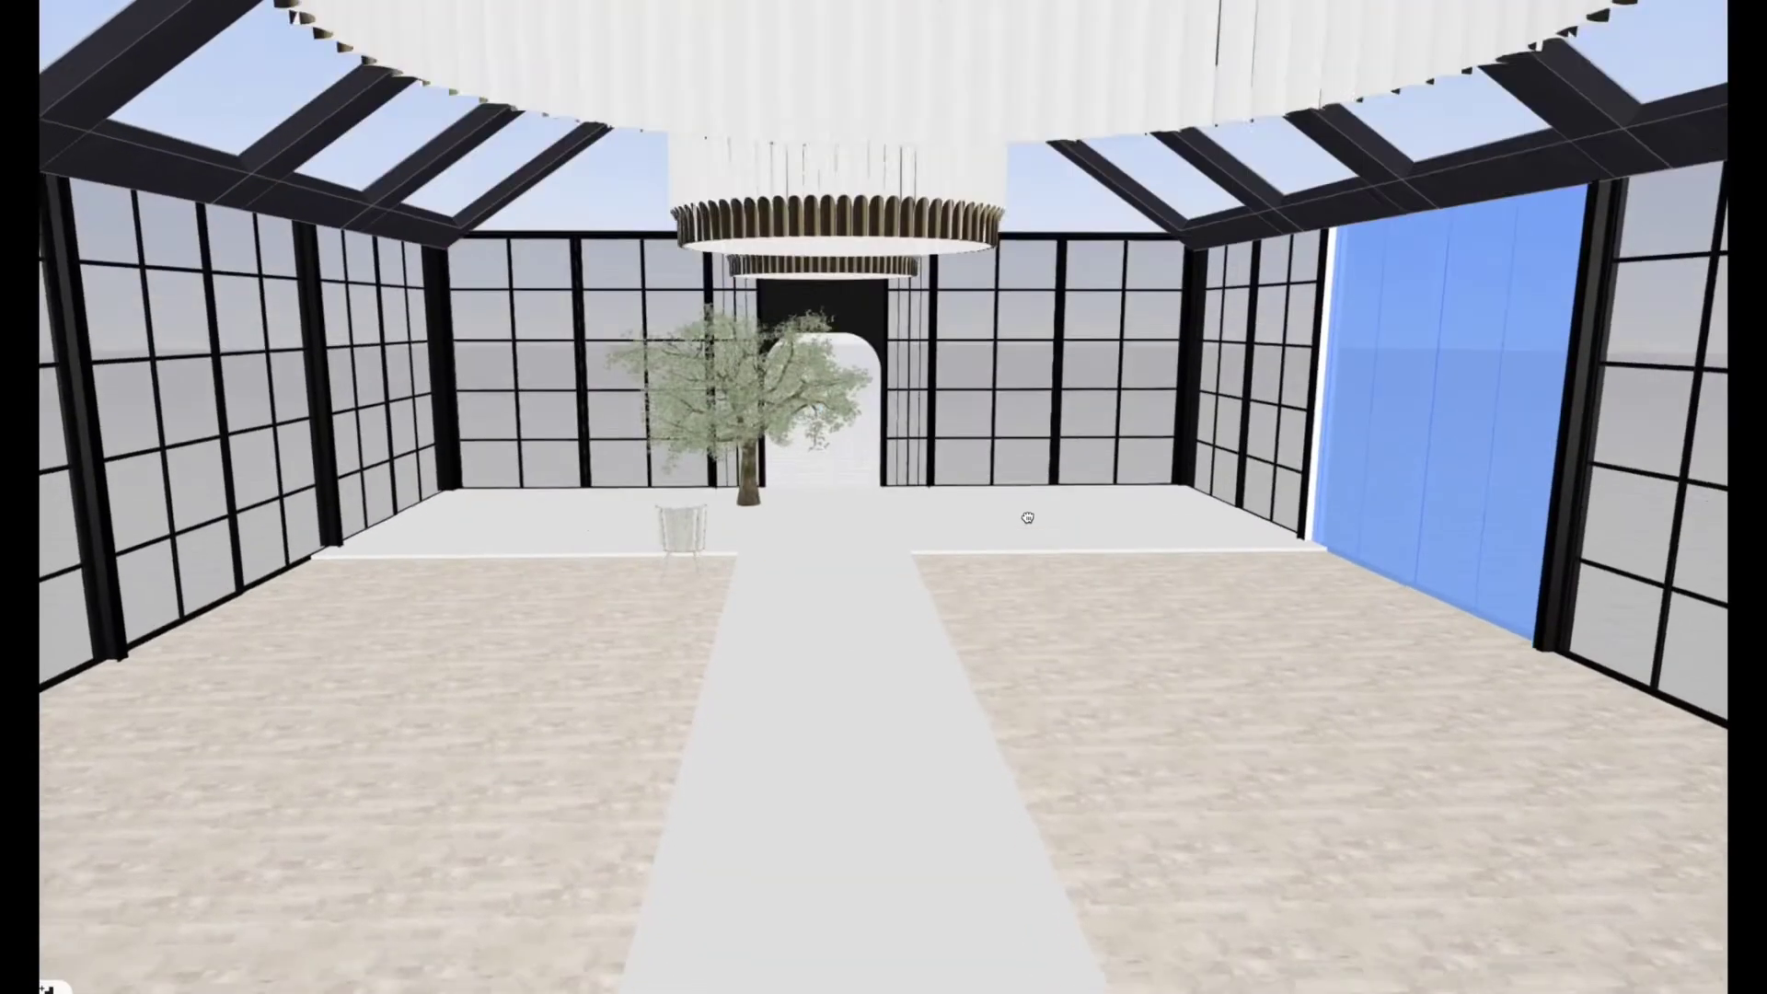
left_click(778, 518)
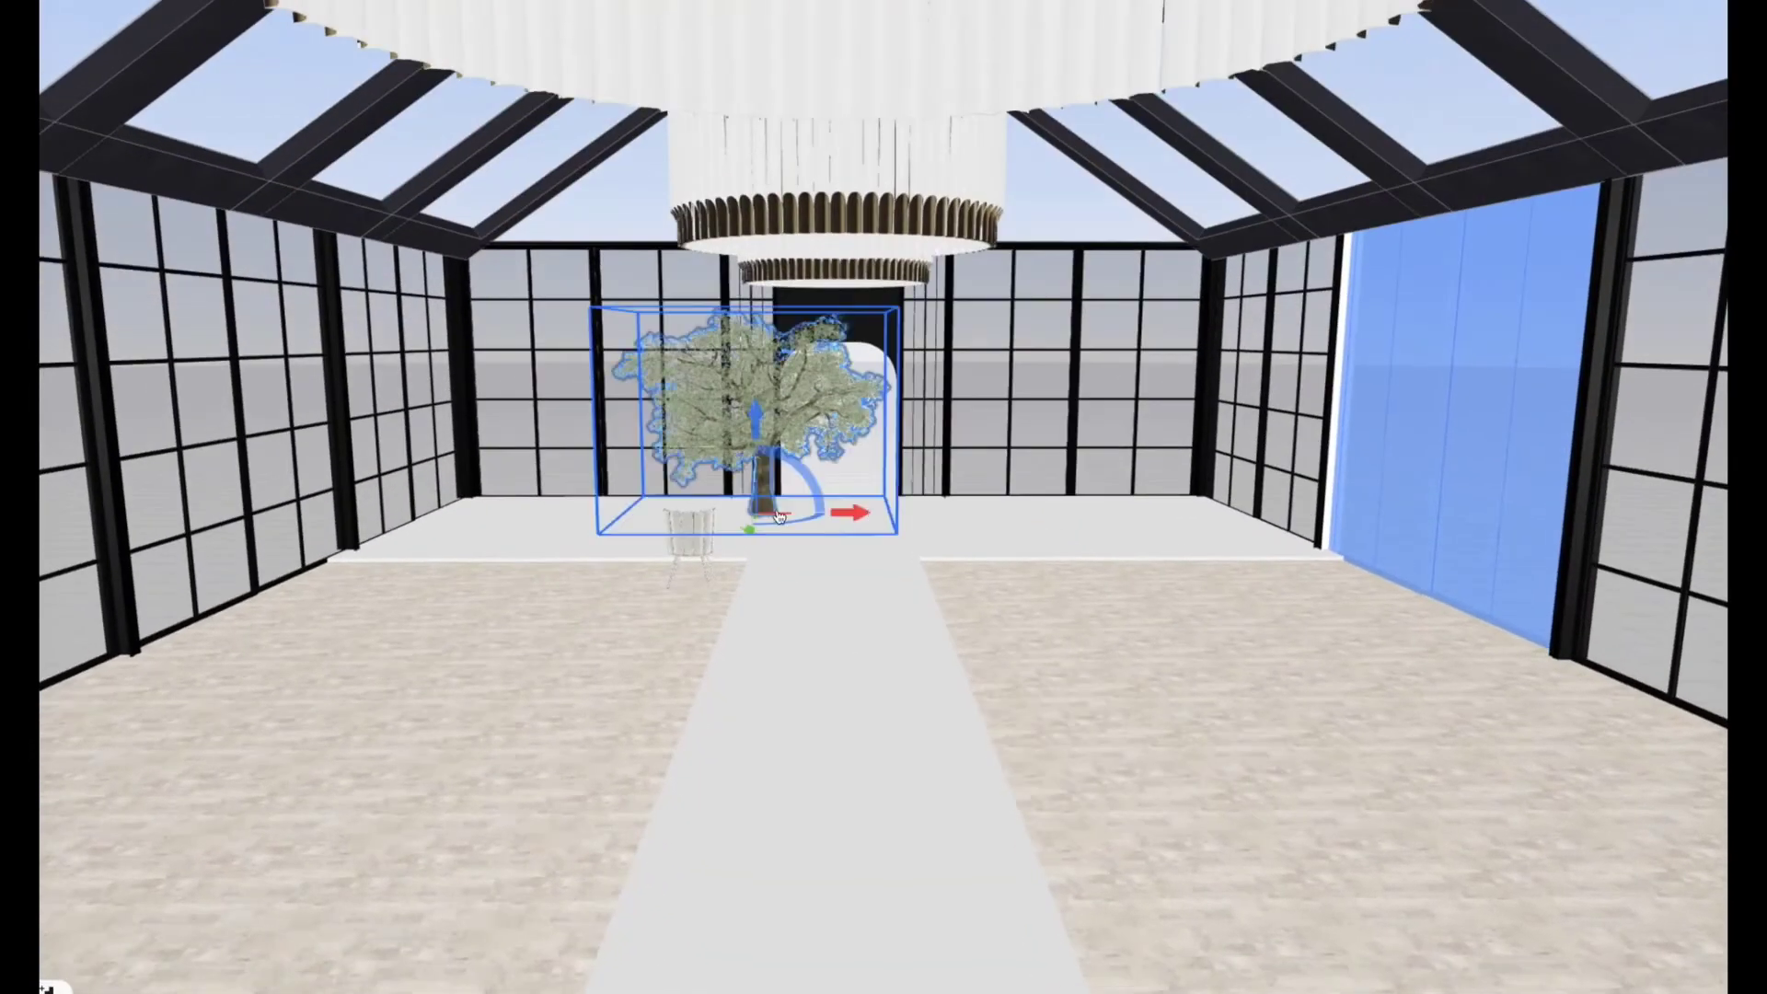
left_click_drag(855, 516, 824, 508)
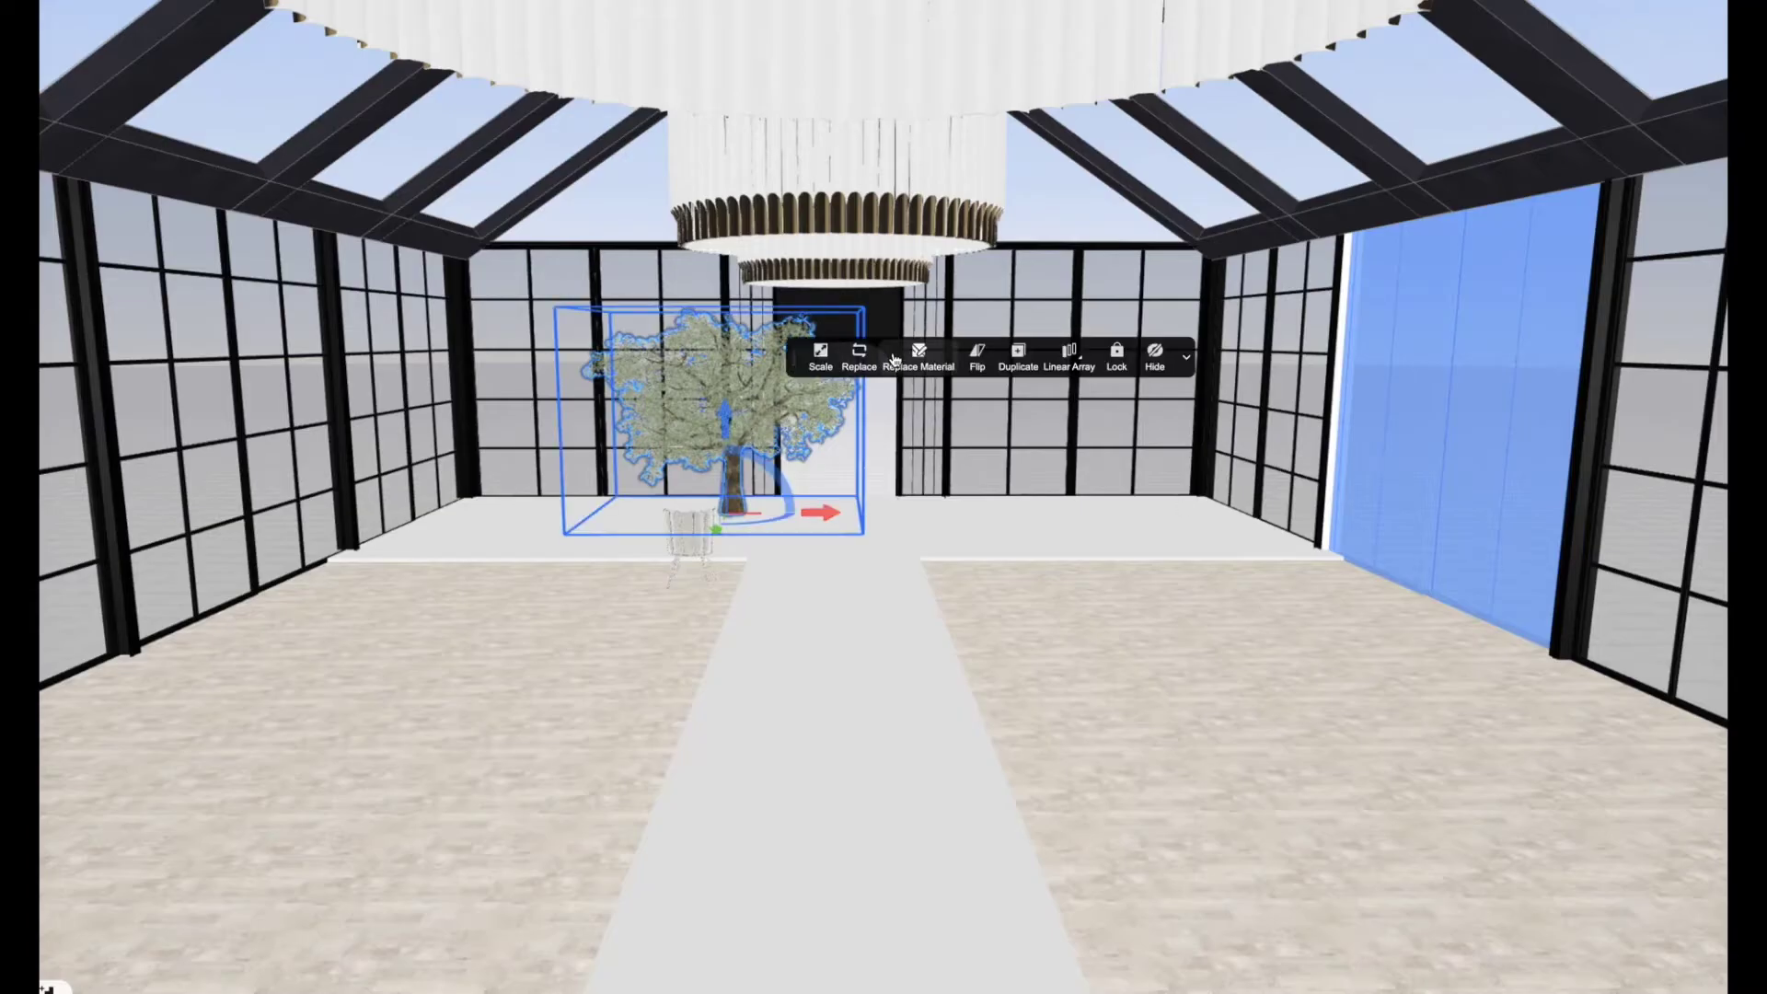
Duplicate the tree and place the mirrored copy on the other side of the arched doorway.
left_click(1013, 361)
left_click_drag(855, 511, 858, 512)
mouse_move(959, 537)
left_mouse_down()
mouse_move(936, 502)
mouse_move(959, 528)
left_mouse_up()
Group the two trees in plan view and nudge them left to center them on the walkway.
key("1")
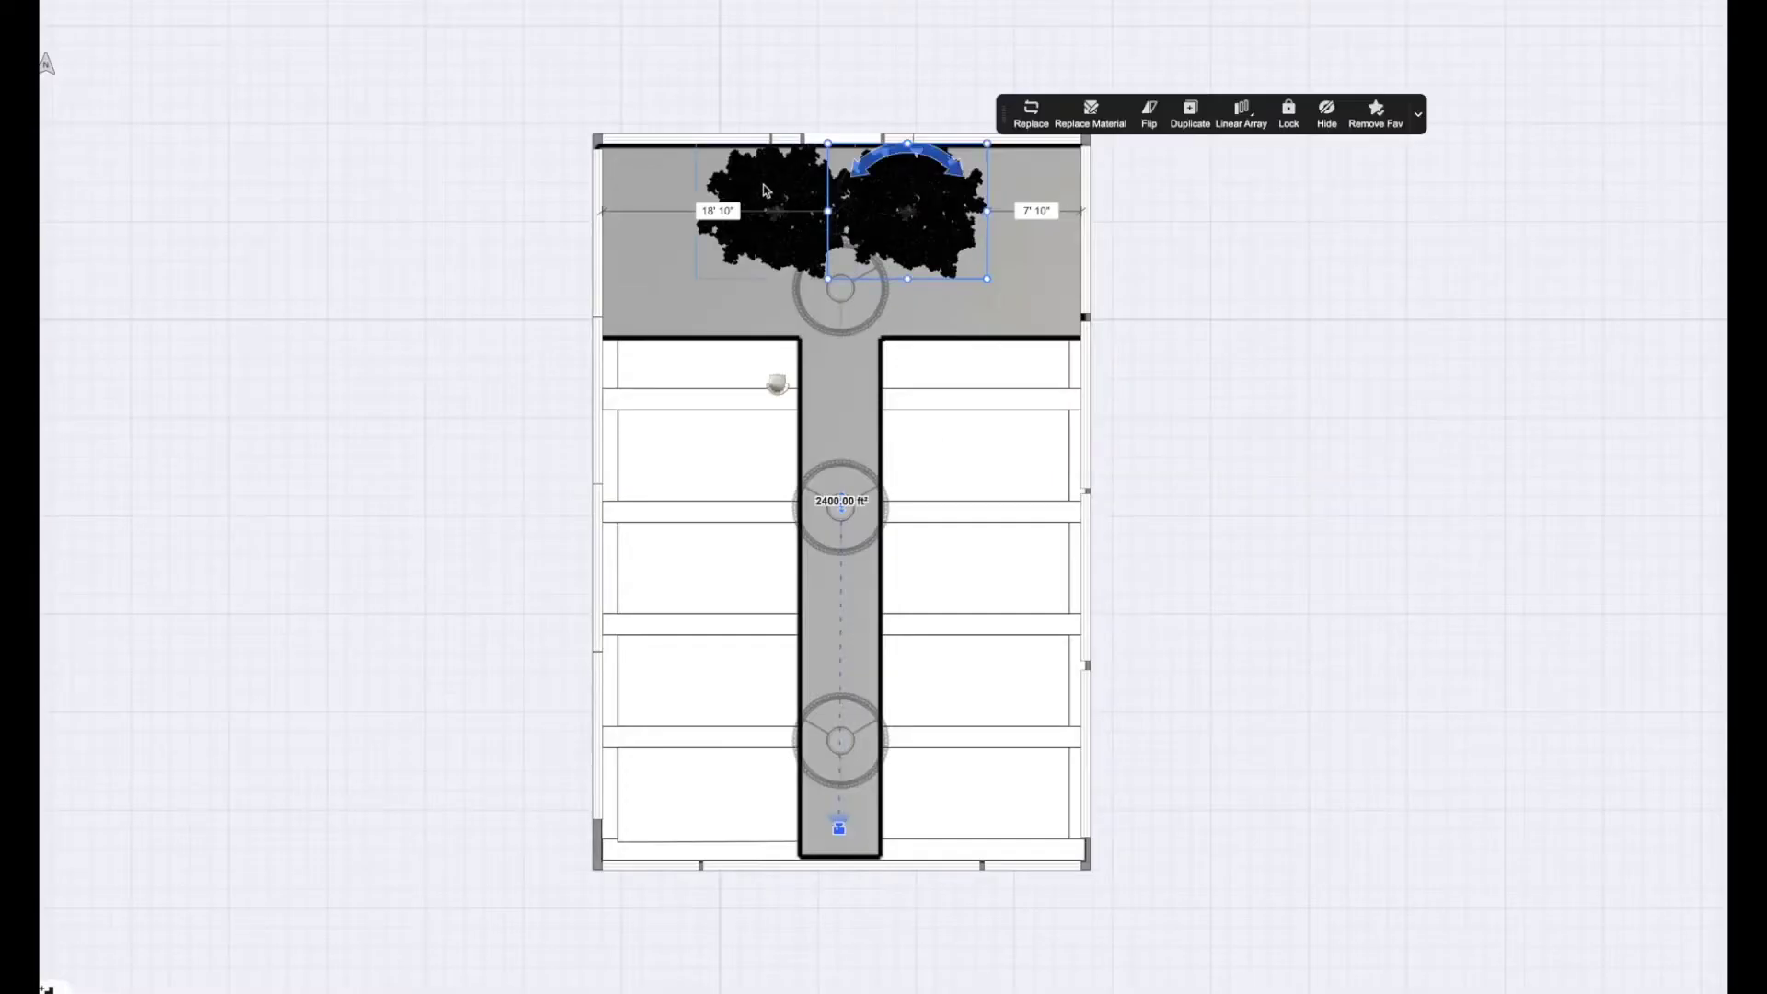
left_click(765, 192, "shift")
left_click(1069, 114)
left_click_drag(936, 203, 940, 202)
key("Left")
key("Left")
key("Left")
key("Left")
key("Left")
key("3")
left_click(1187, 625)
left_click(1102, 694)
mouse_move(1100, 688)
left_mouse_down()
mouse_move(1089, 663)
mouse_move(1075, 686)
left_mouse_up()
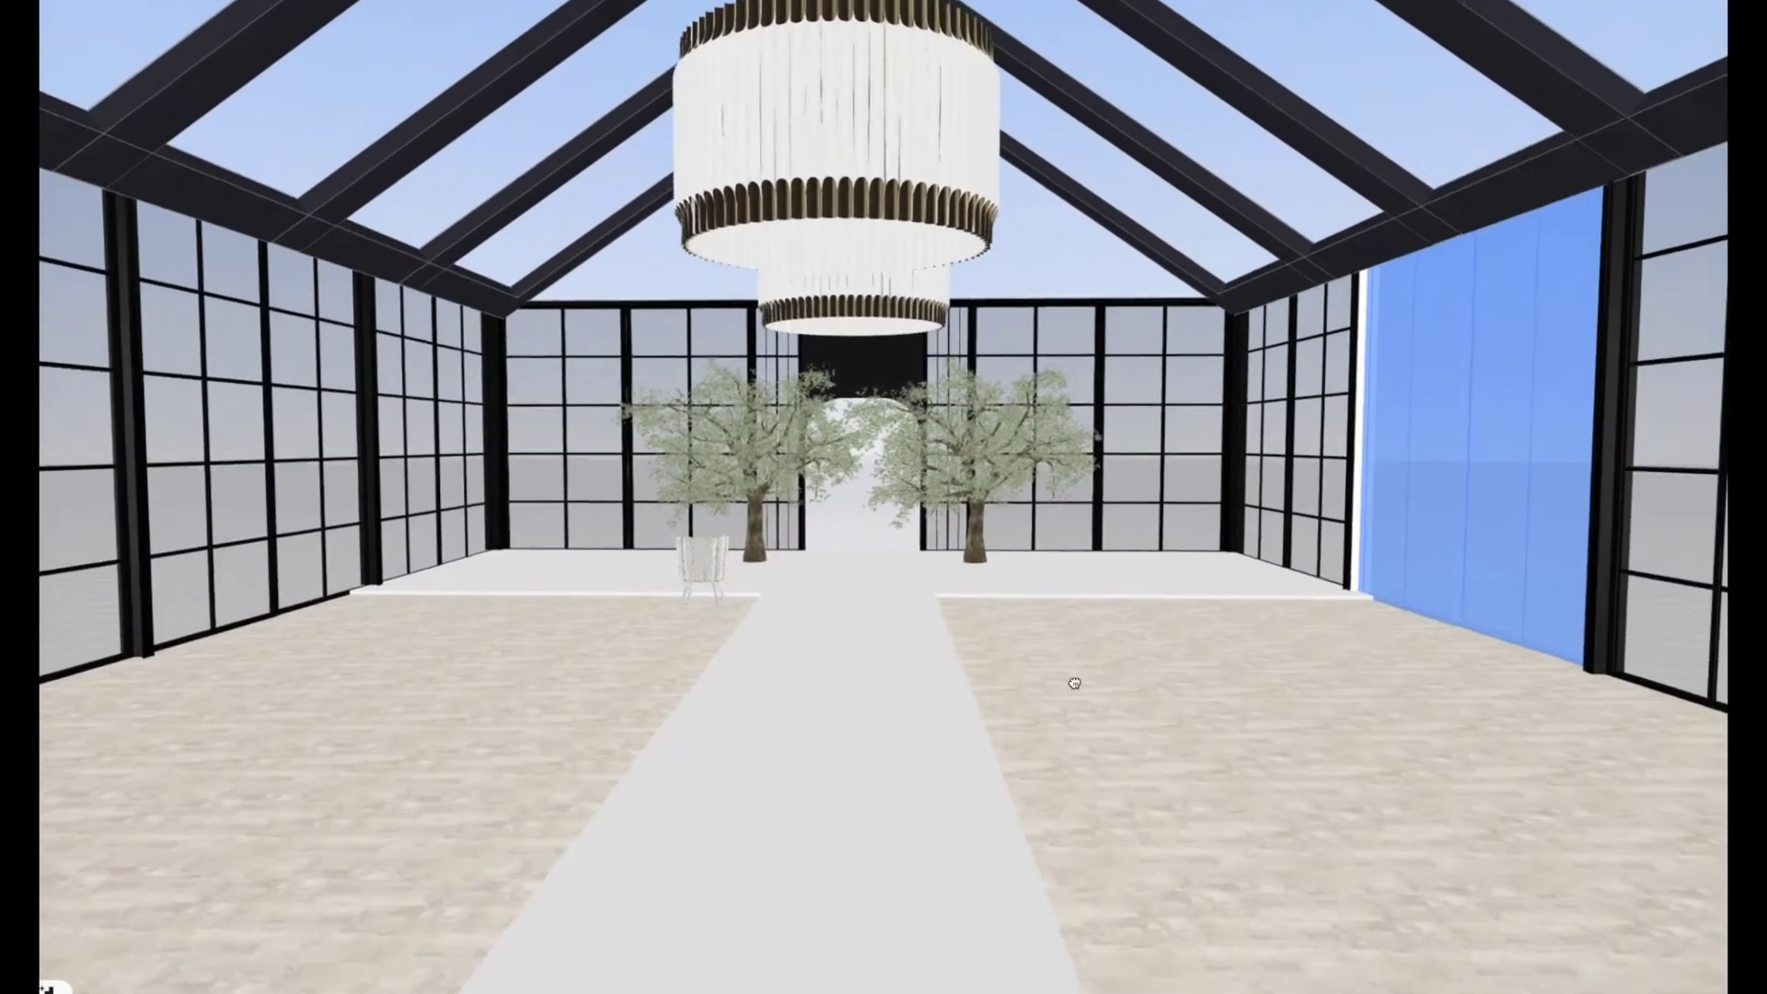
Shift the right tree slightly closer to the left one and group both trees.
left_click(967, 481)
left_click(929, 550)
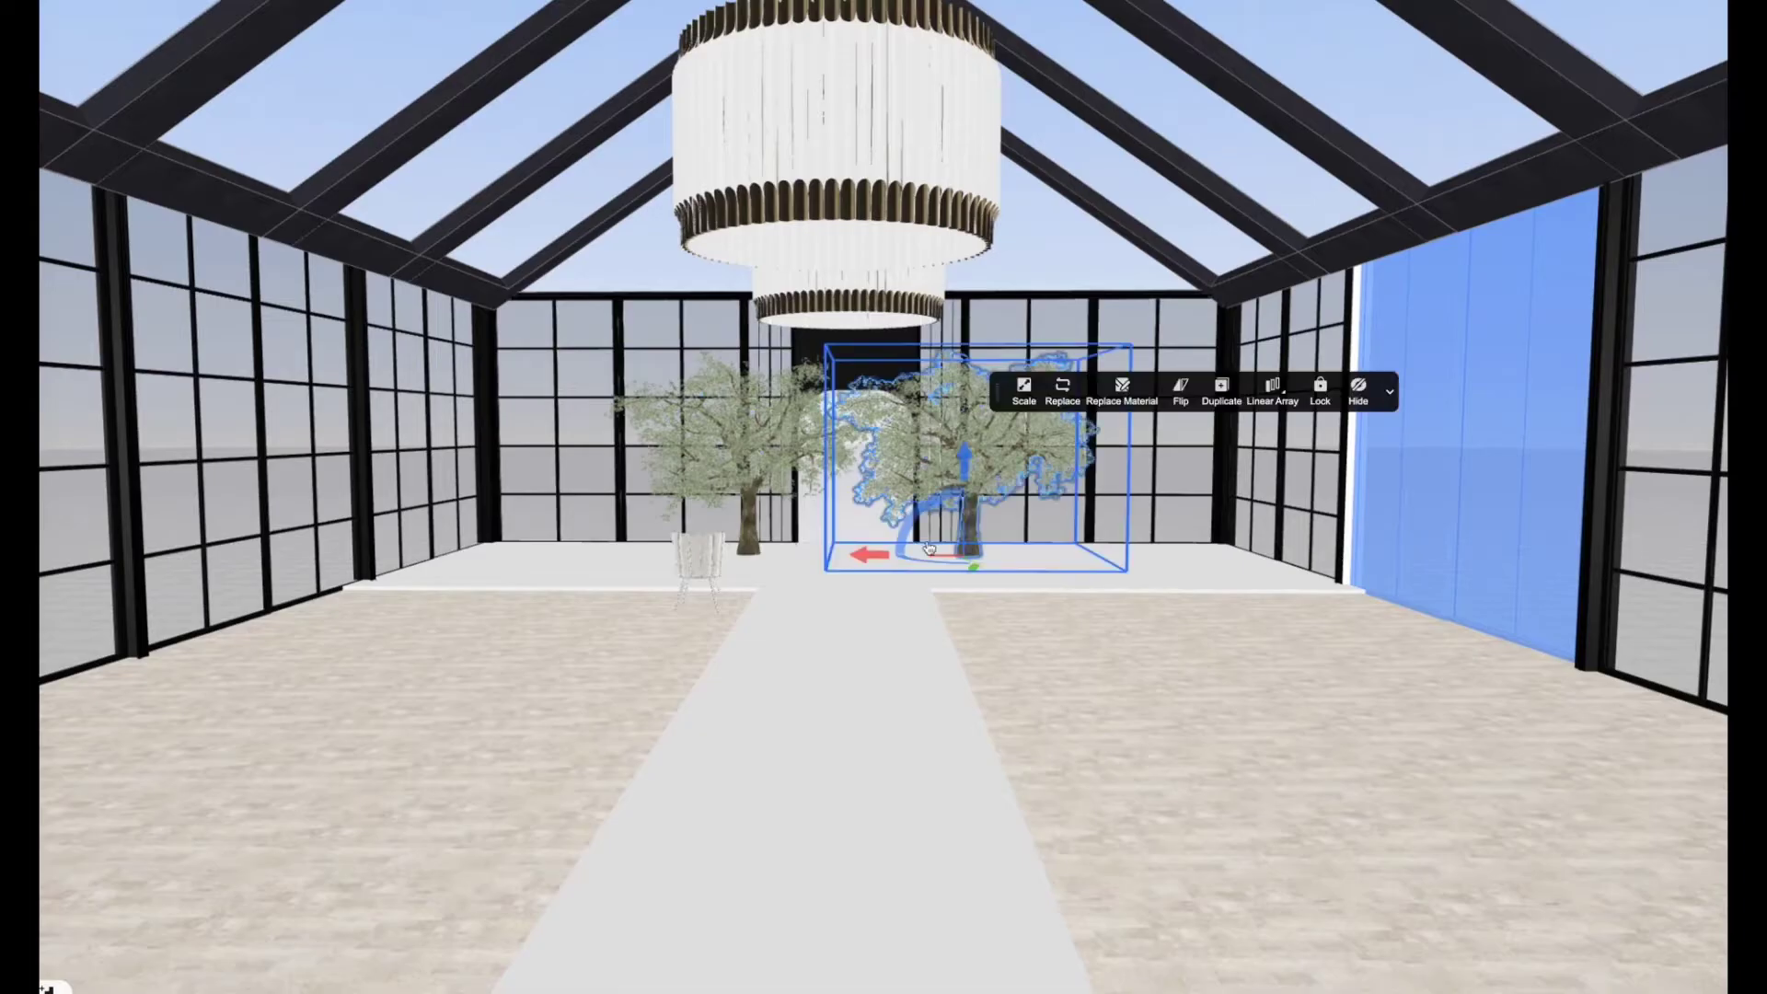
left_click(1188, 665)
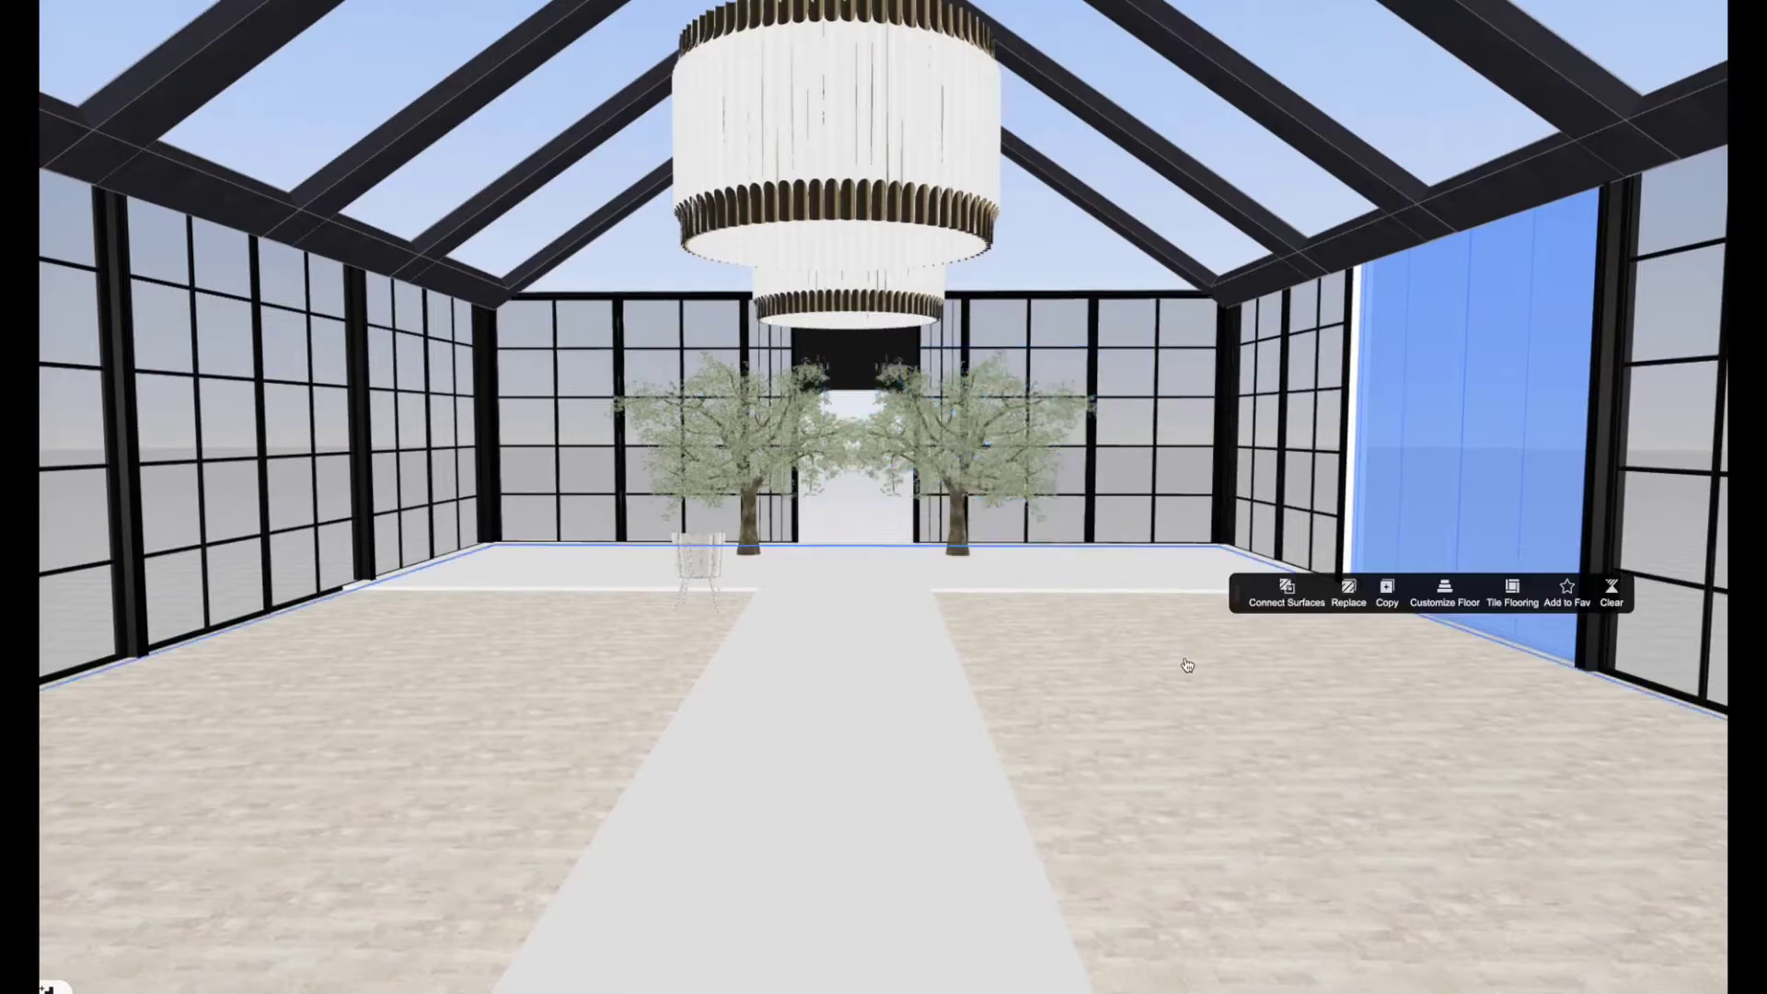
left_click(966, 482)
left_click(755, 452, "shift")
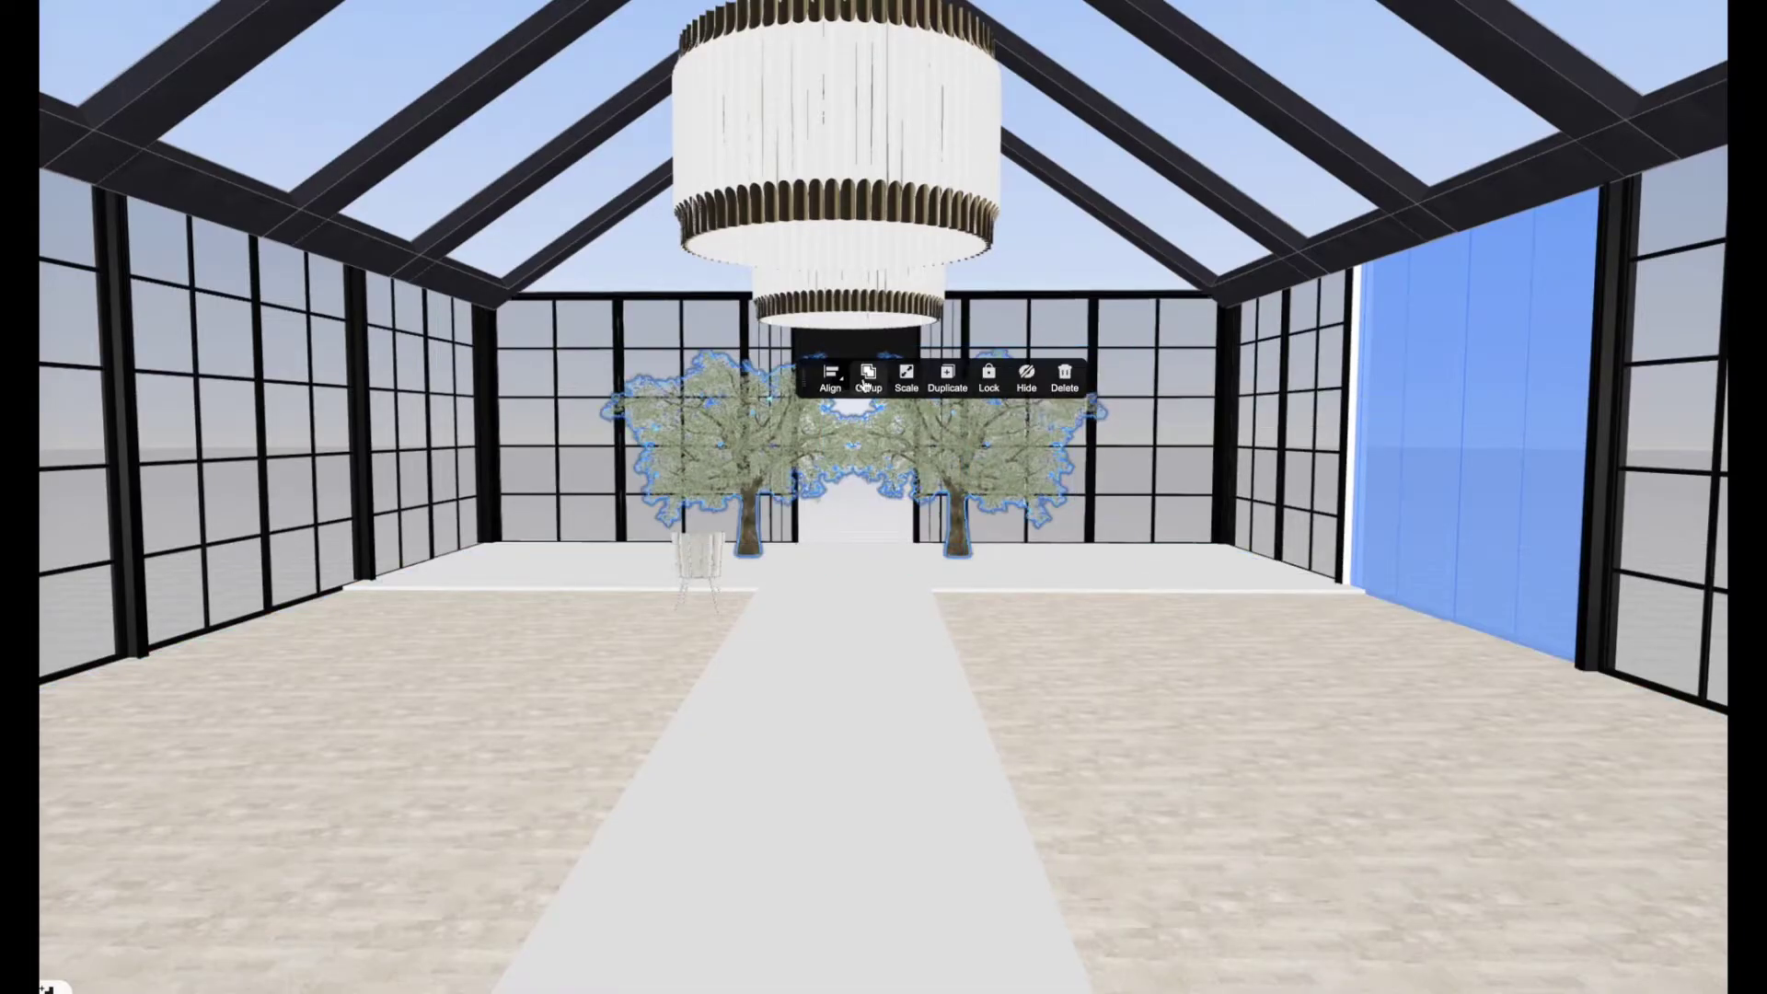
left_click(865, 379)
left_click(1065, 635)
Move the chair away from the platform onto the wood floor beside the walkway.
scroll(1046, 659, "up", 5)
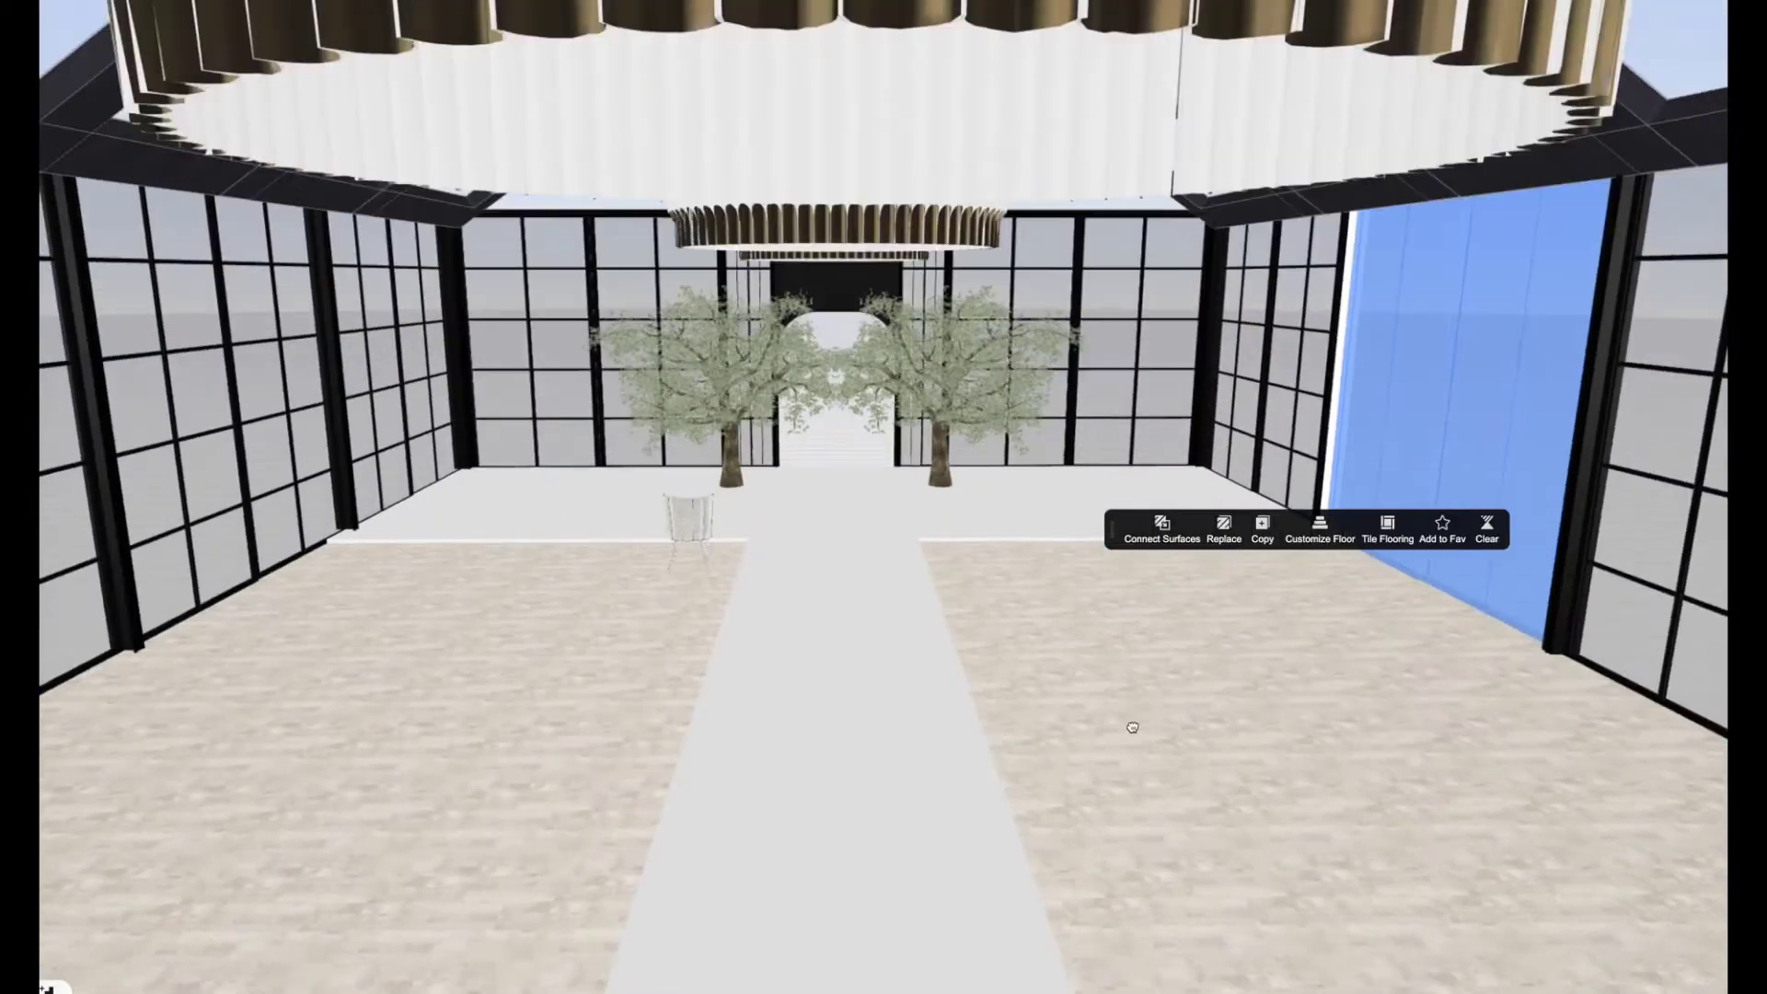
left_click(697, 538)
left_click_drag(676, 607, 678, 631)
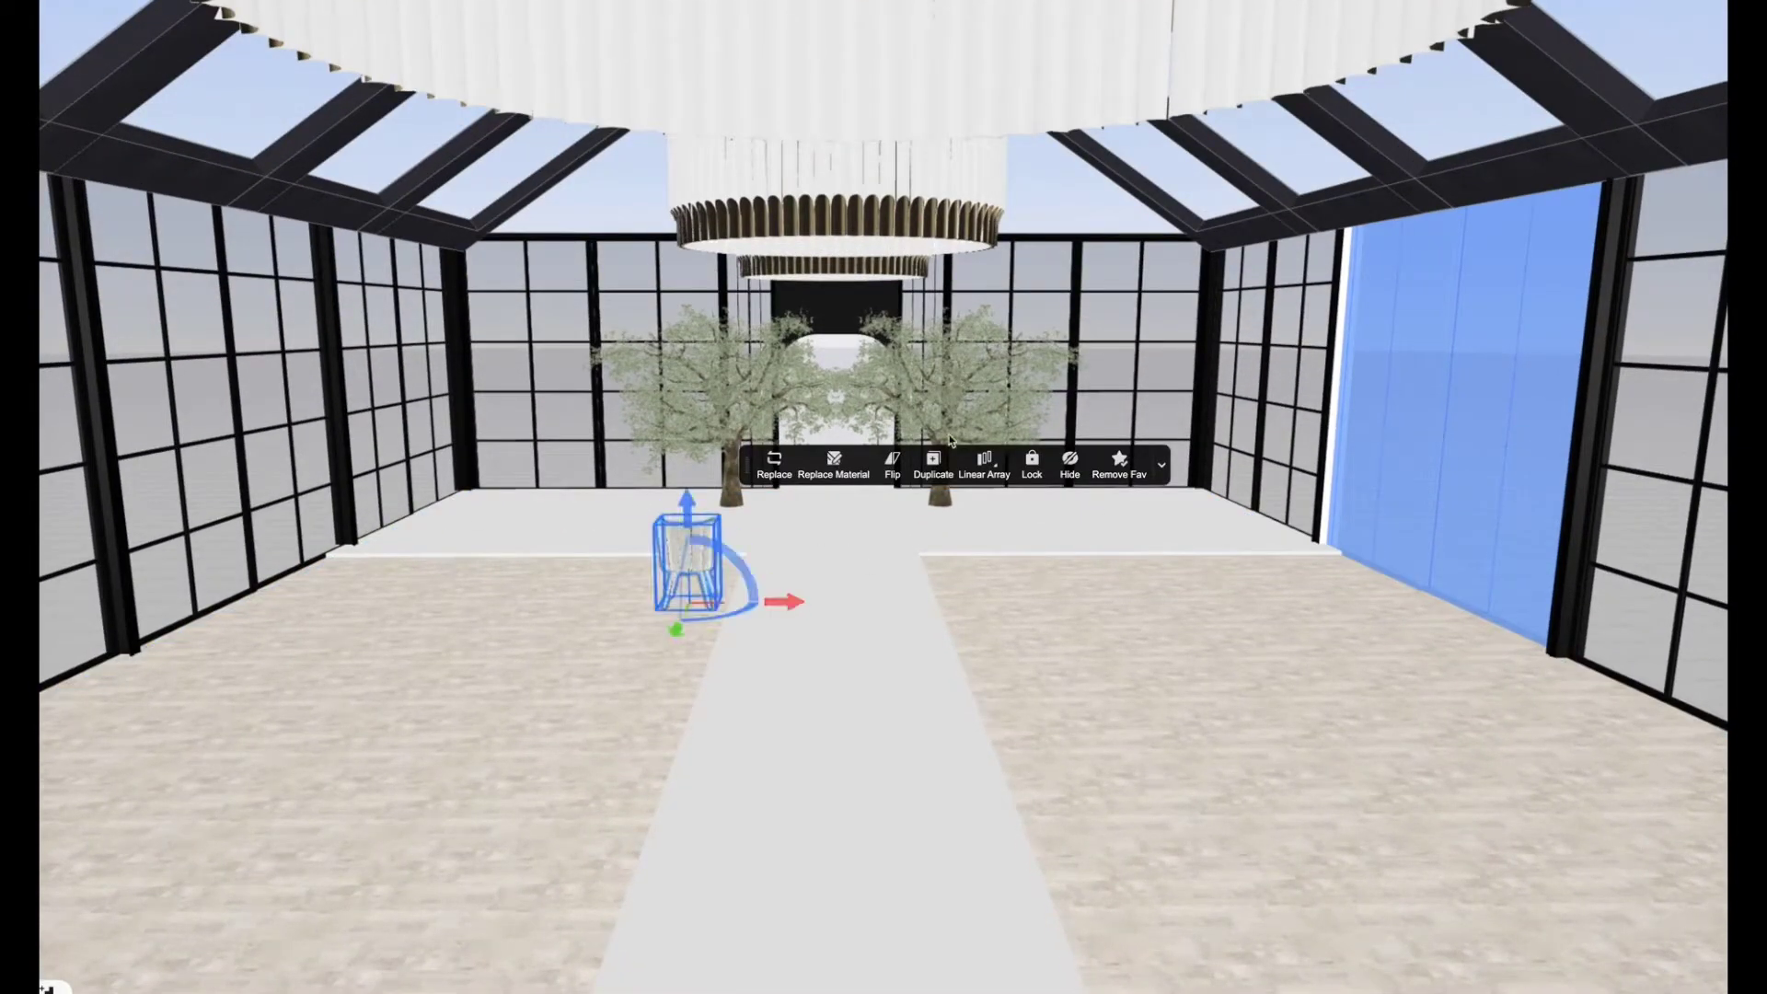
left_click_drag(677, 634, 657, 701)
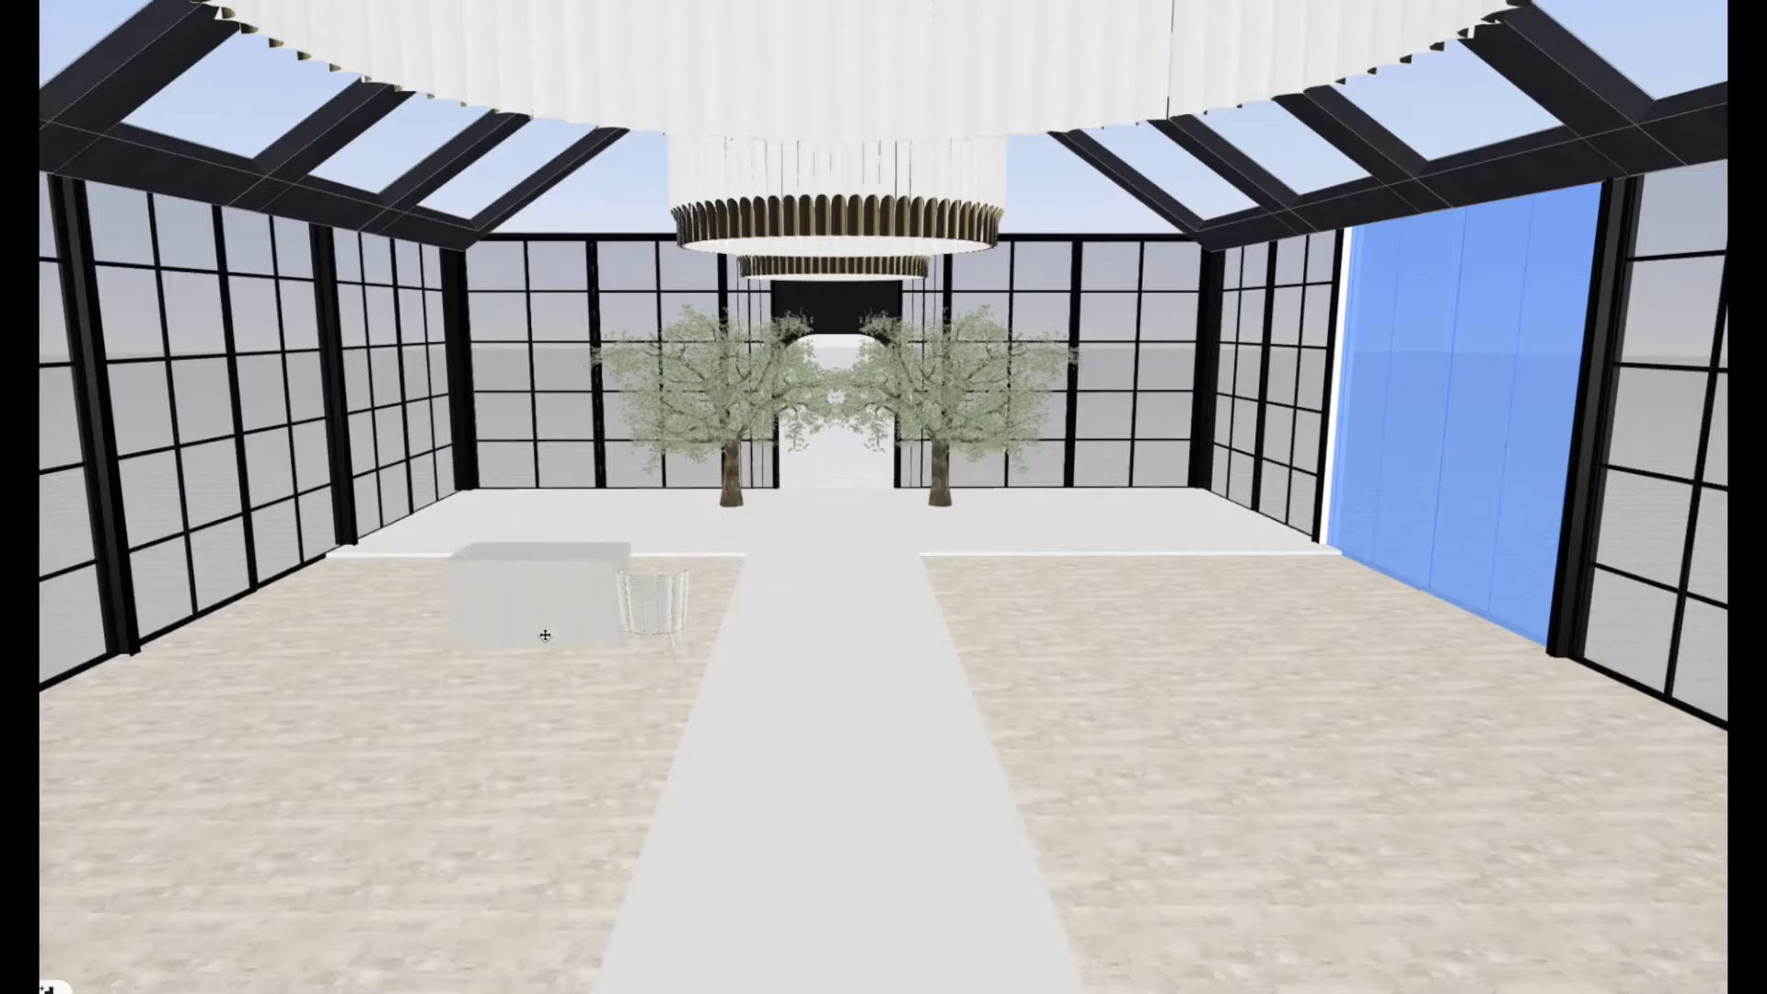
Place a curved sofa on the floor between the chair and the platform, next to the walkway, and enlarge it slightly.
left_click(555, 635)
left_click_drag(549, 641, 709, 700)
scroll(709, 700, "up", 3)
left_click(736, 765)
left_click_drag(723, 877, 763, 741)
left_click_drag(868, 663, 953, 664)
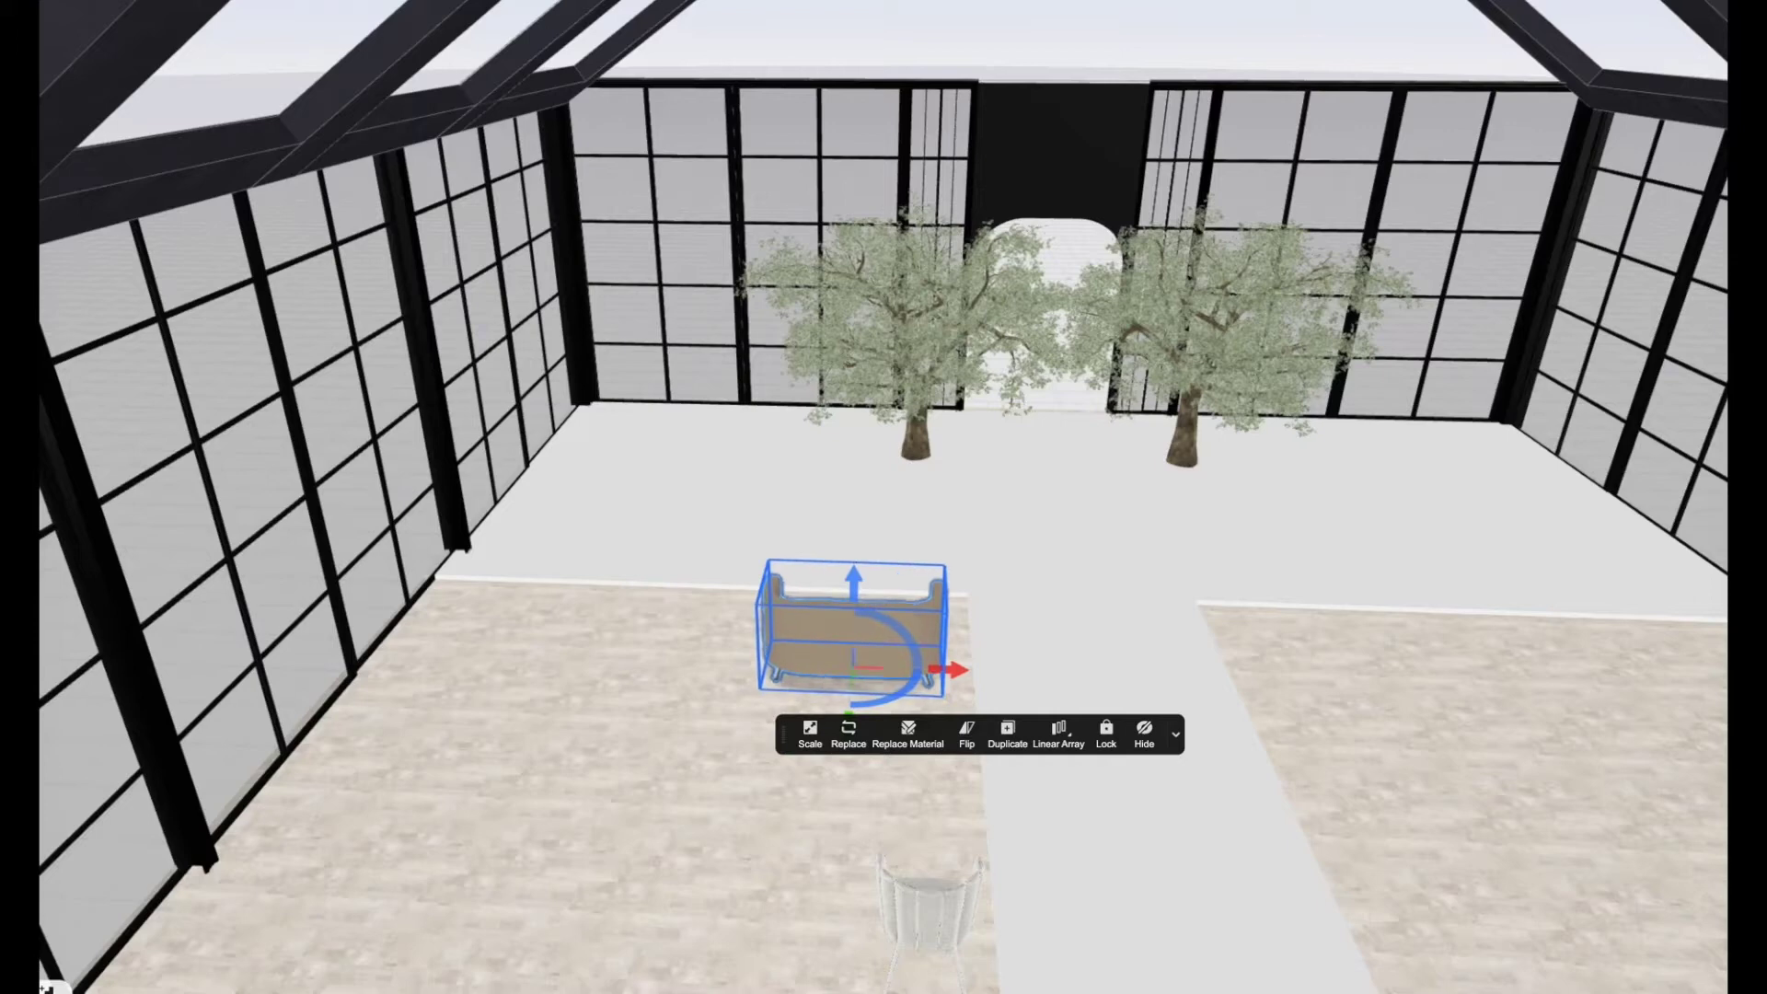
left_click_drag(906, 687, 938, 674)
Copy the chair's upholstery material onto the sofa body with the Material Brush.
mouse_move(980, 2)
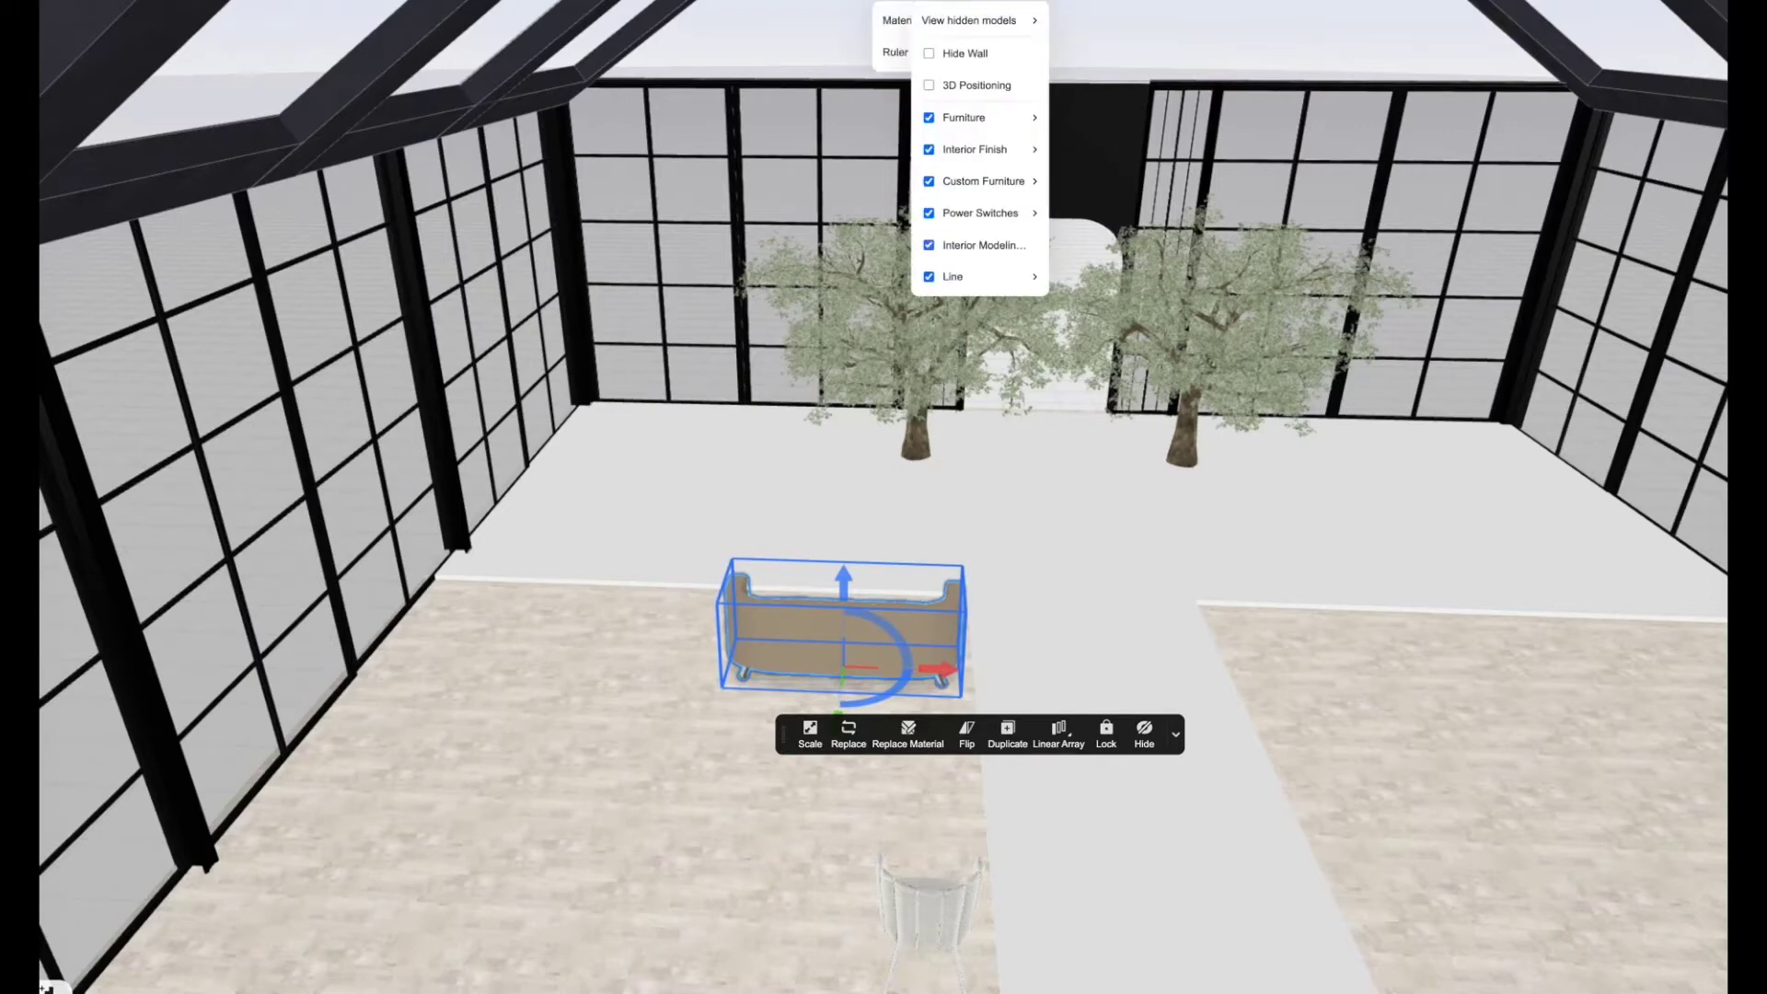
left_click(903, 25)
left_click(921, 897)
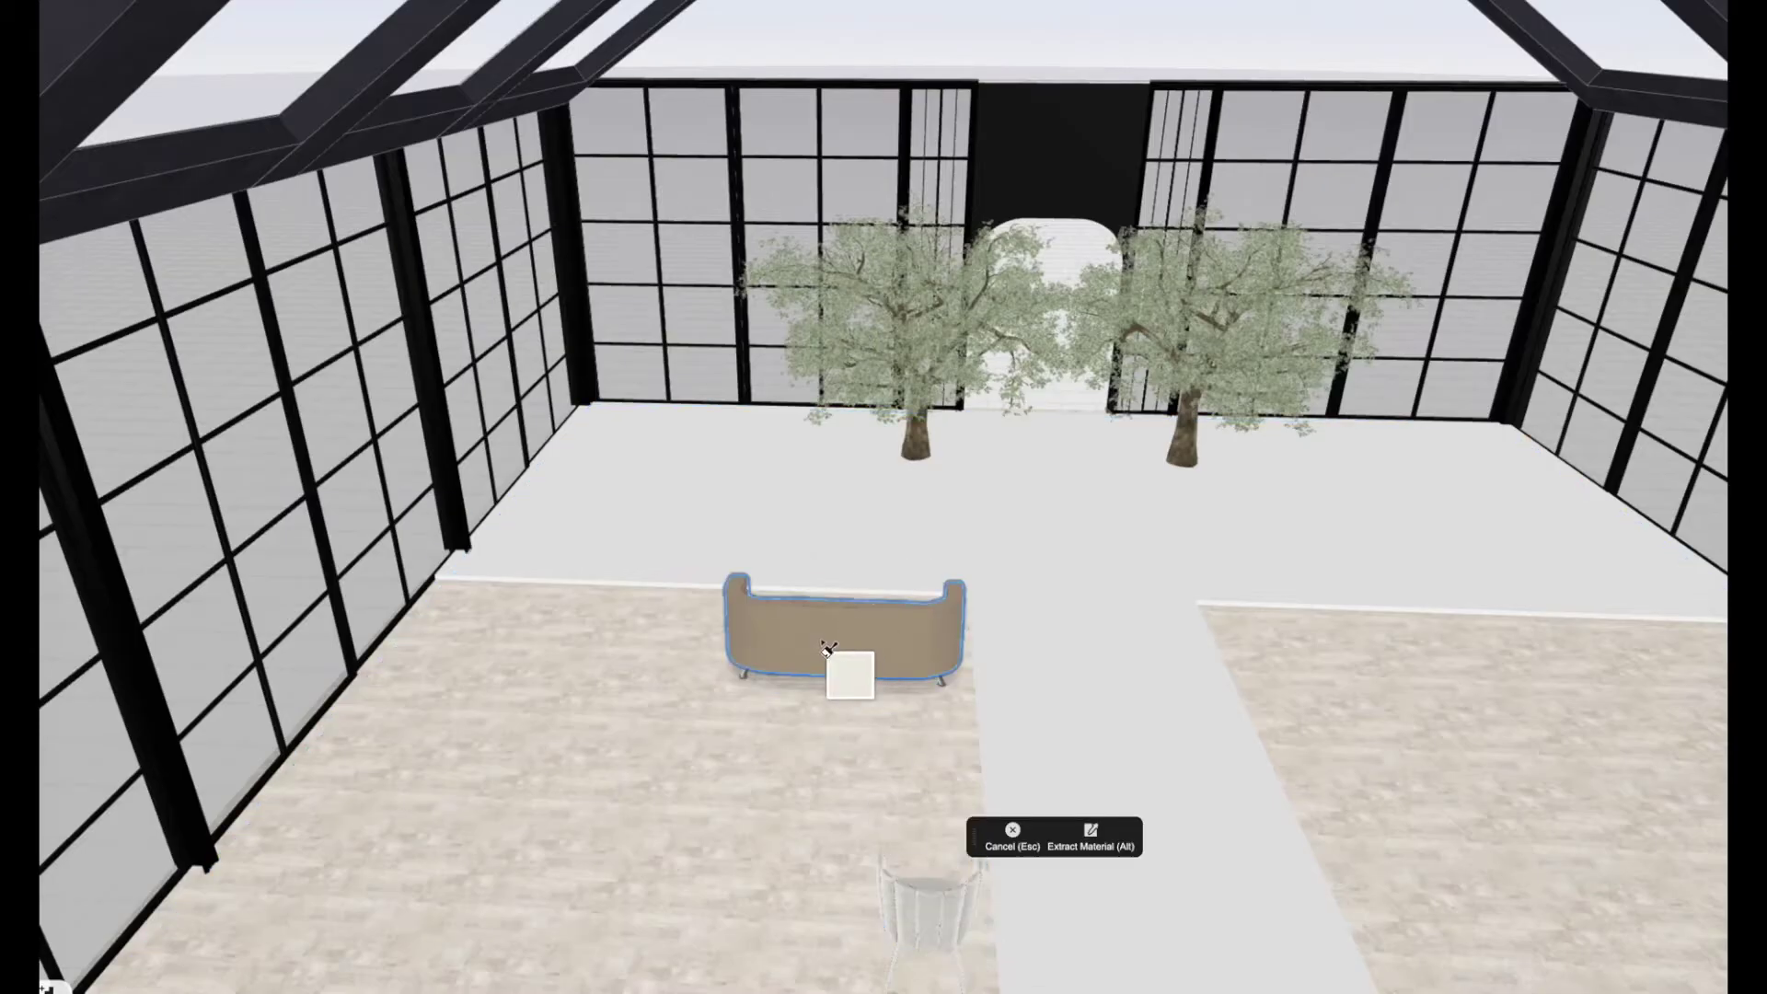
left_click(819, 650)
mouse_move(819, 650)
left_mouse_down()
mouse_move(963, 757)
mouse_move(1519, 687)
mouse_move(1510, 773)
left_mouse_up()
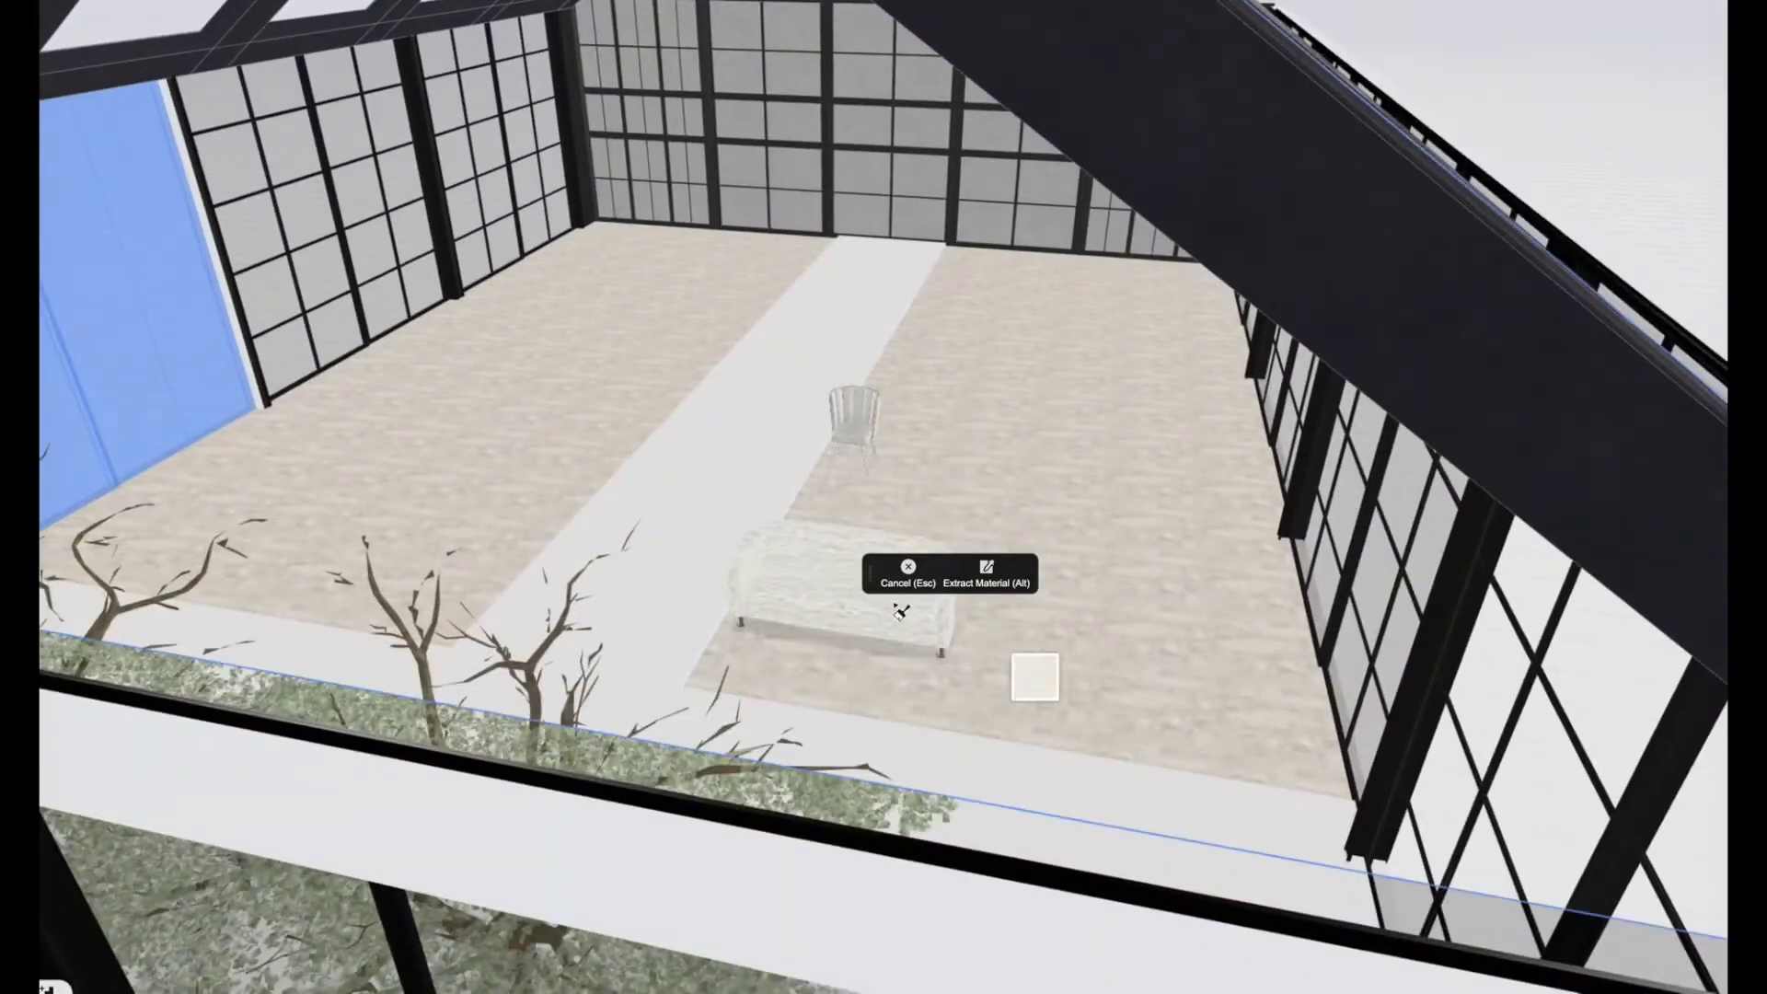
scroll(1045, 617, "up", 5)
key("Escape")
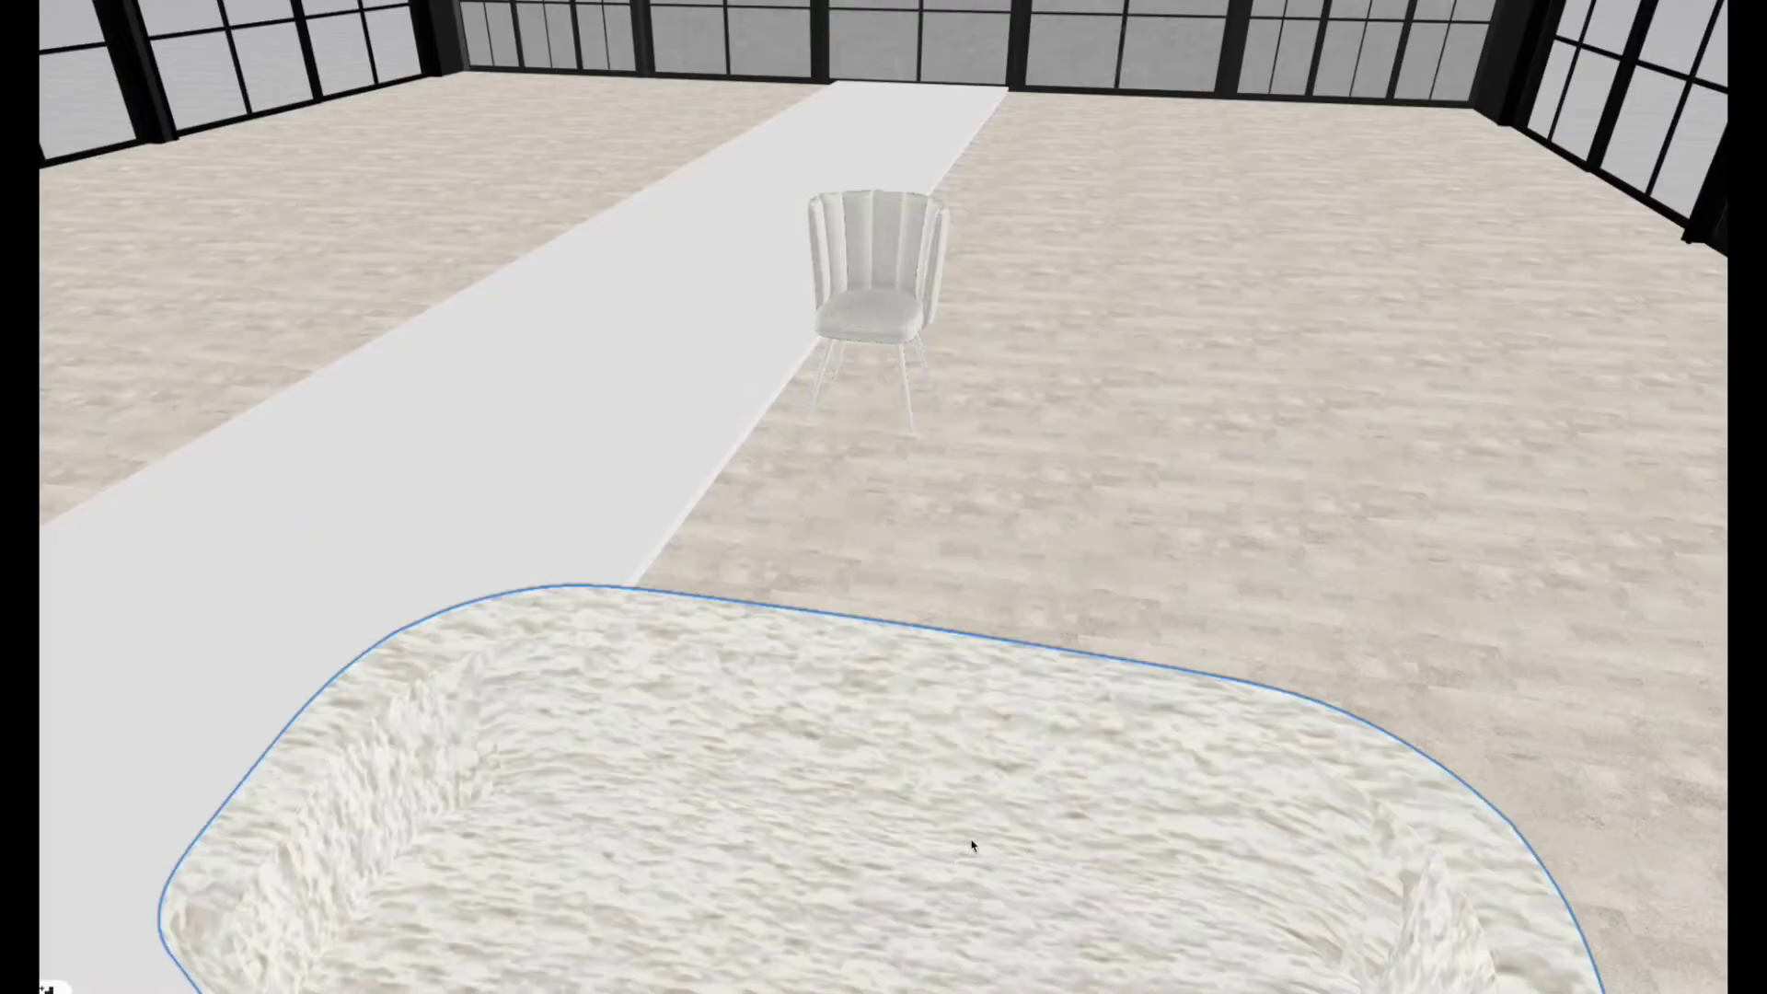
Refine the sofa's upholstery through Replace Material to give it a finer off-white fabric texture.
scroll(1006, 809, "up", 3)
left_click(835, 427)
left_click_drag(794, 564, 681, 747)
left_click(860, 834)
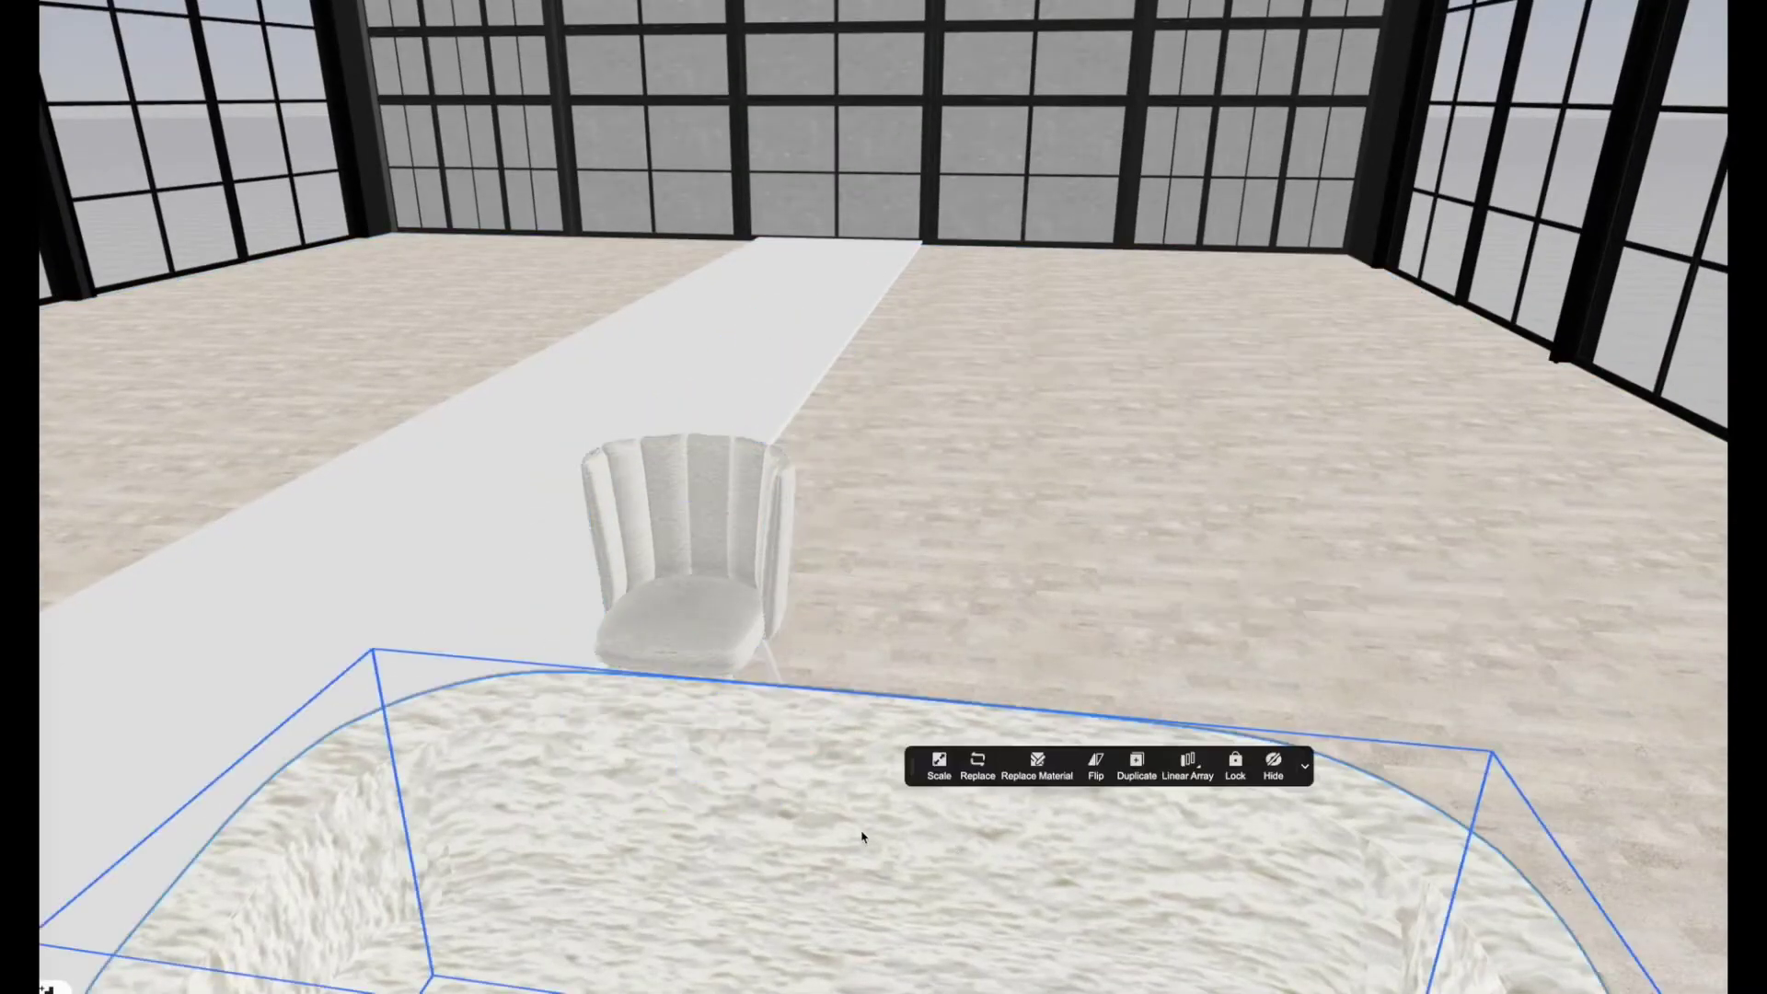
left_click(1028, 781)
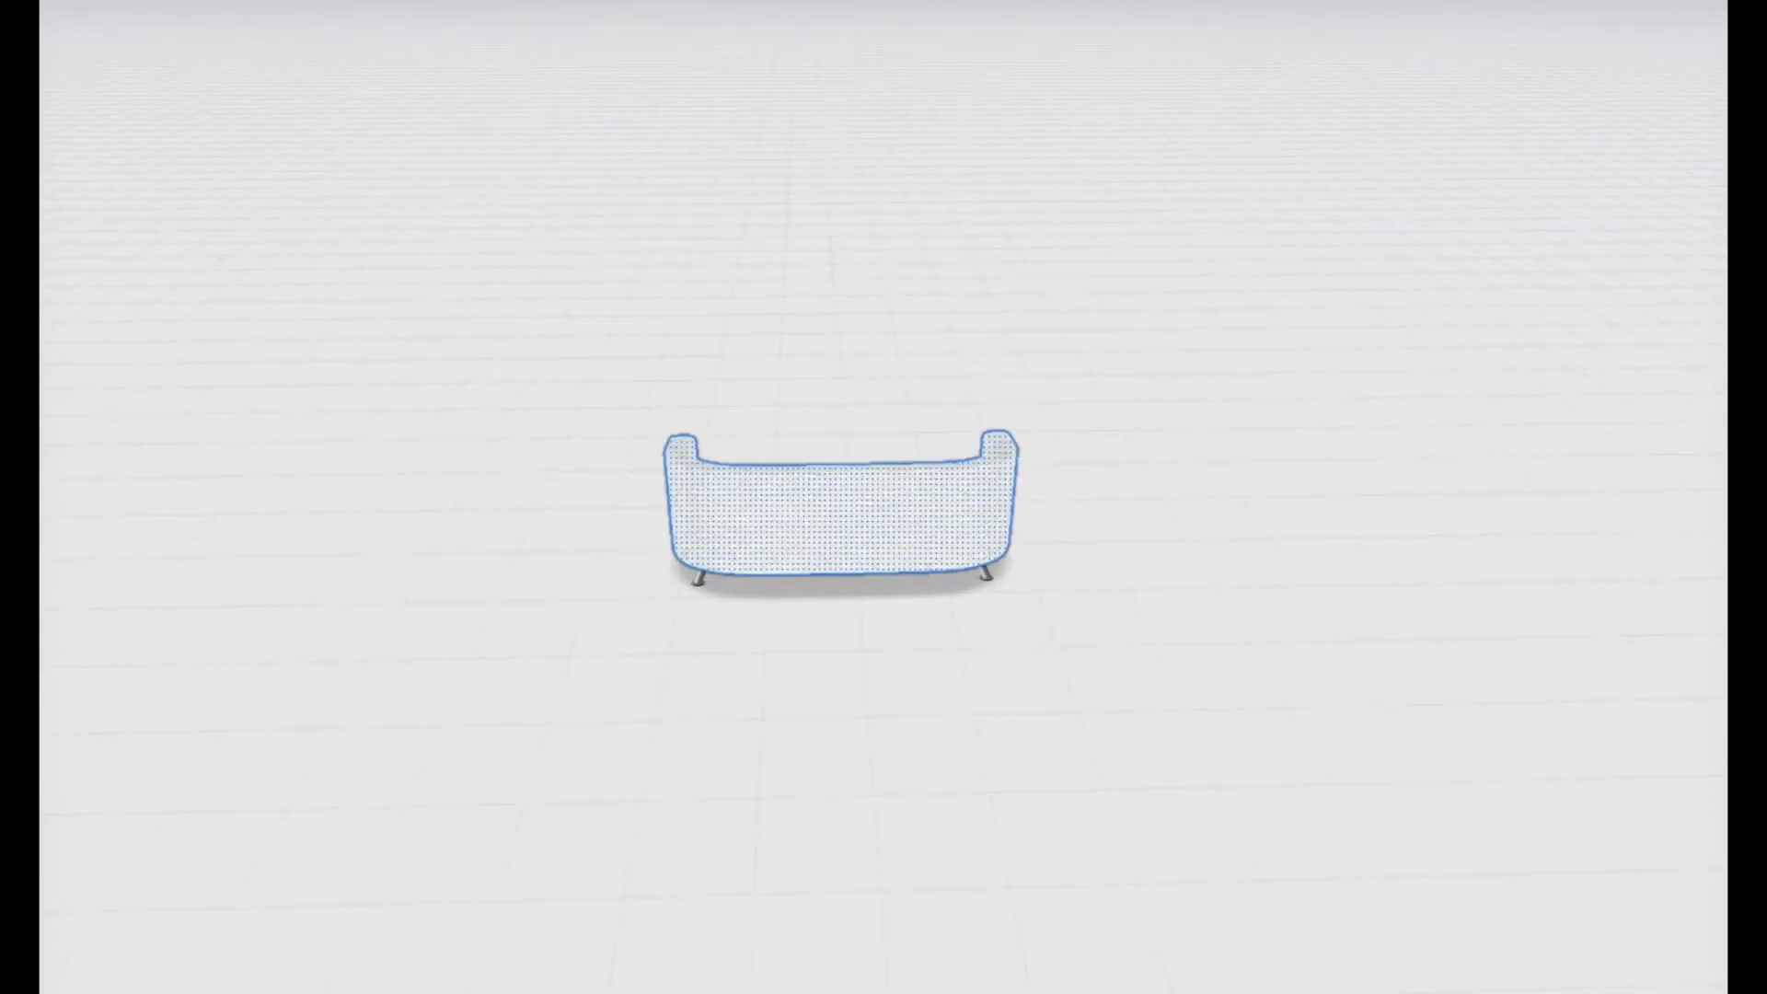
scroll(1059, 553, "up", 10)
left_click_drag(1527, 201, 626, 180)
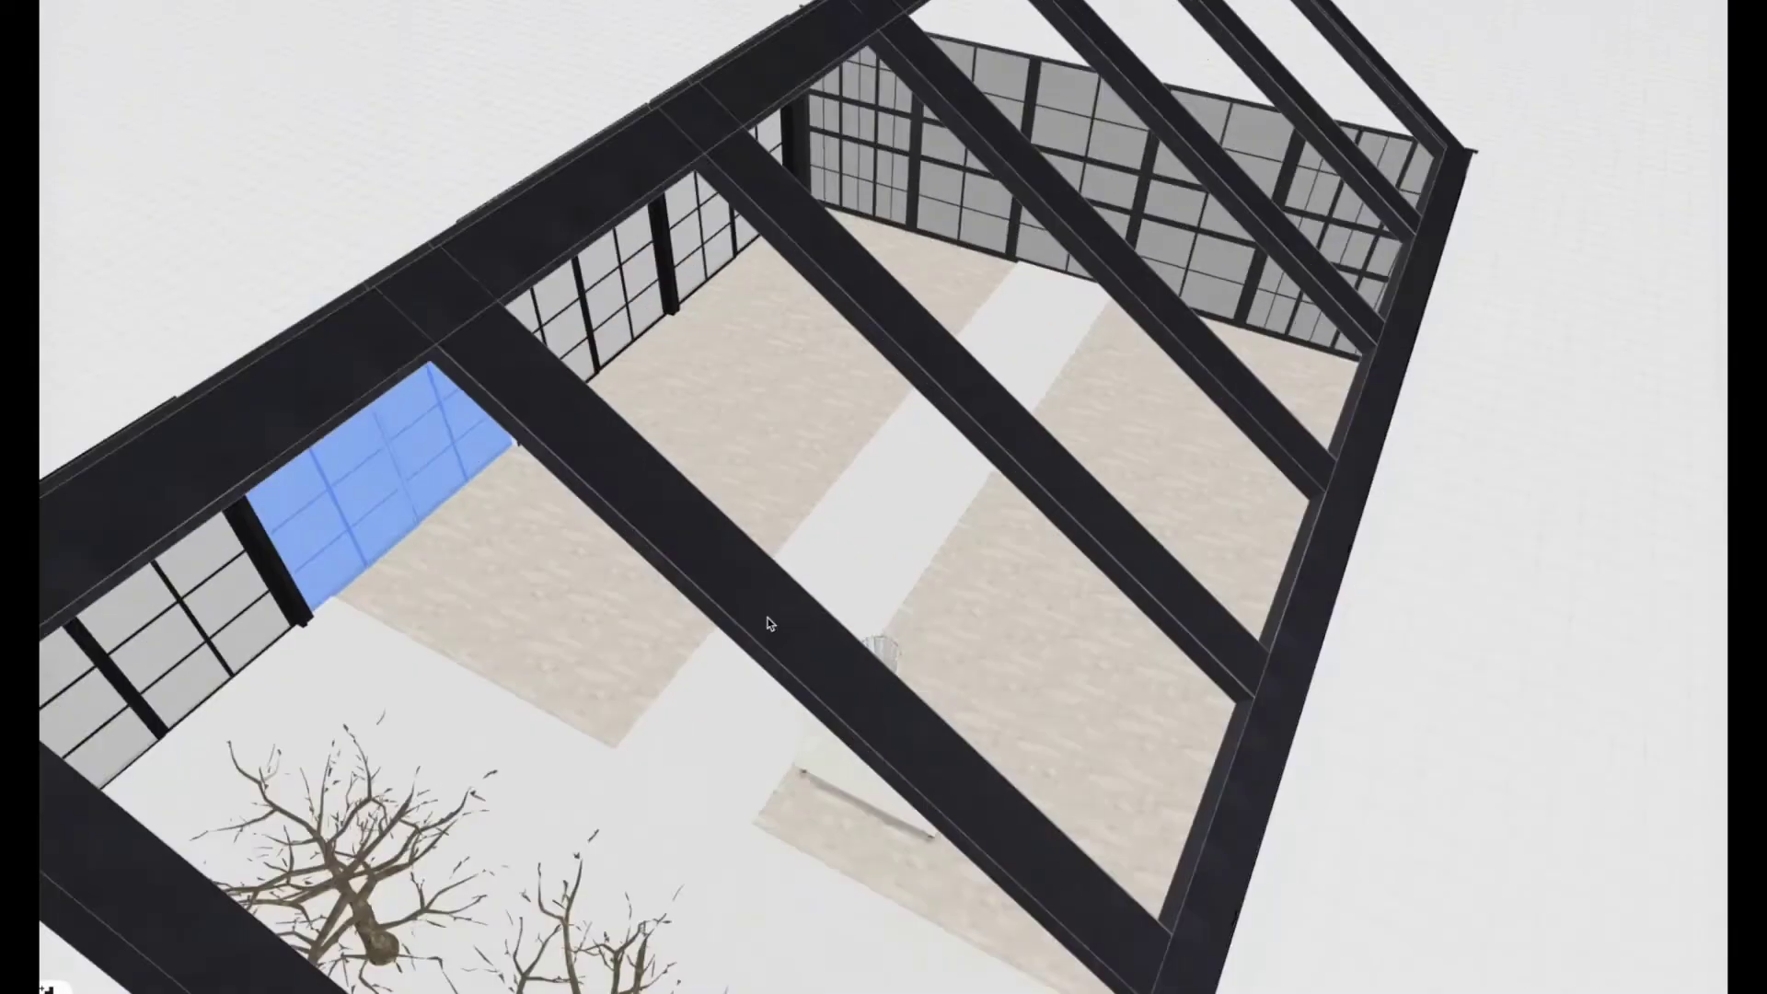
Copy the white finish of the chair's legs onto the sofa's legs with the Material Brush.
scroll(768, 617, "up", 10)
right_click_drag(1321, 737, 1404, 391)
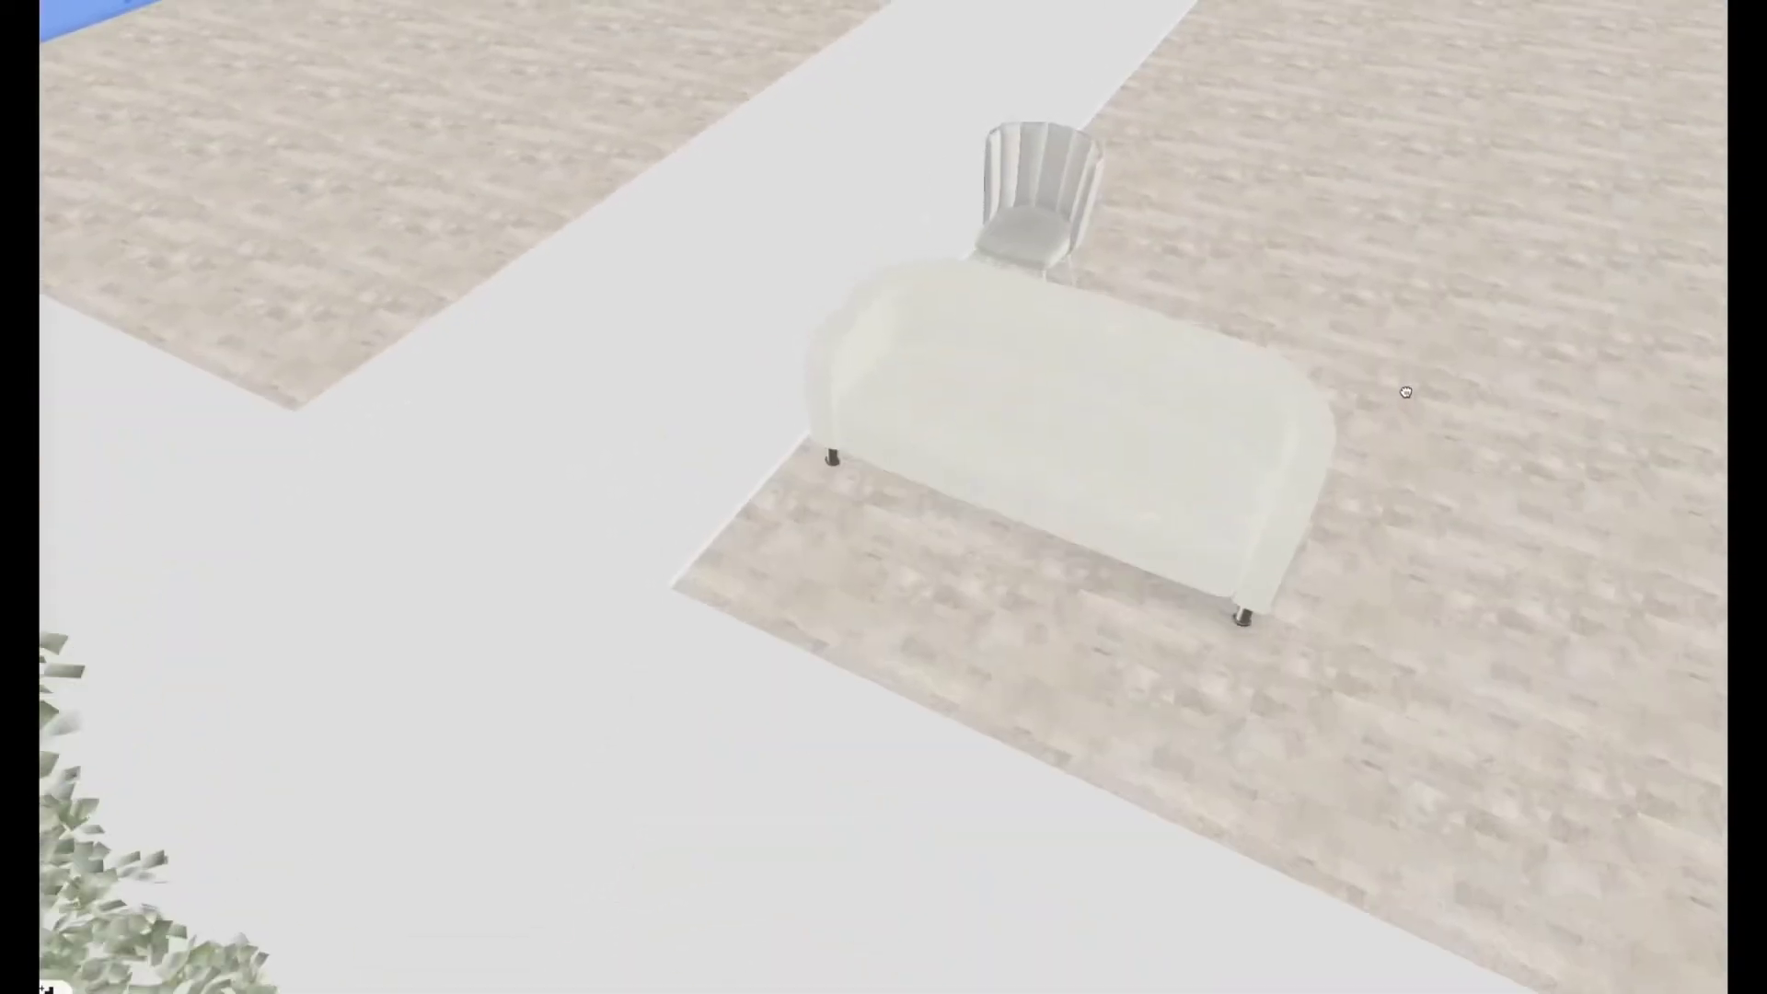
left_click_drag(1404, 390, 1428, 395)
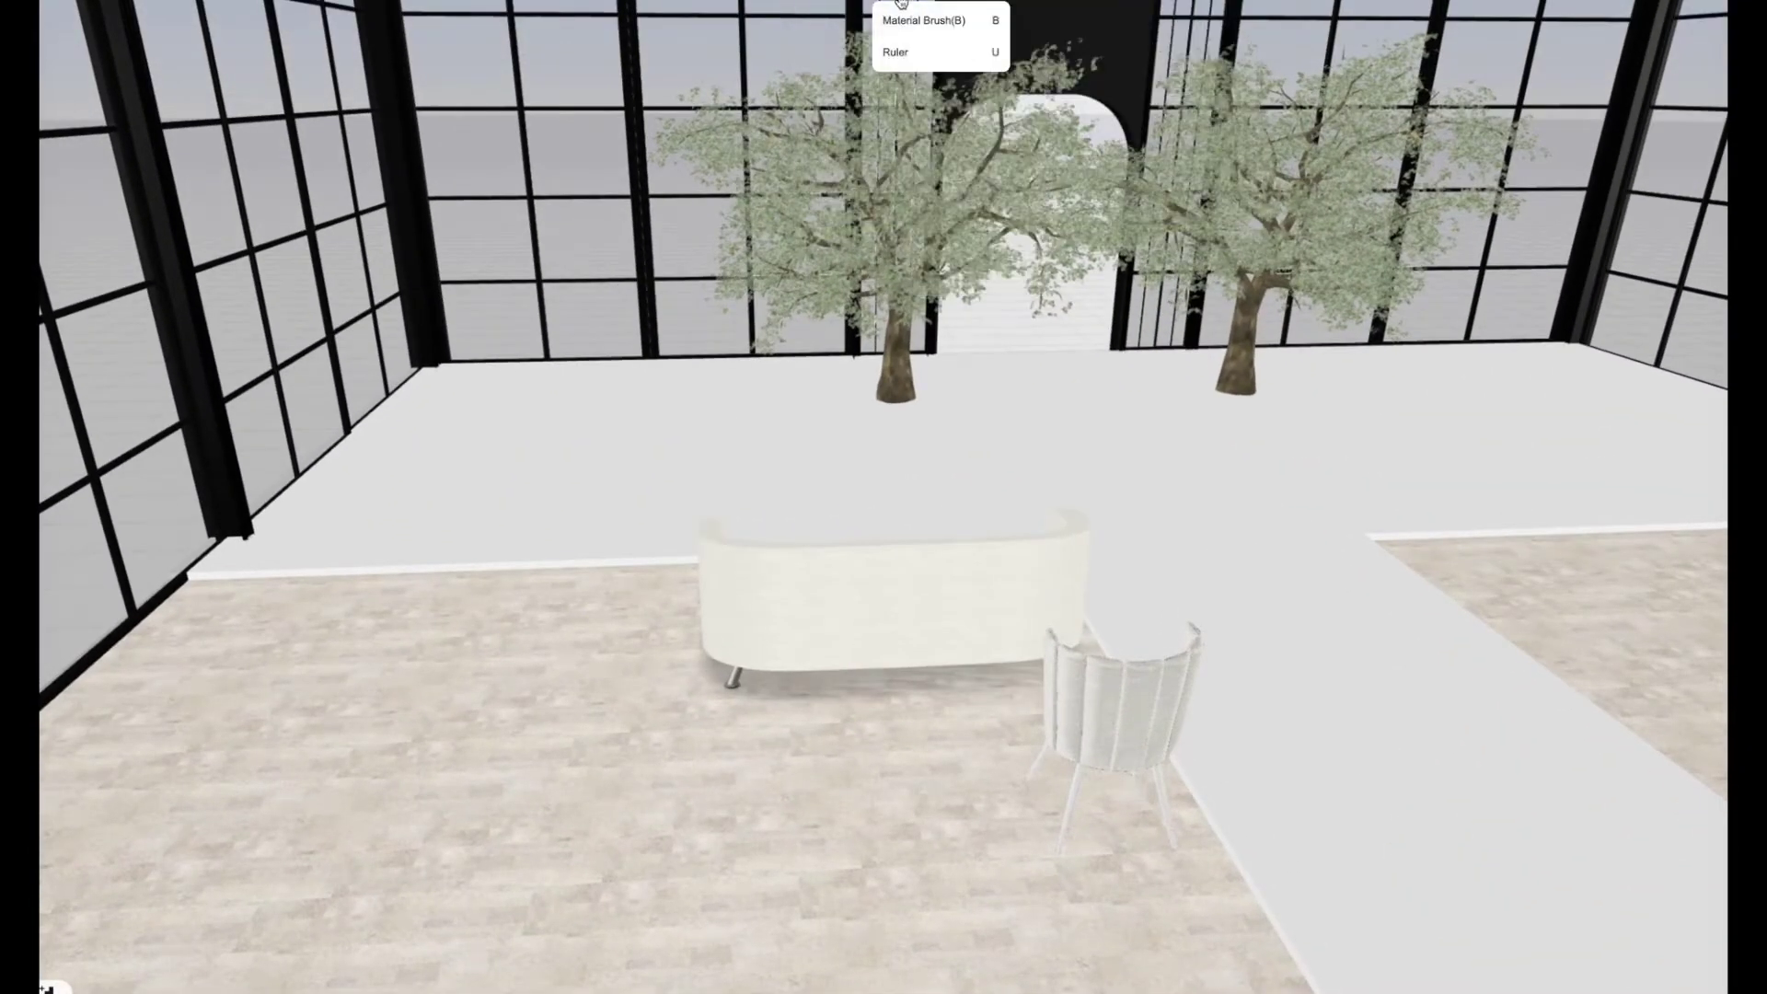
left_click(923, 20)
left_click(1069, 796)
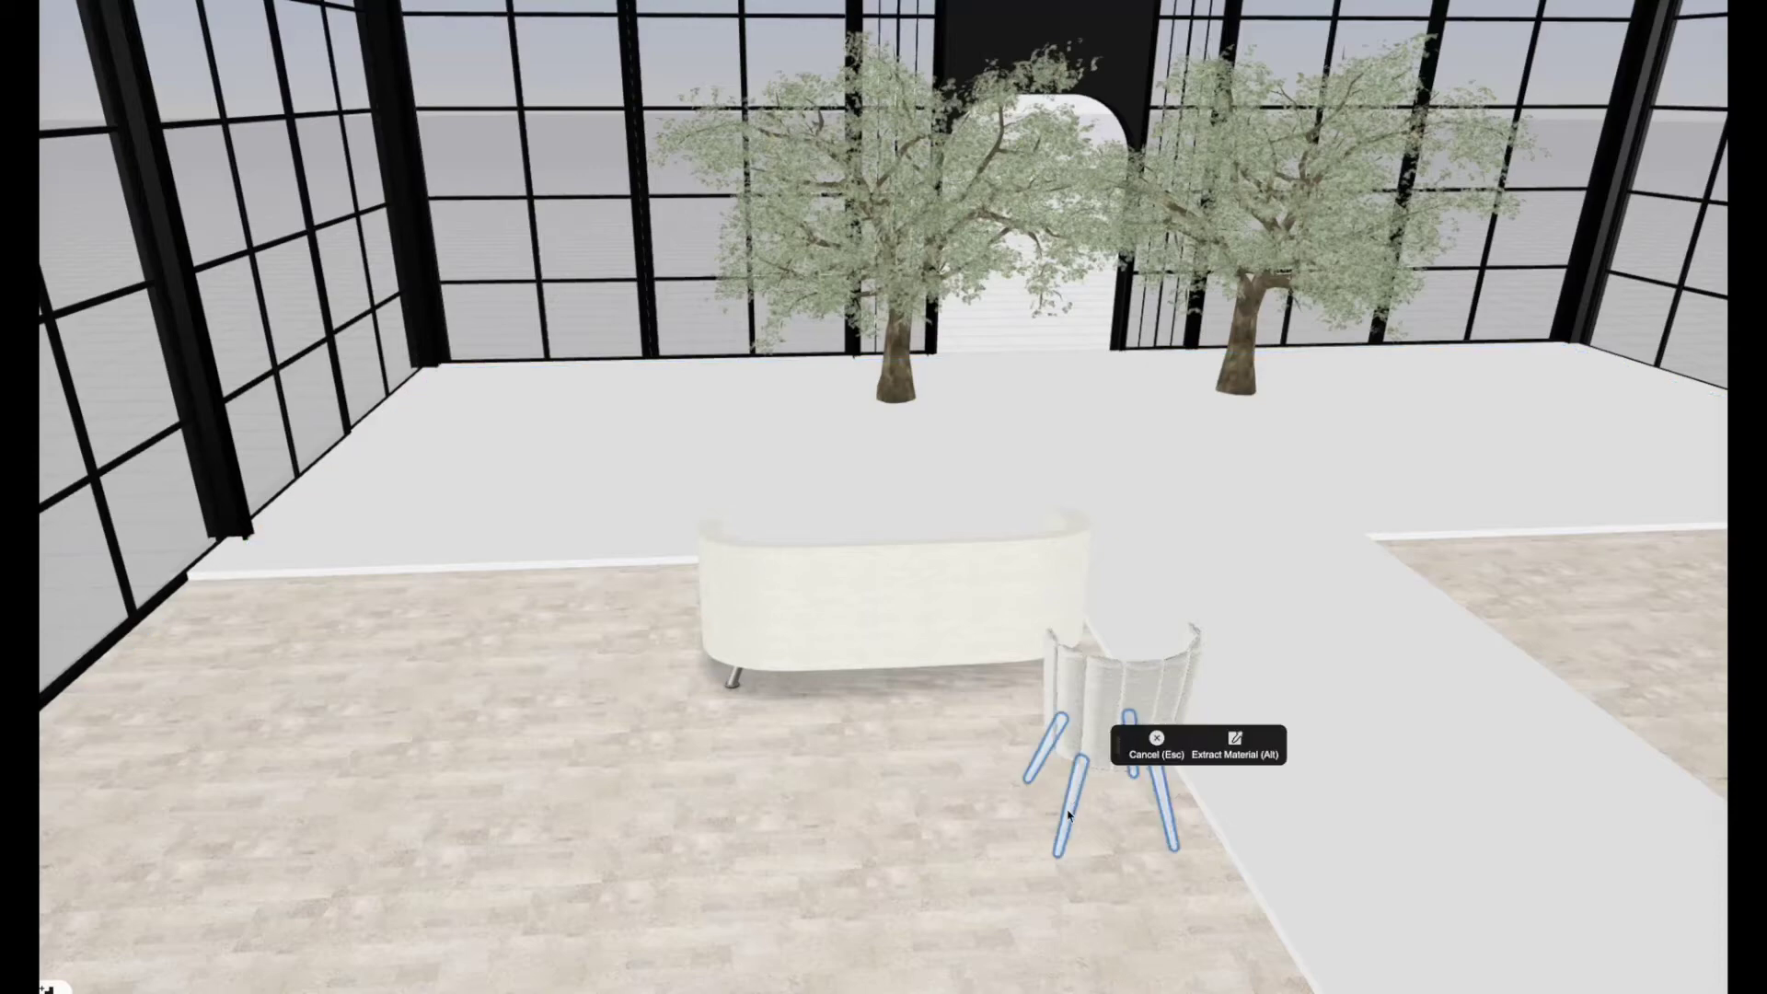
left_click(733, 679)
scroll(774, 718, "up", 5)
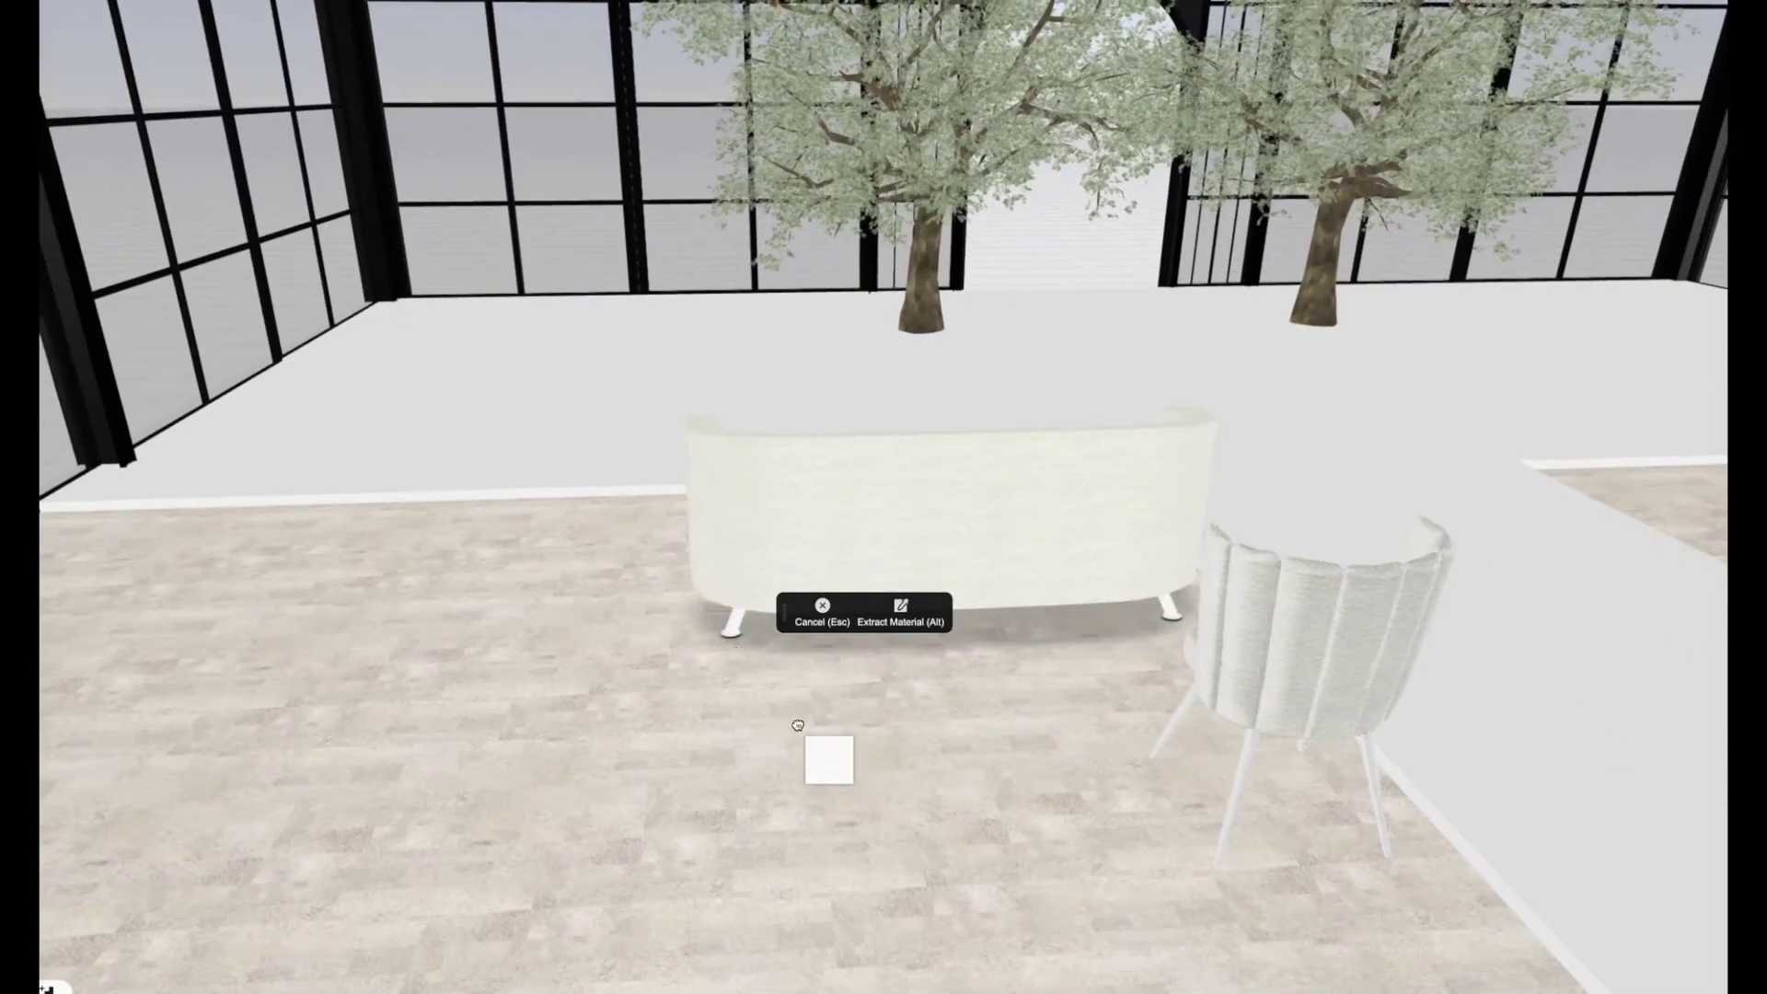
left_click(734, 638)
key("Escape")
Create a linear array of the sofa with quantity 2, extending from the walkway toward the side wall.
scroll(903, 777, "up", 2)
mouse_move(903, 777)
left_mouse_down()
mouse_move(1077, 764)
mouse_move(1000, 692)
mouse_move(1058, 454)
left_mouse_up()
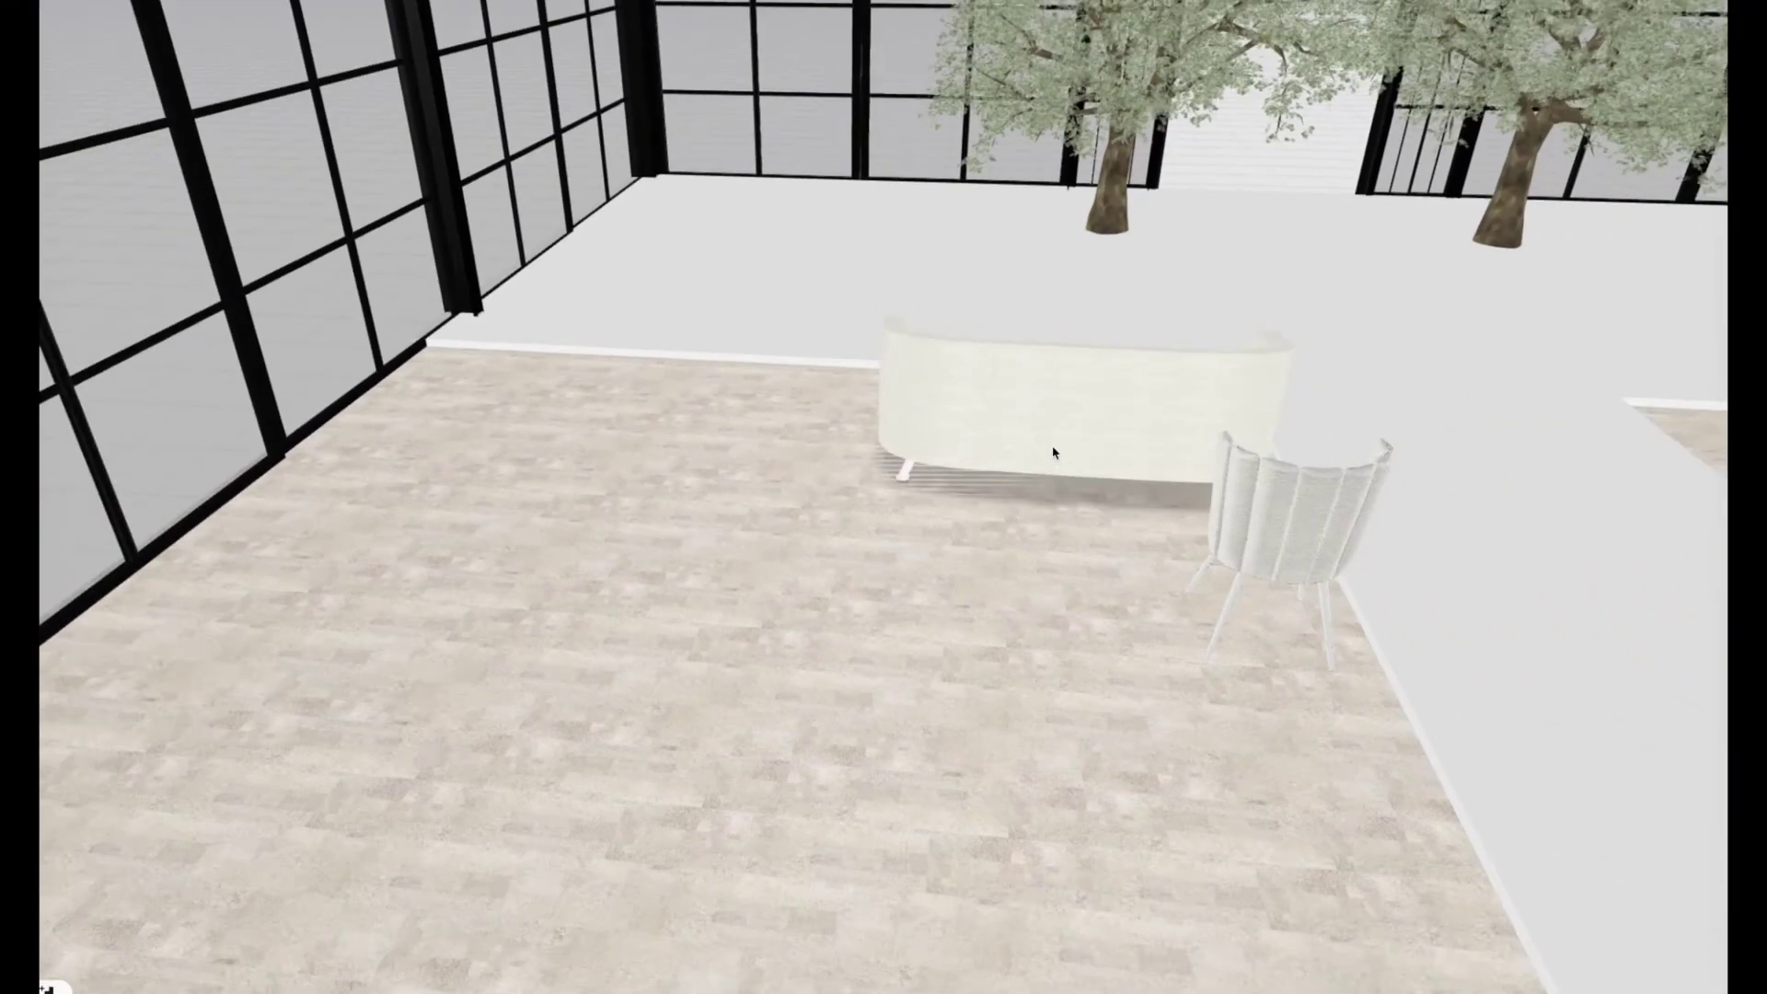
left_click(1057, 454)
left_click(1380, 380)
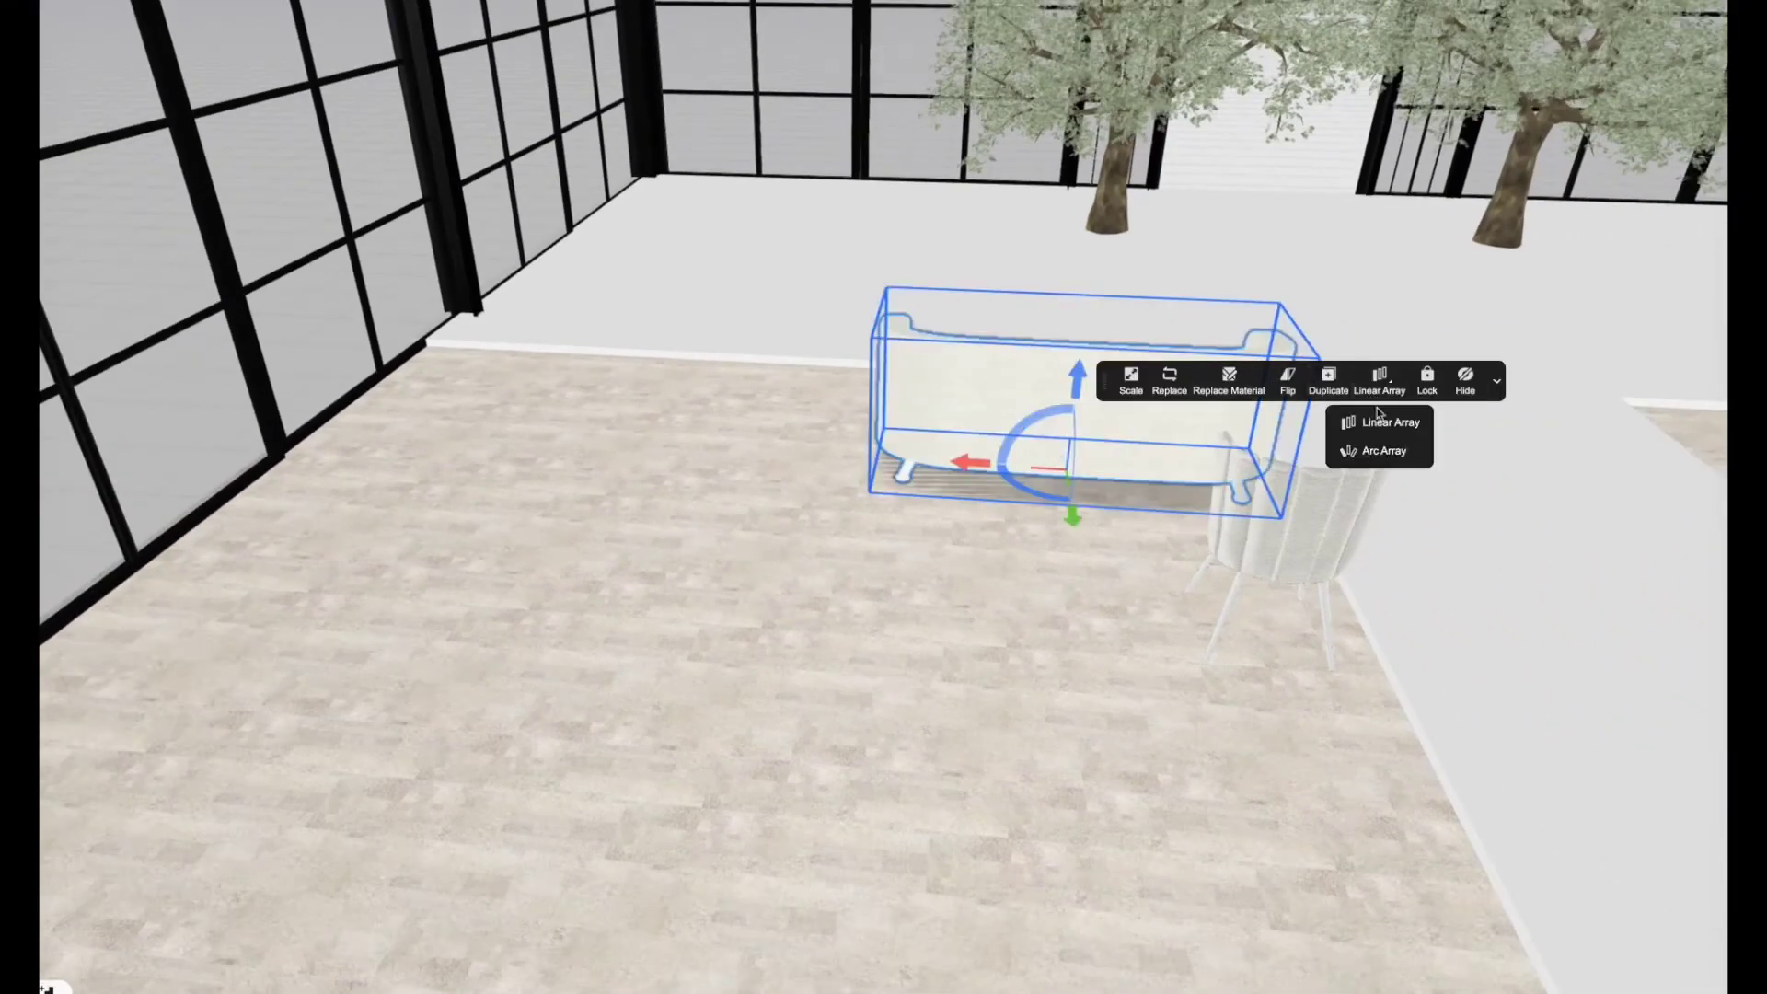
left_click(1379, 423)
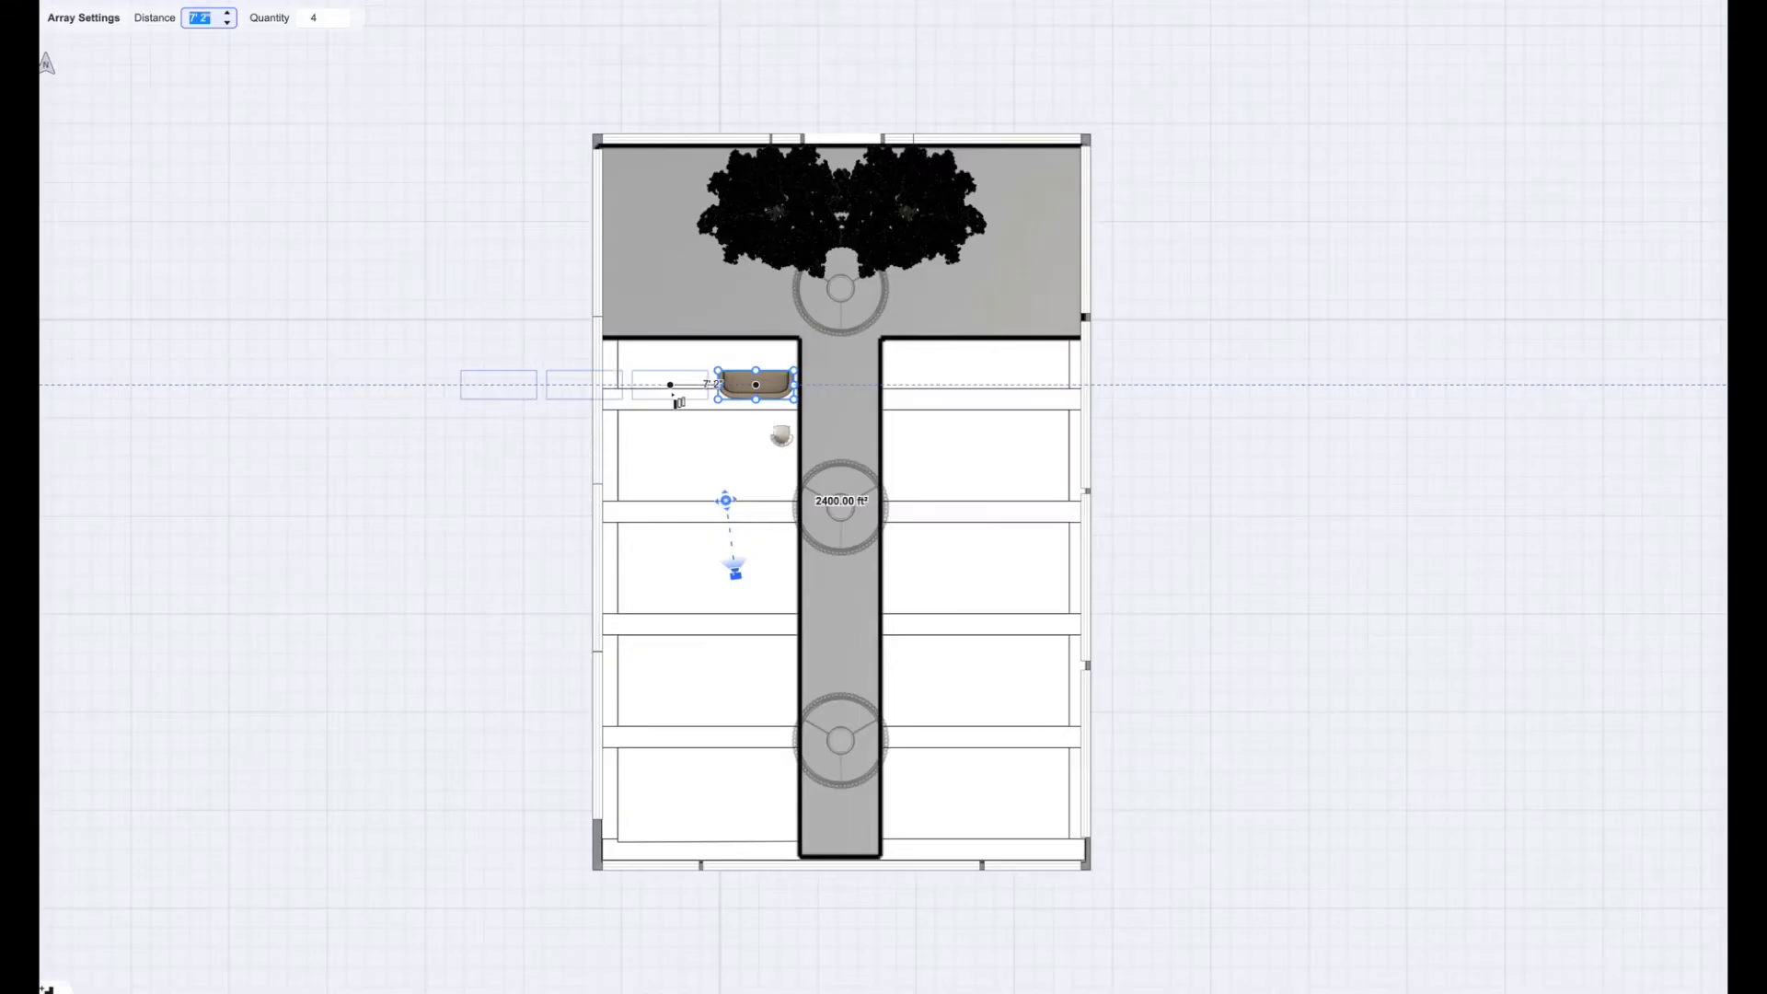
key("Tab")
type("2")
key("Tab")
left_click(663, 386)
key("Escape")
Group the two sofas of the front row.
left_click(674, 387)
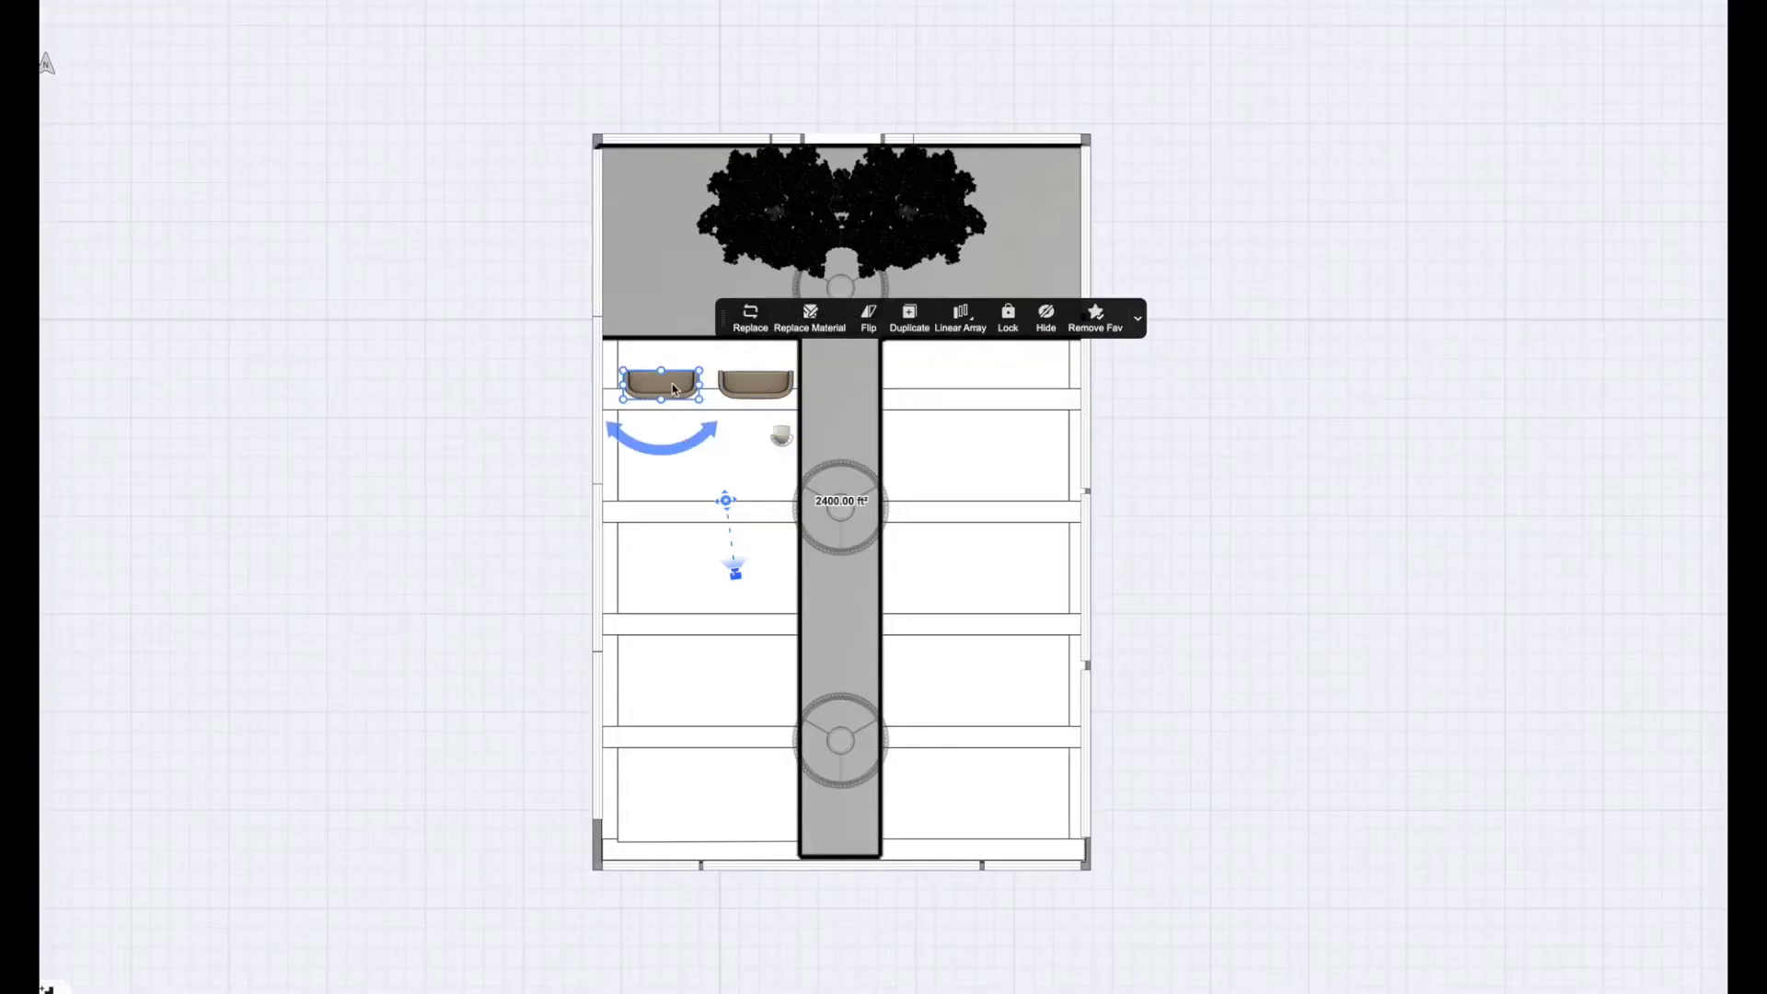
left_click(767, 390, "shift")
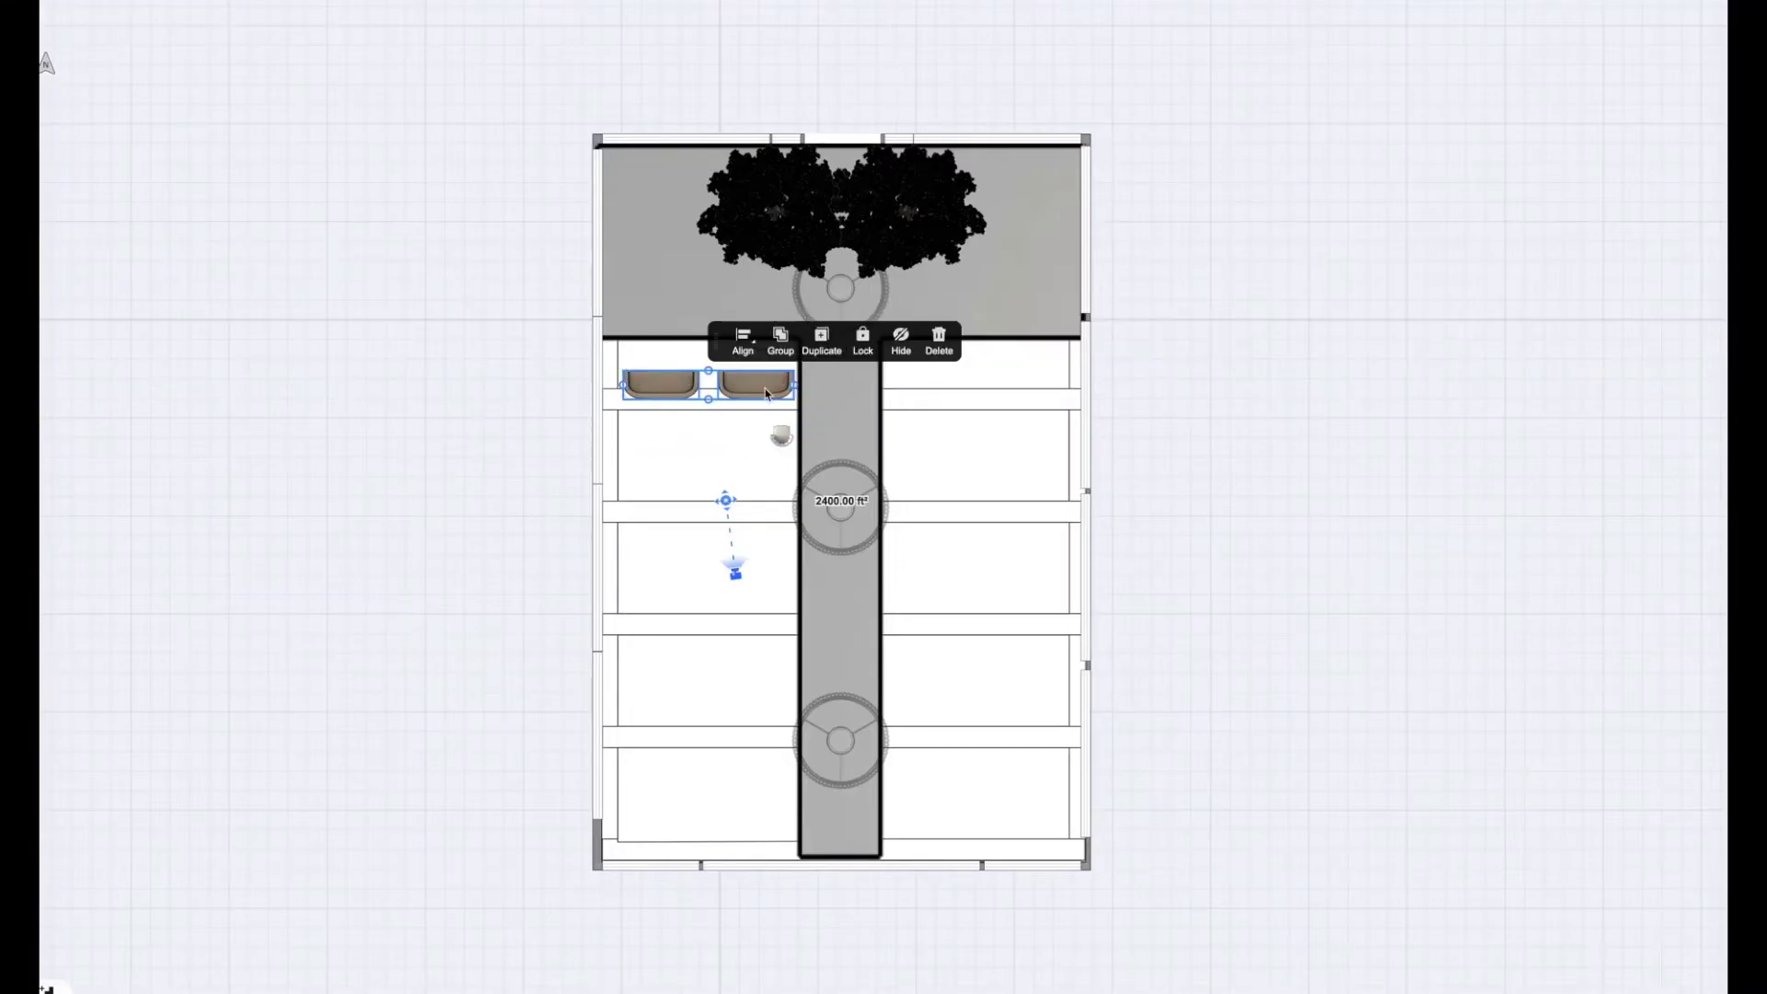
left_click(780, 341)
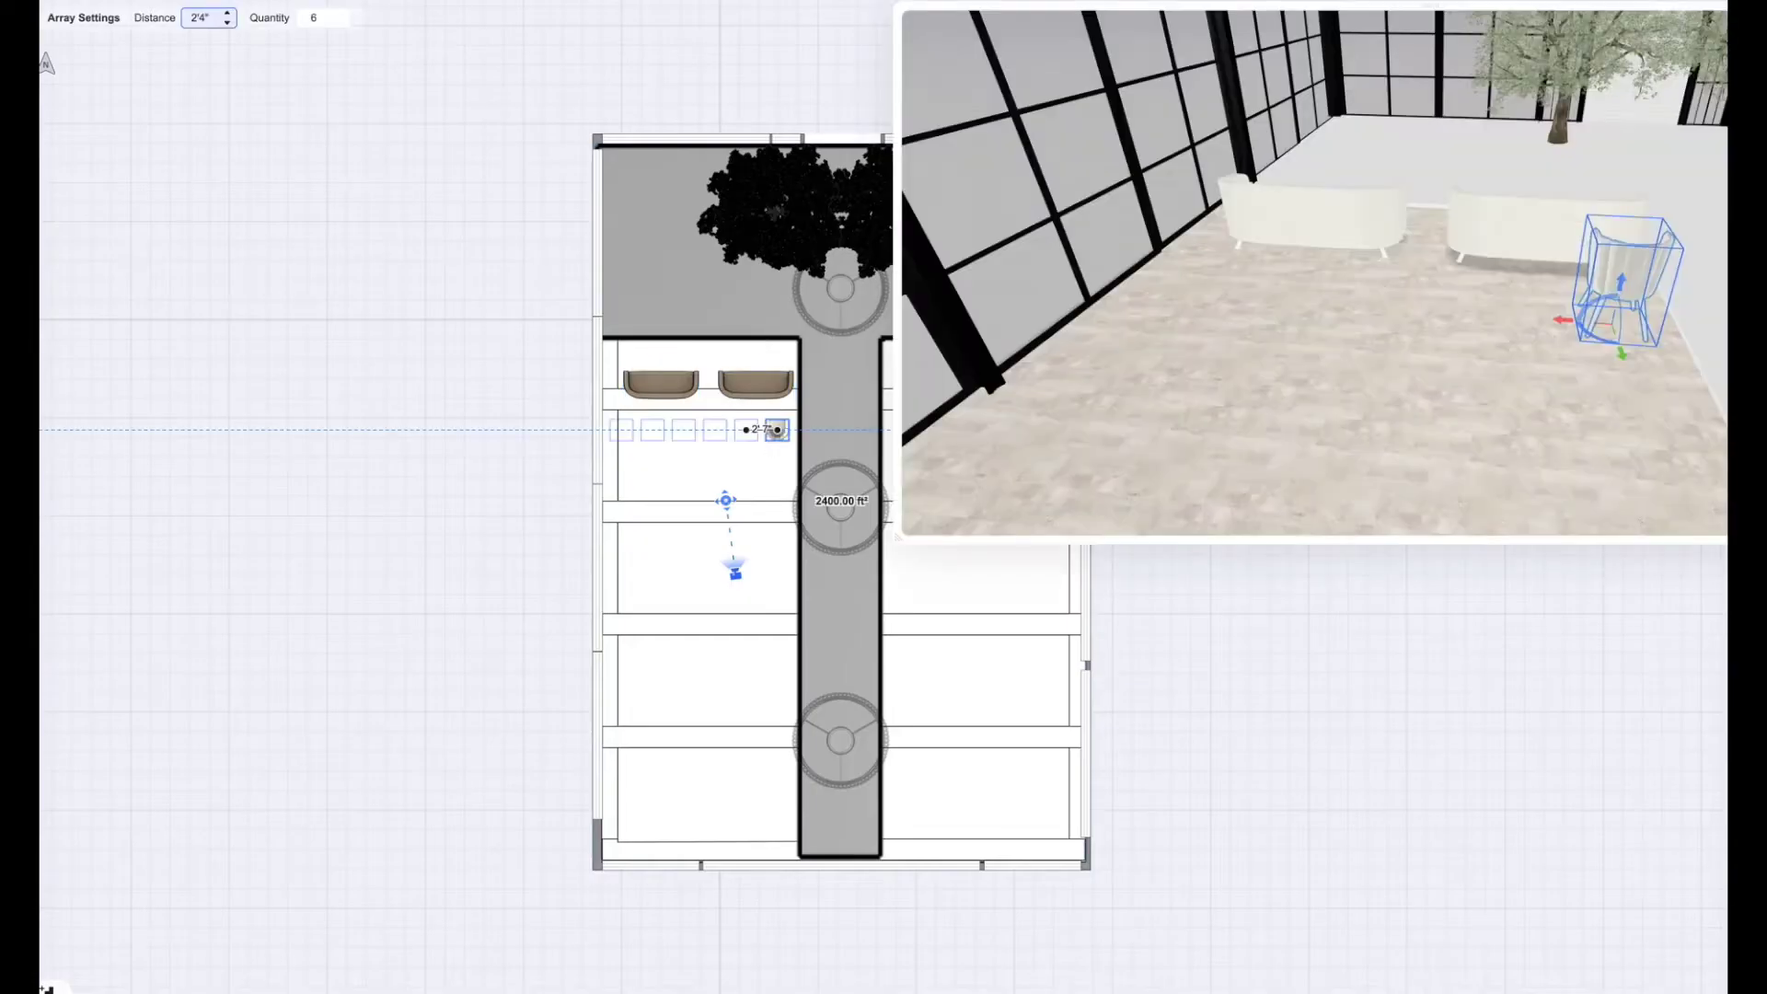
Try a quantity of 7 for the chair's linear array, with a distance of 2'6".
key("Tab")
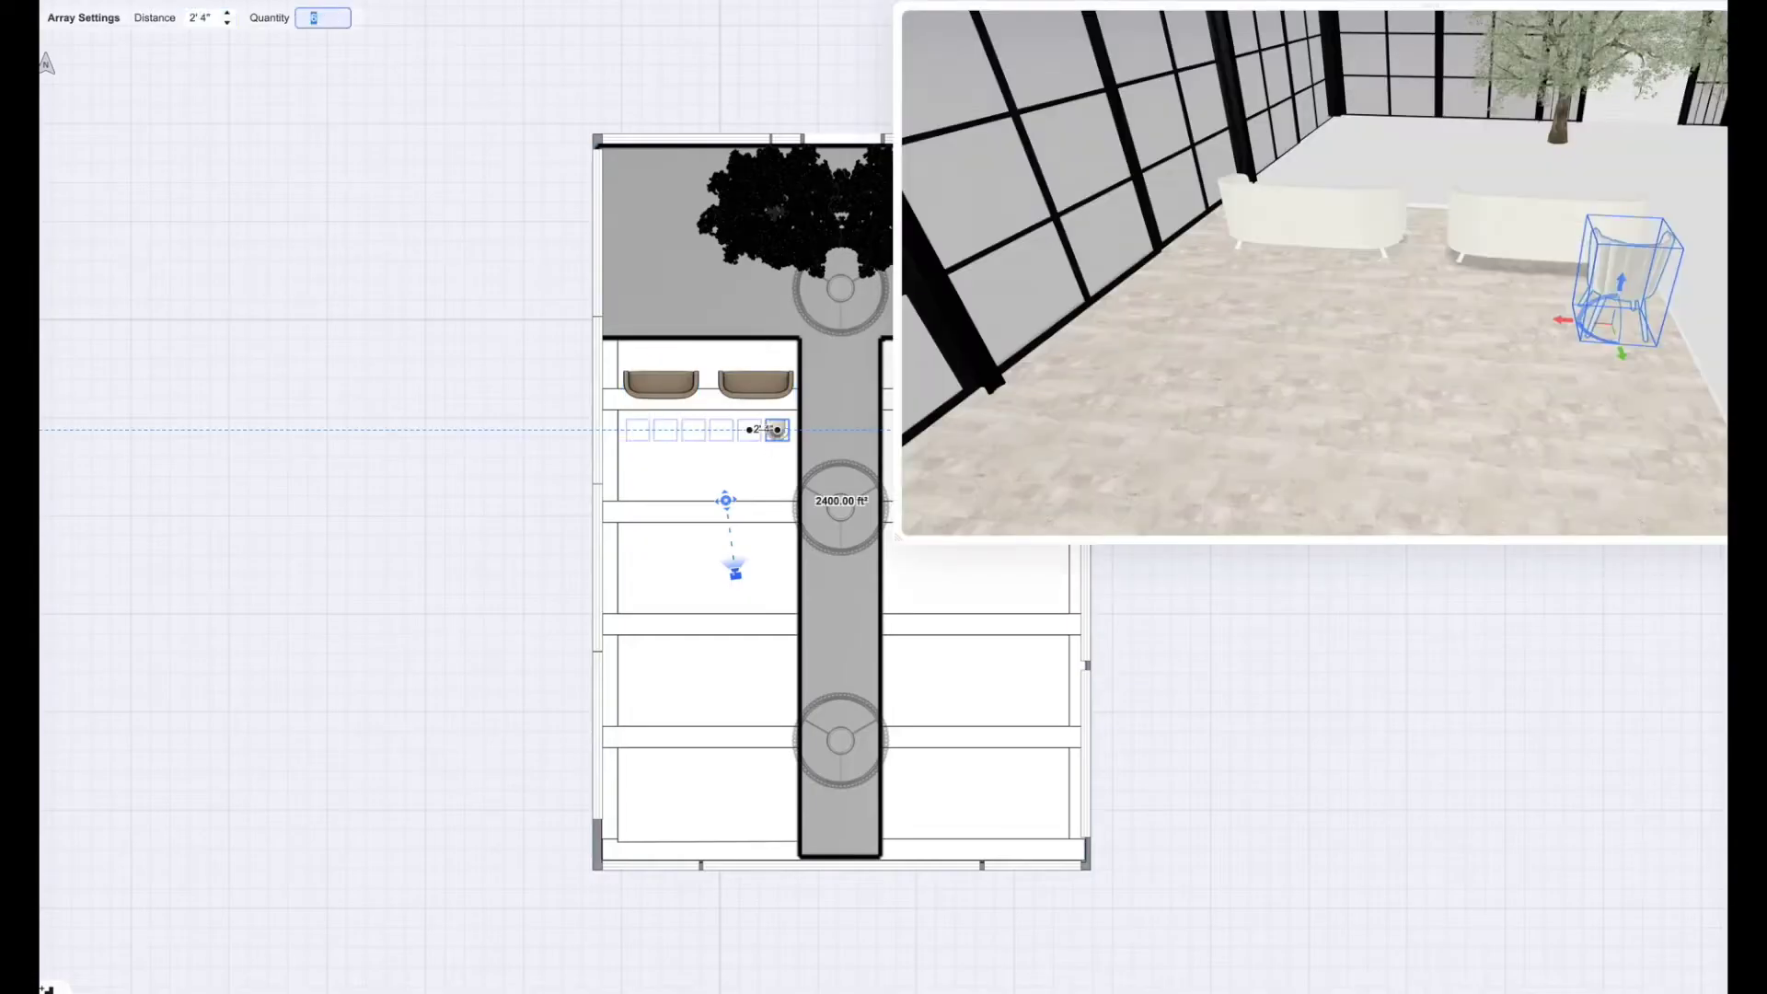
type("7")
key("Tab")
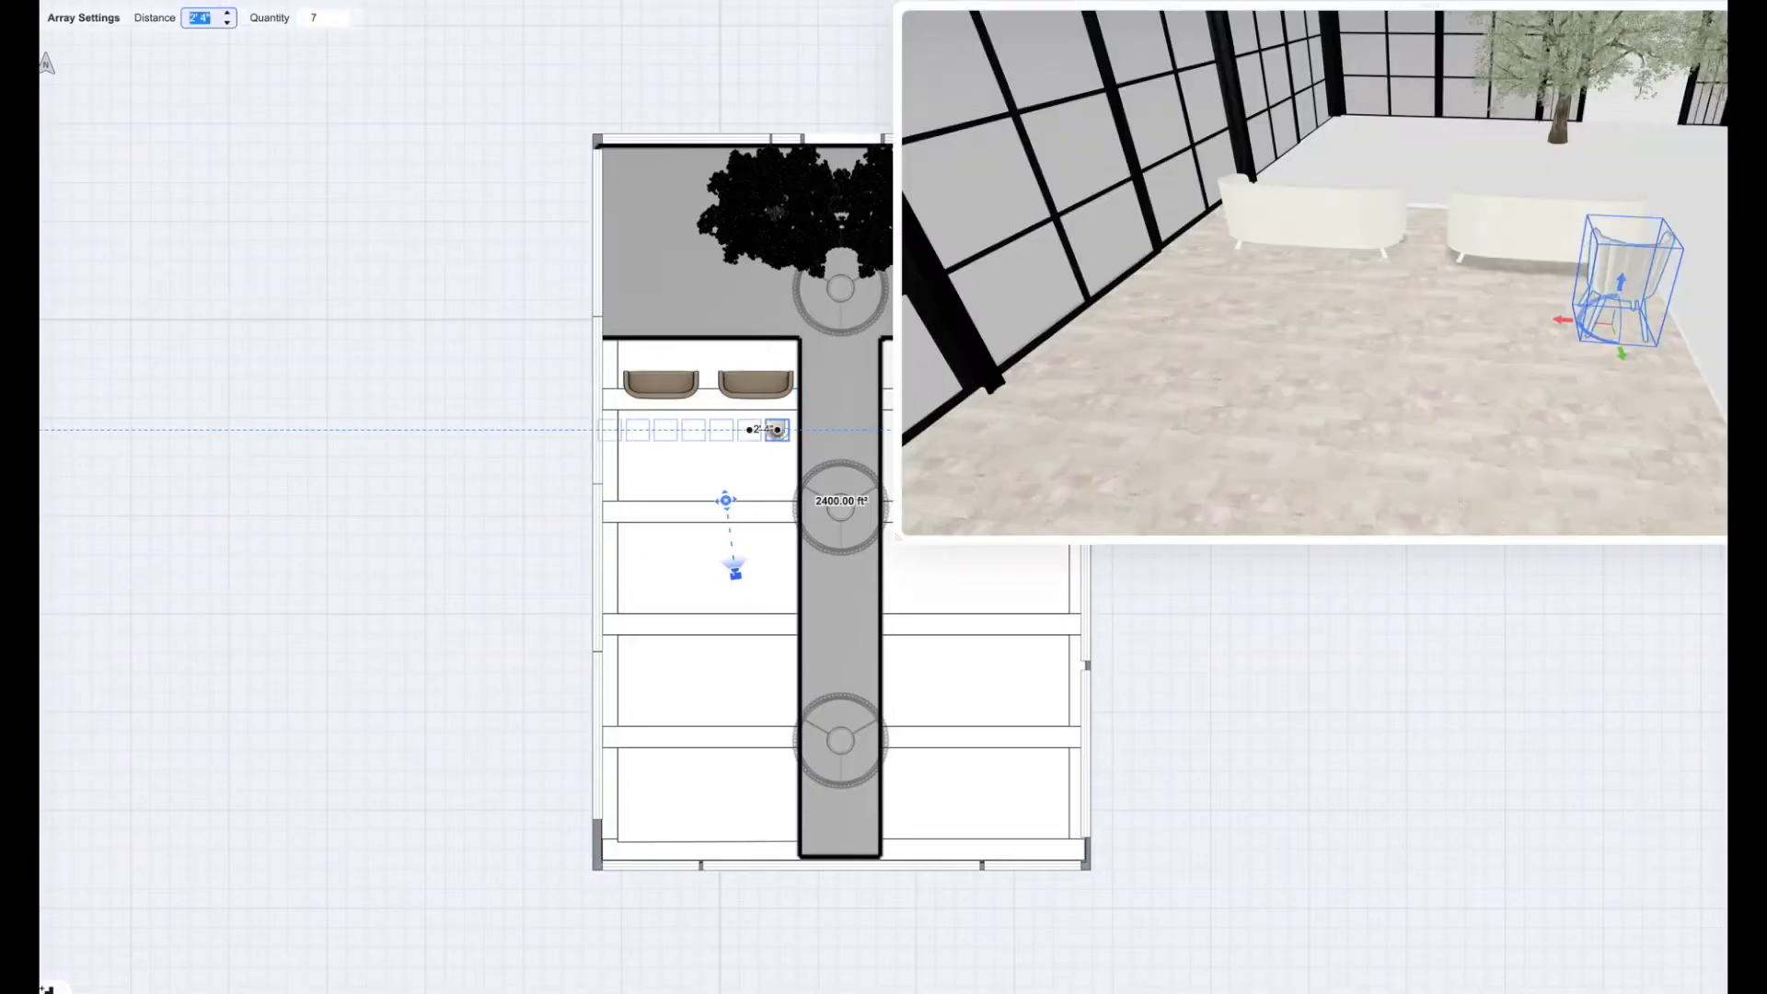
key("Tab")
type("6")
key("Tab")
type("2'6\"")
key("Tab")
type("7")
key("Tab")
key("Tab")
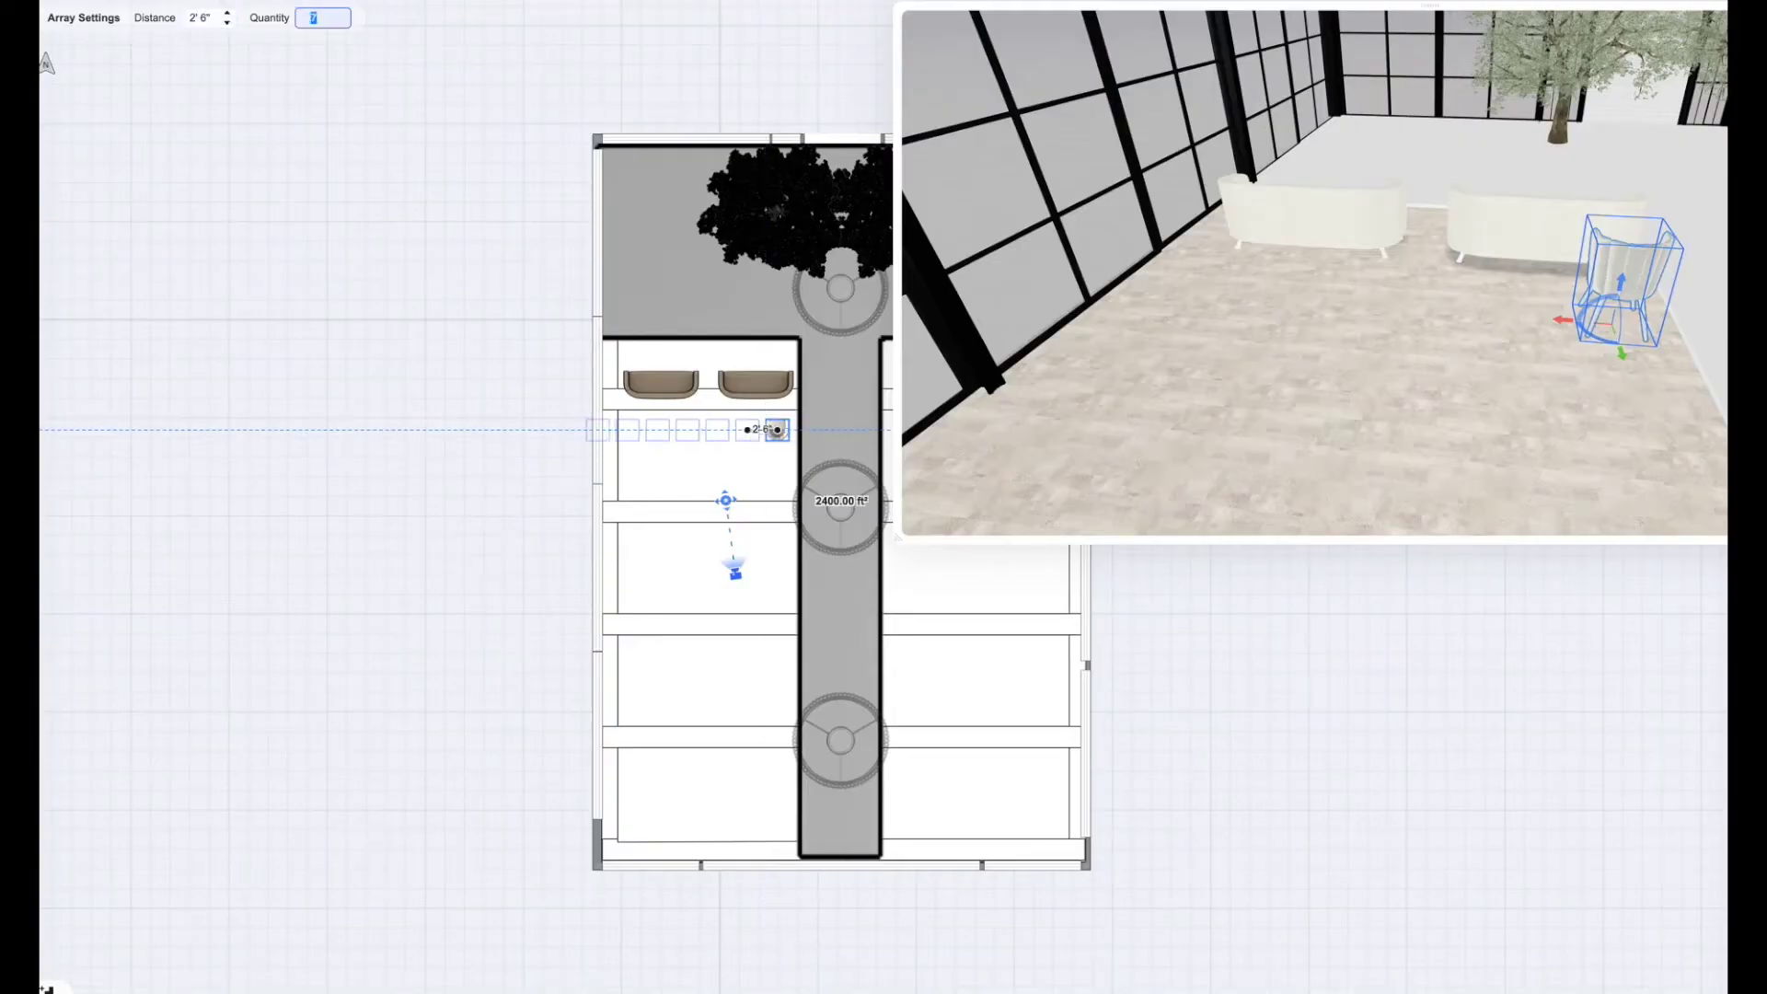
Create a linear array of the chair behind the sofas with a distance of 2'4" and quantity 6.
key("Tab")
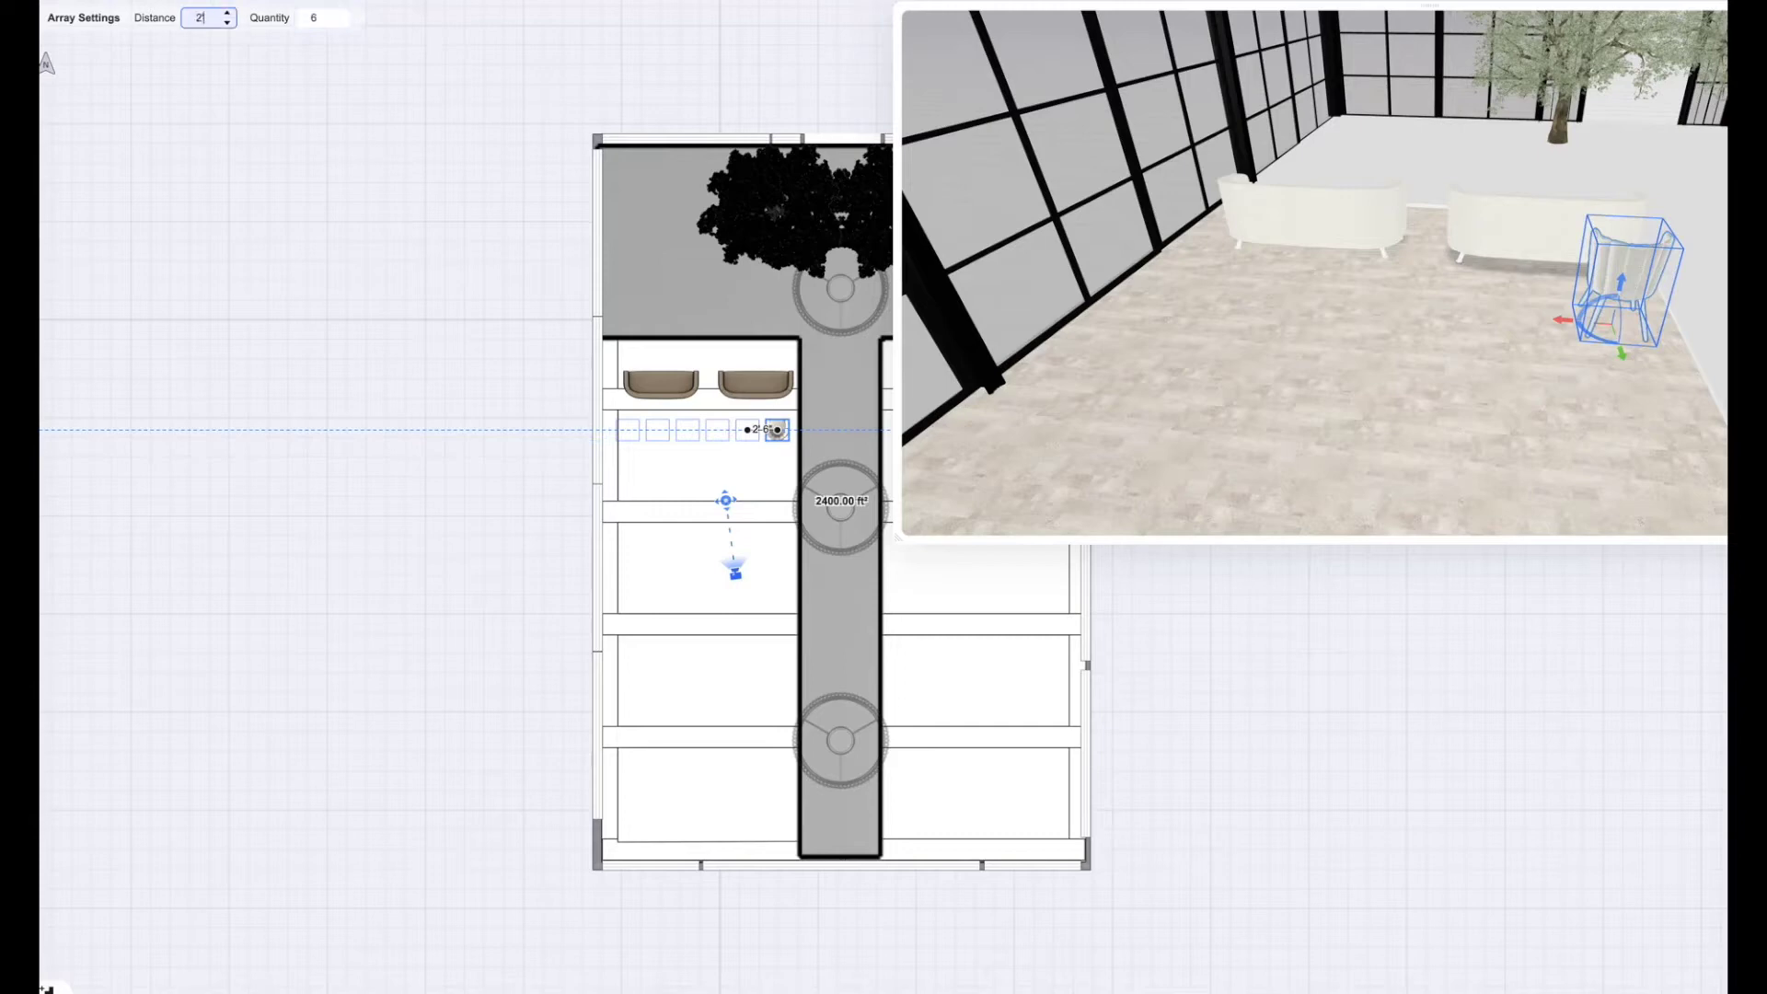
key("Tab")
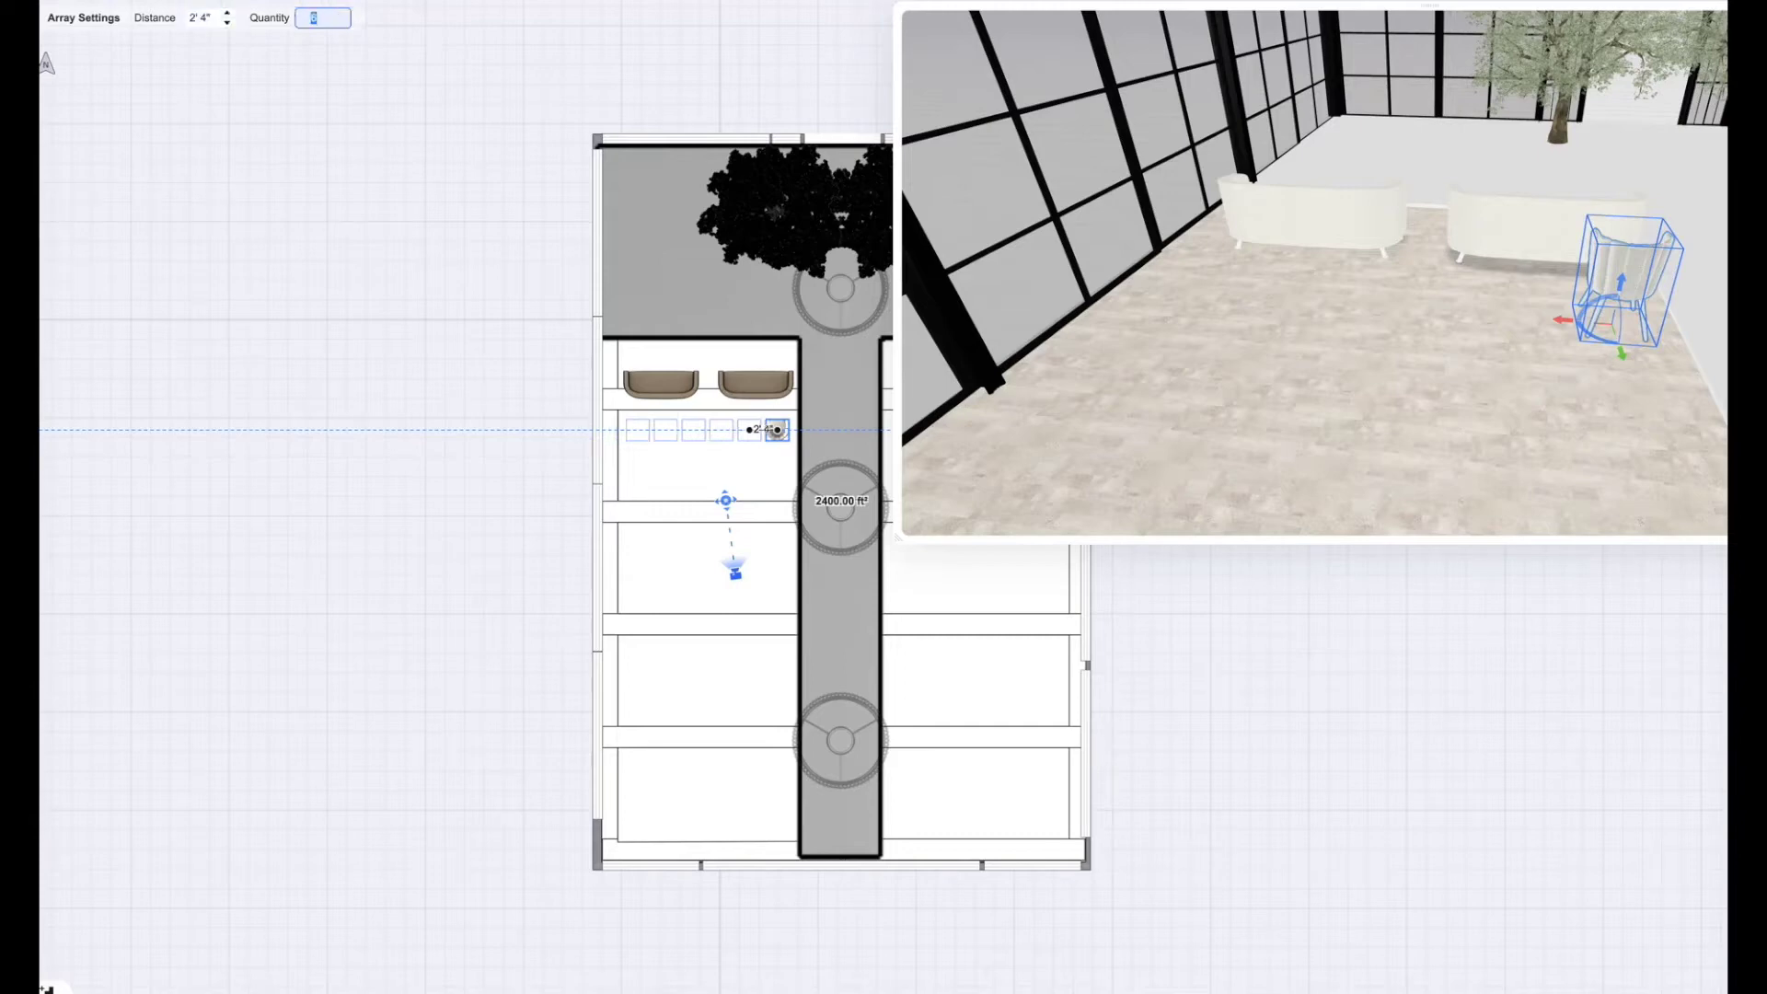
key("Return")
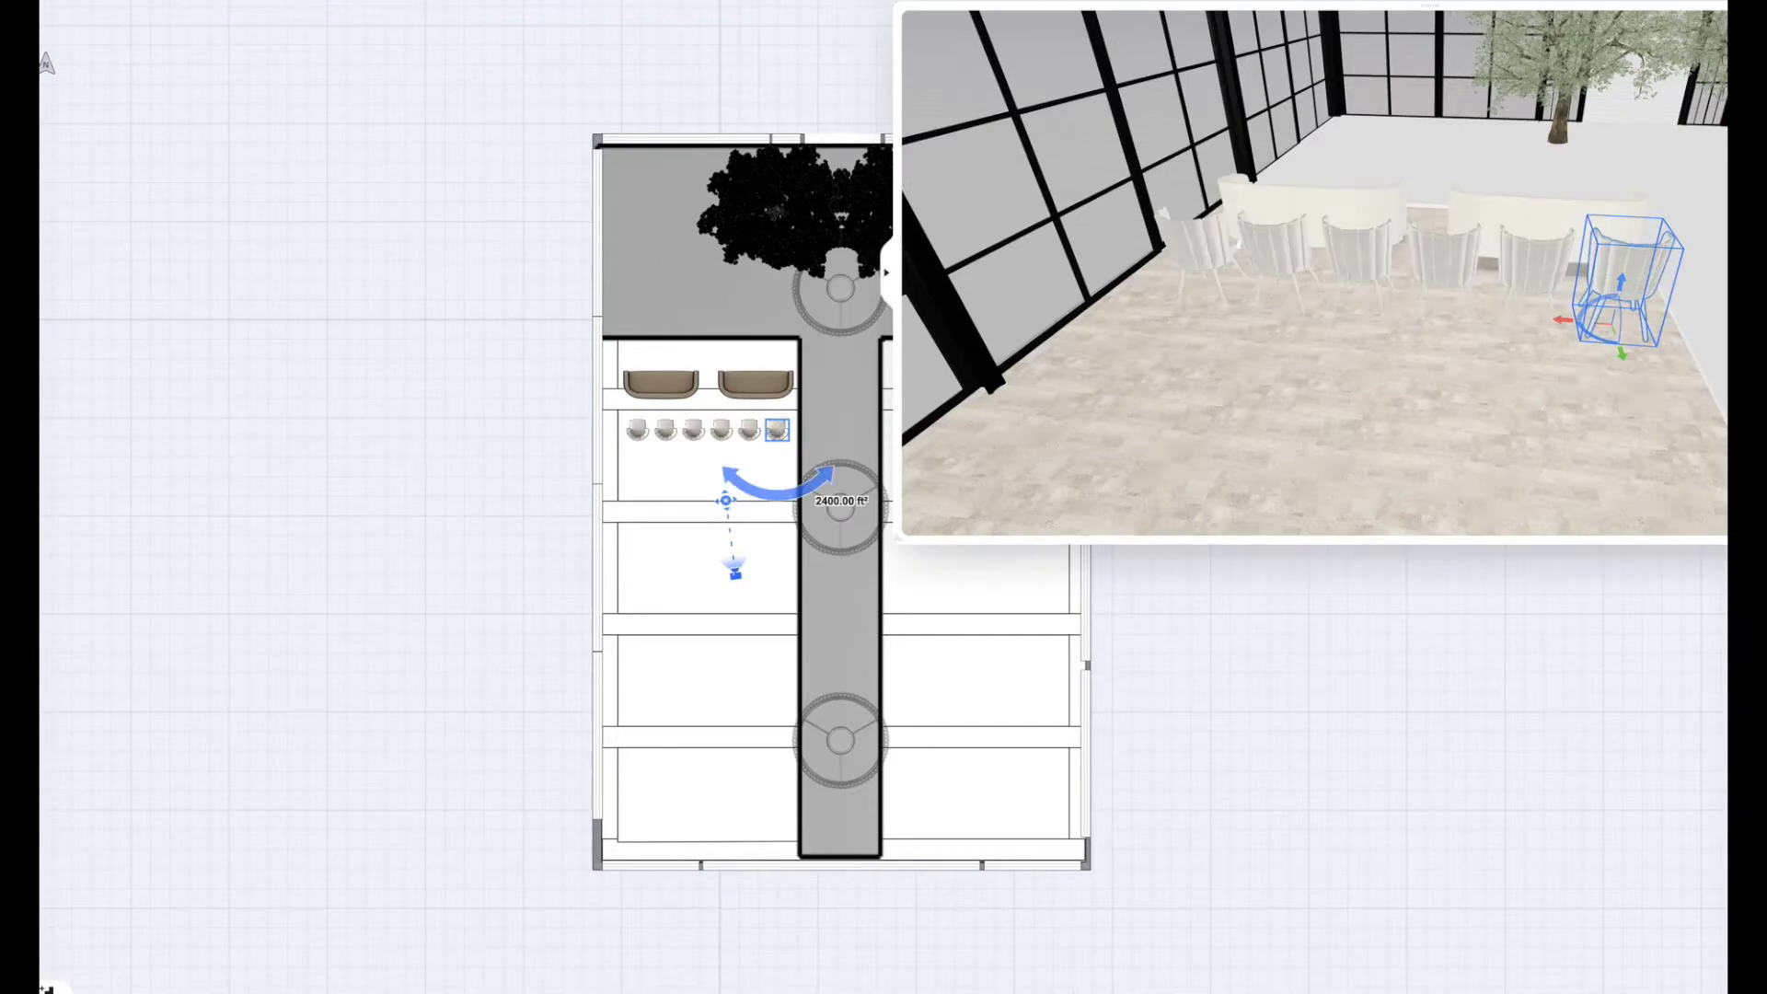
Examine the chair row's spacing and its position behind the two sofas in 3D from several angles.
left_click(1247, 379)
left_click_drag(985, 511, 1729, 370)
left_click_drag(1463, 592, 1012, 685)
right_click_drag(1638, 456, 1040, 315)
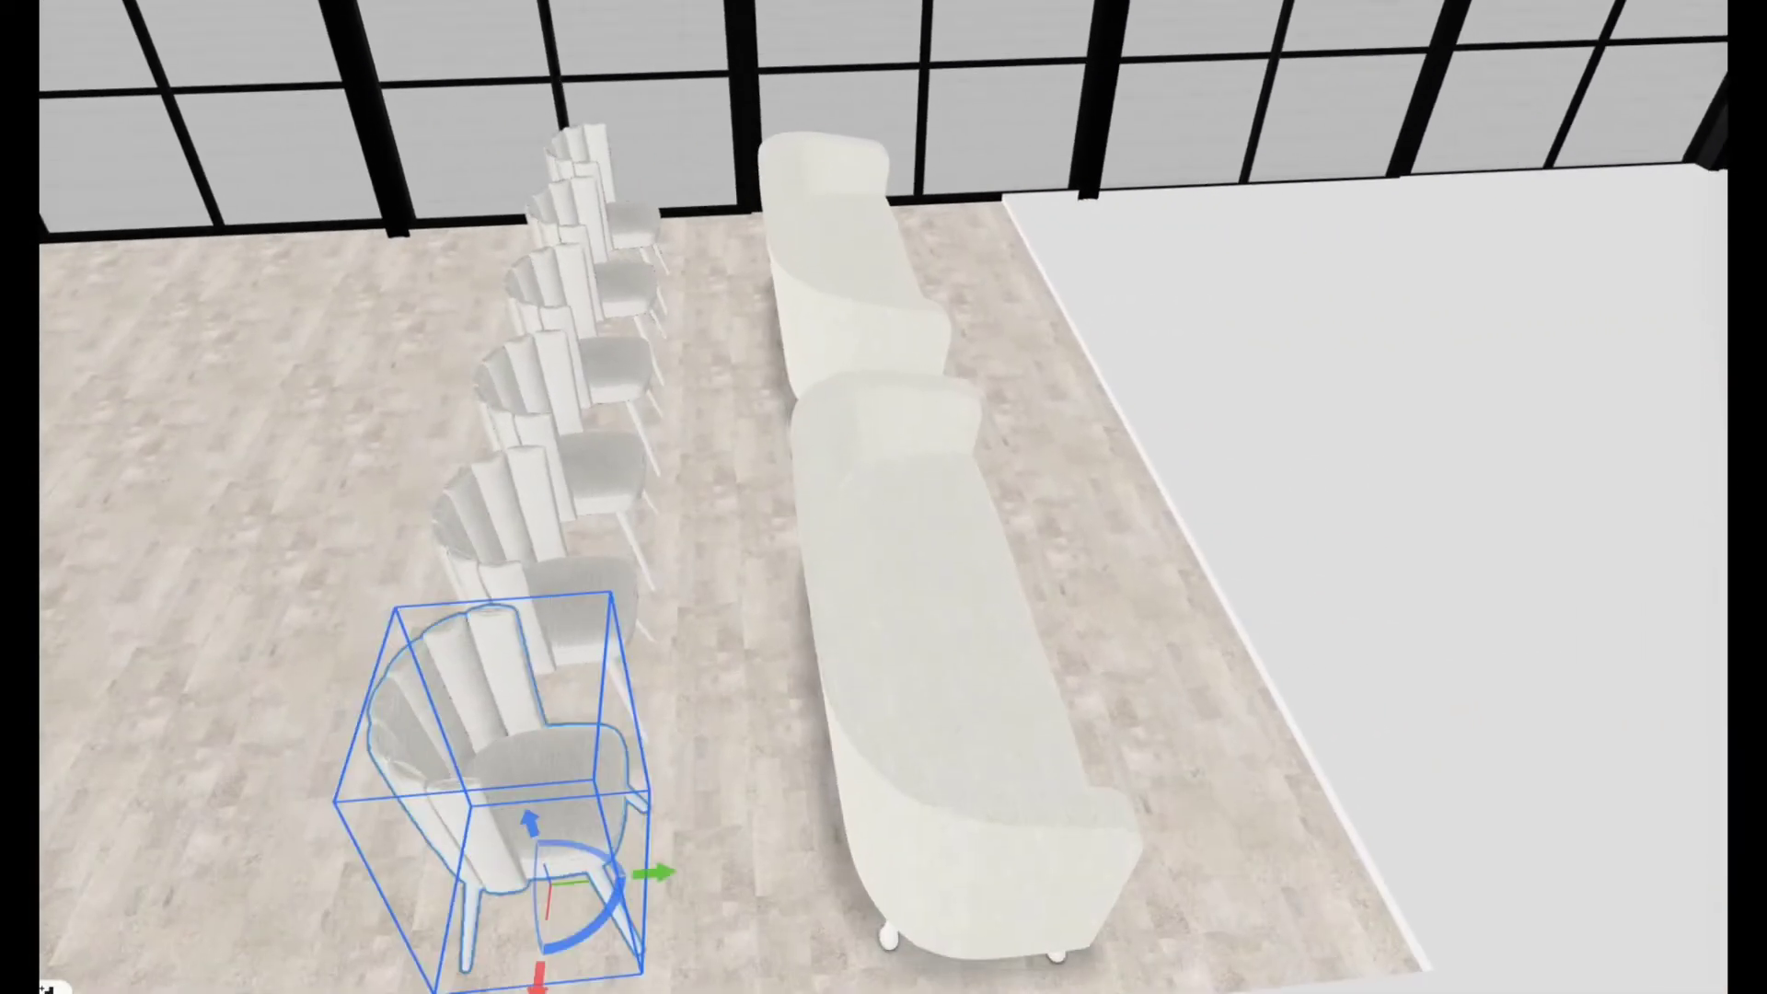
left_click_drag(208, 618, 675, 588)
scroll(623, 726, "down", 5)
left_click(789, 797)
left_click_drag(789, 798, 727, 663)
Group the six chairs of the row behind the sofas.
left_click(833, 639)
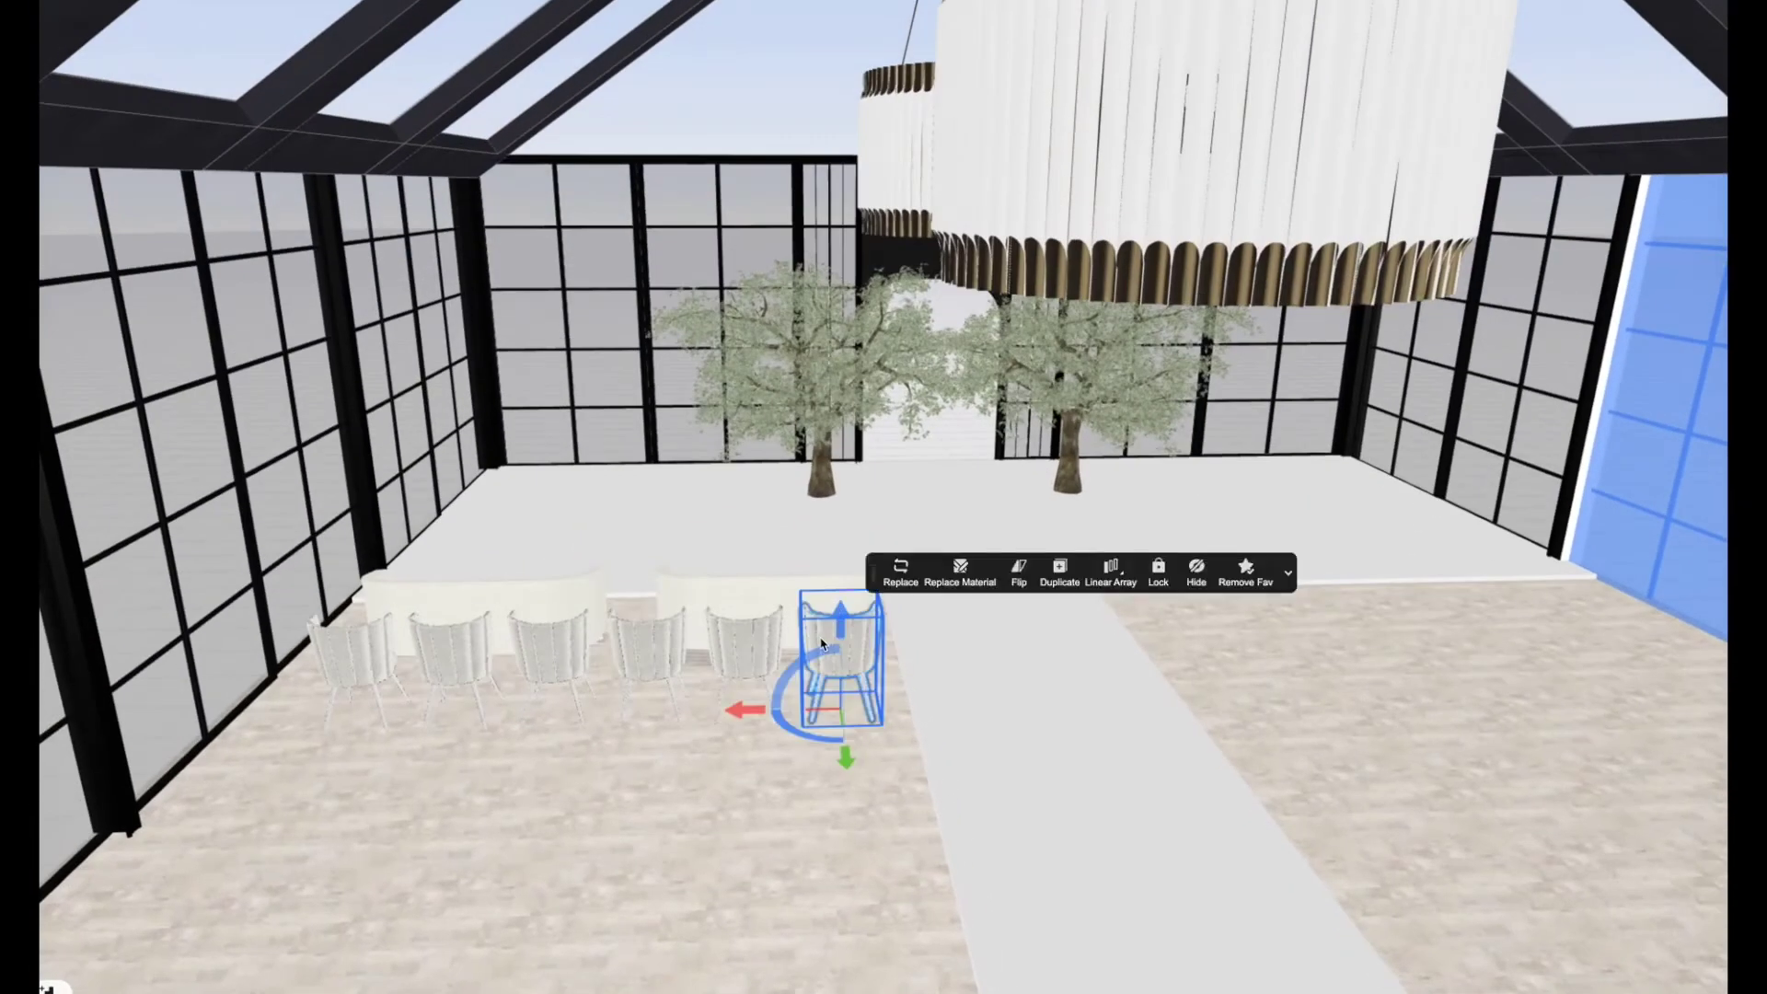
left_click(742, 647, "shift")
left_click(649, 656, "shift")
left_click(551, 656, "shift")
left_click(453, 658, "shift")
left_click(381, 663, "shift")
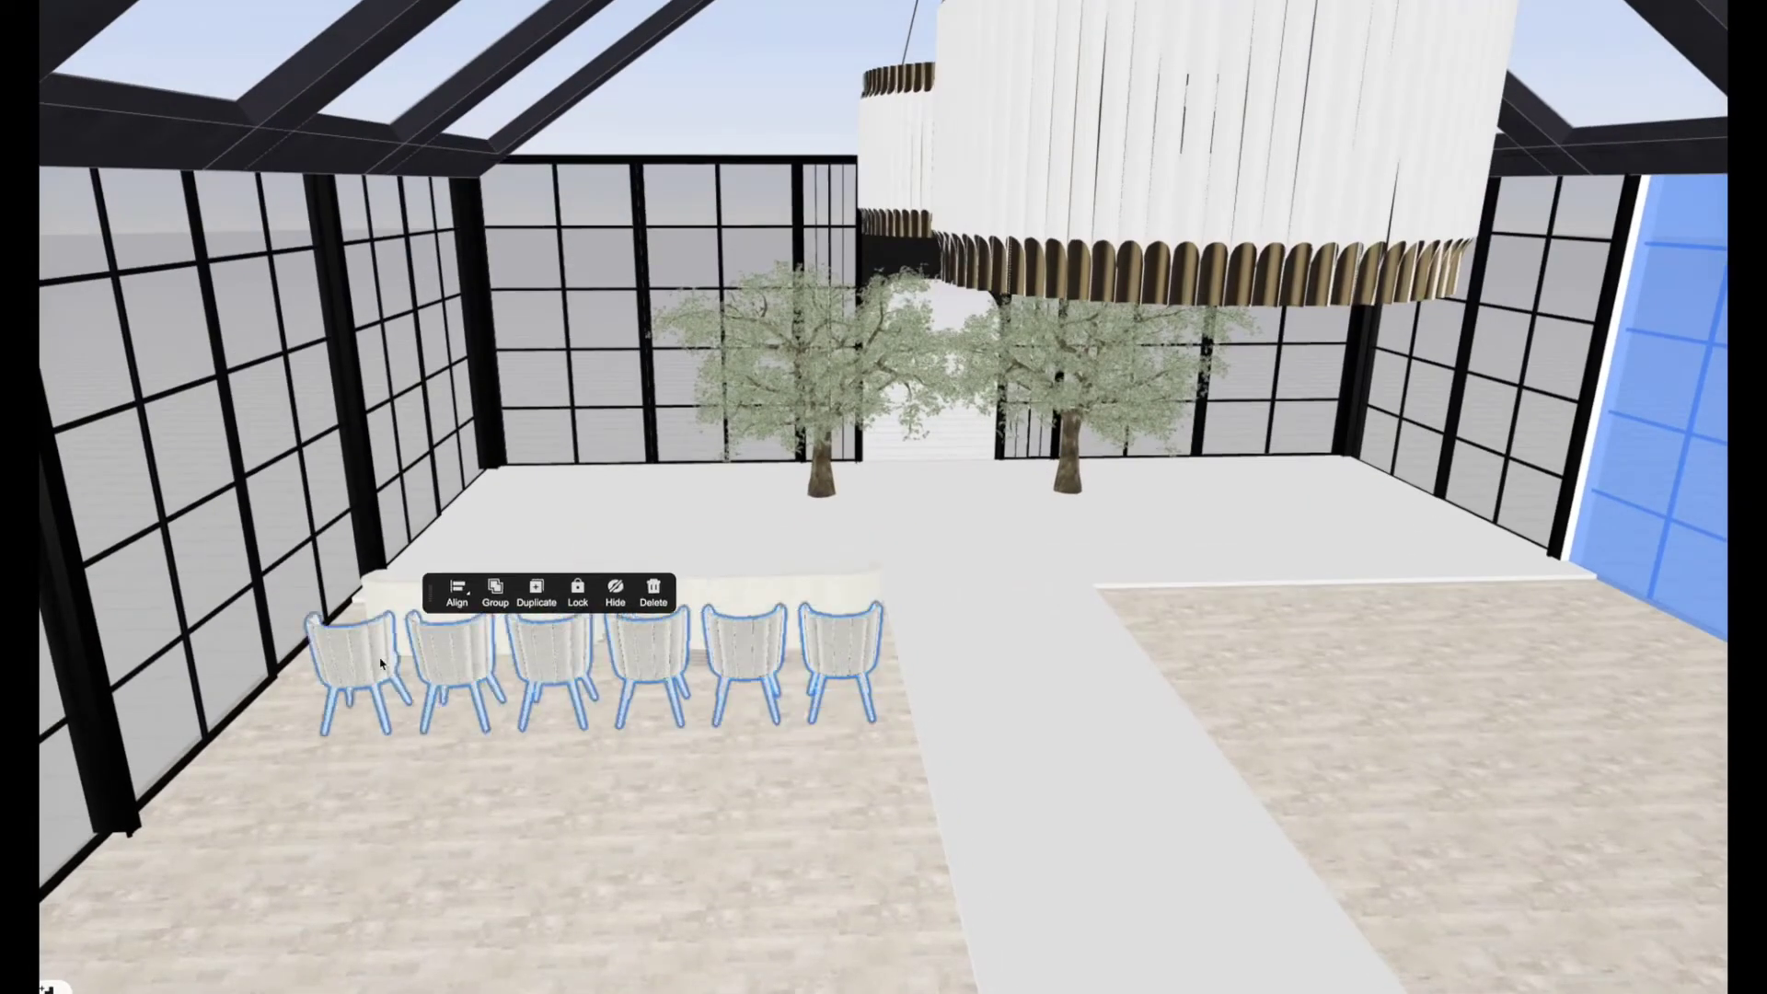
left_click(502, 596)
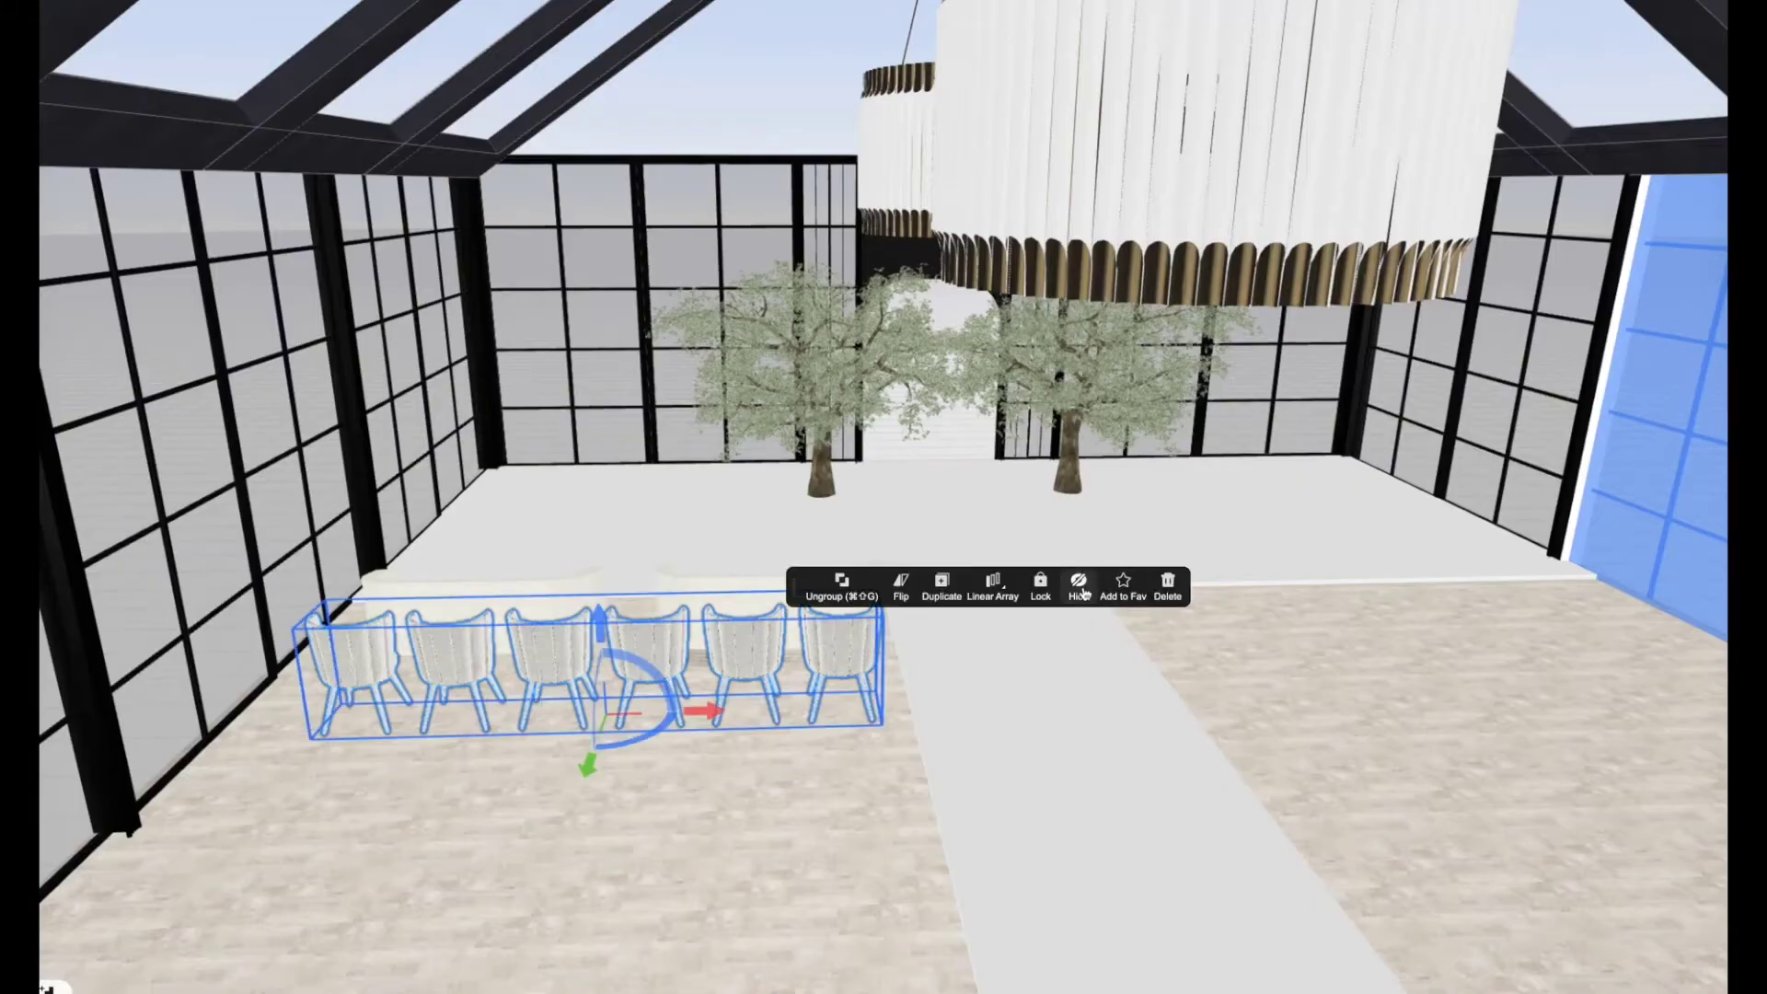
left_click(982, 597)
left_click(976, 635)
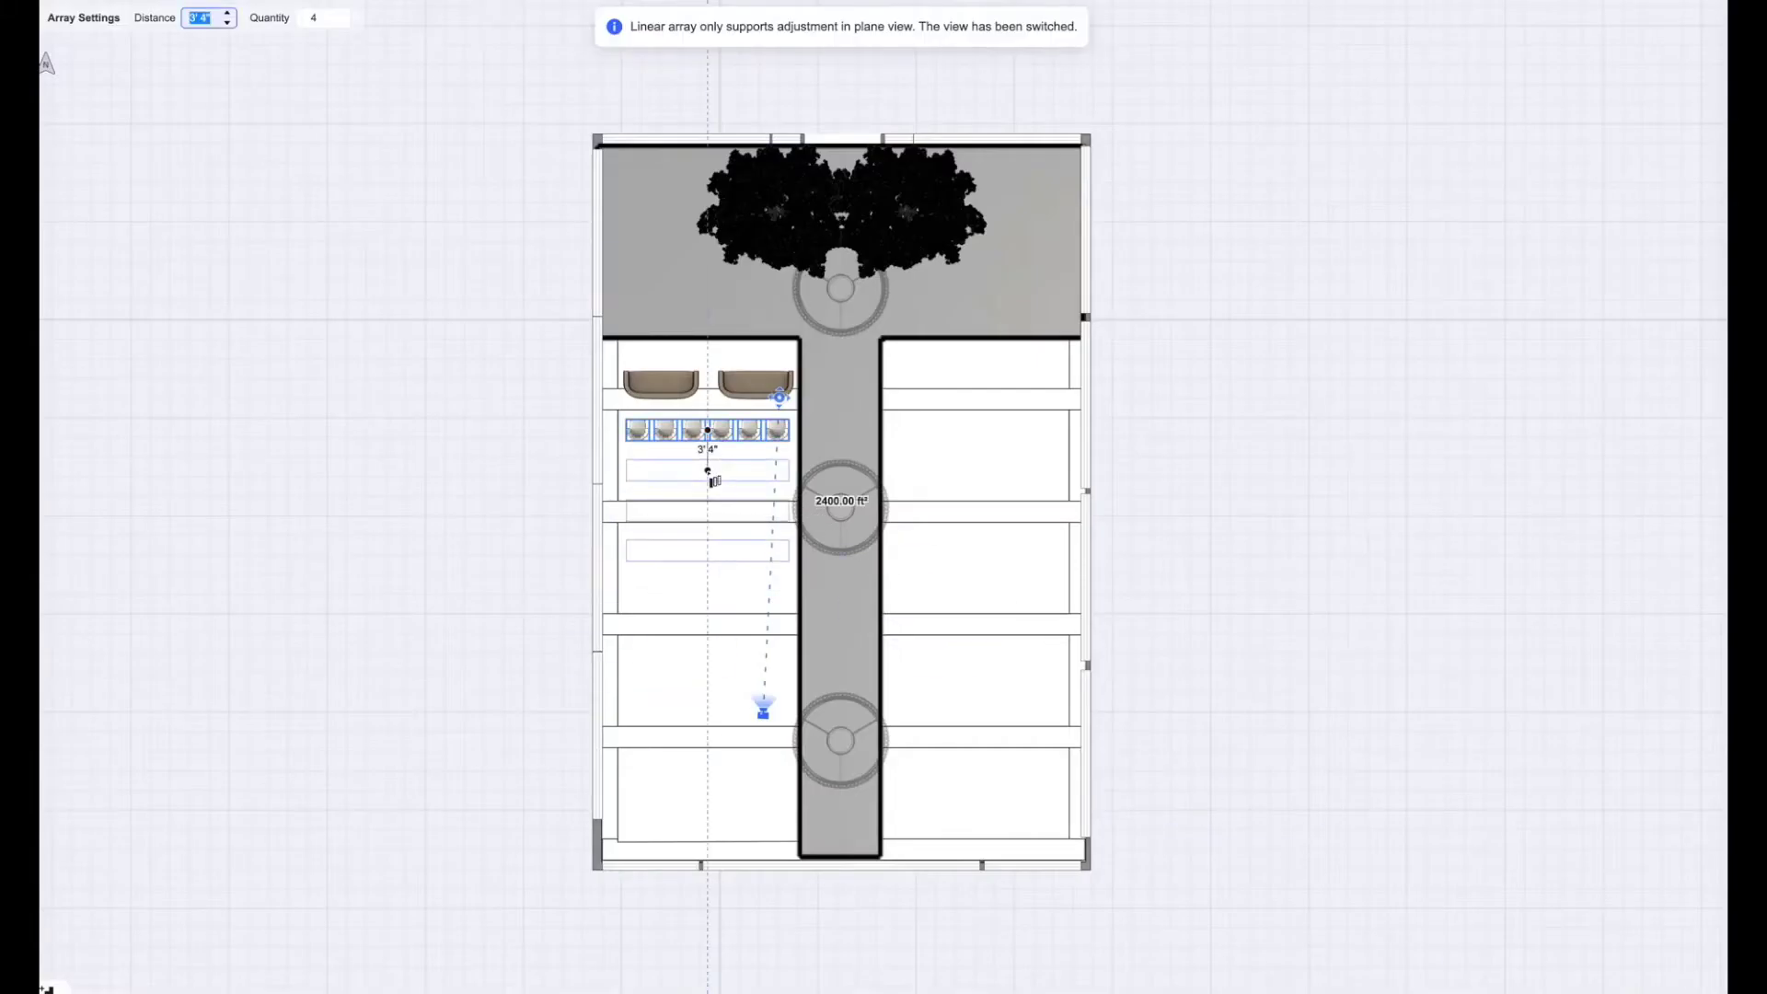
left_click_drag(710, 473, 710, 479)
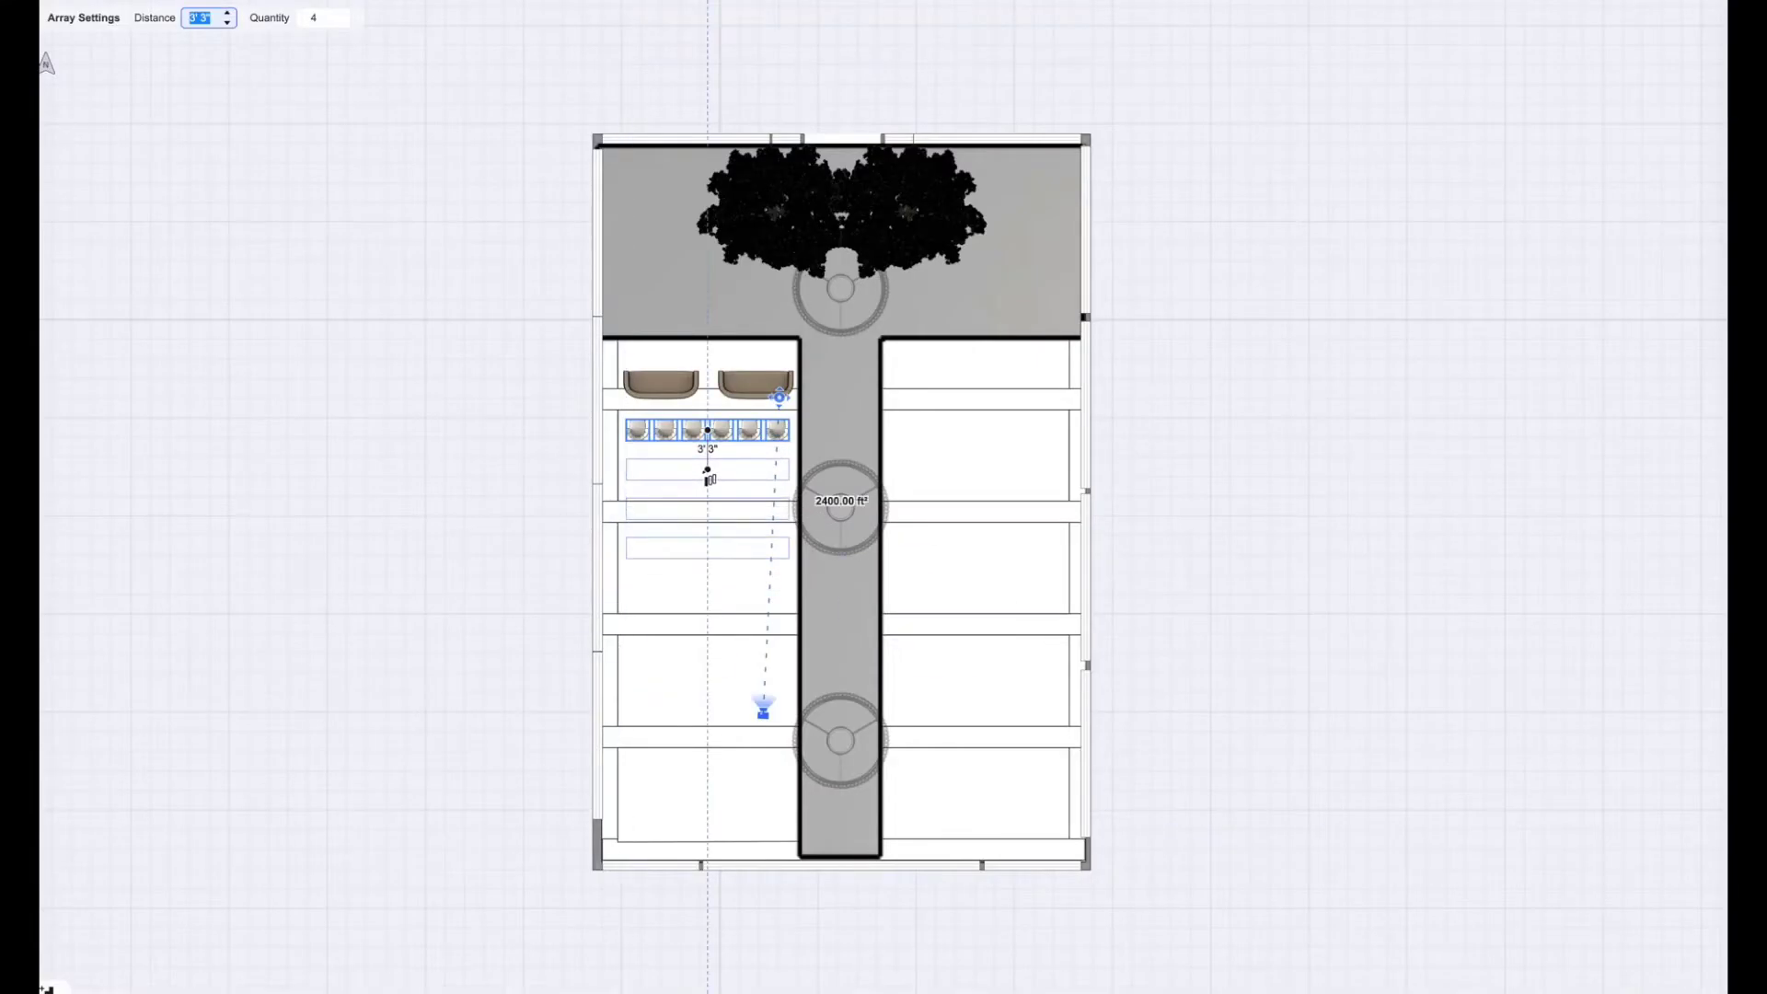
key("Tab")
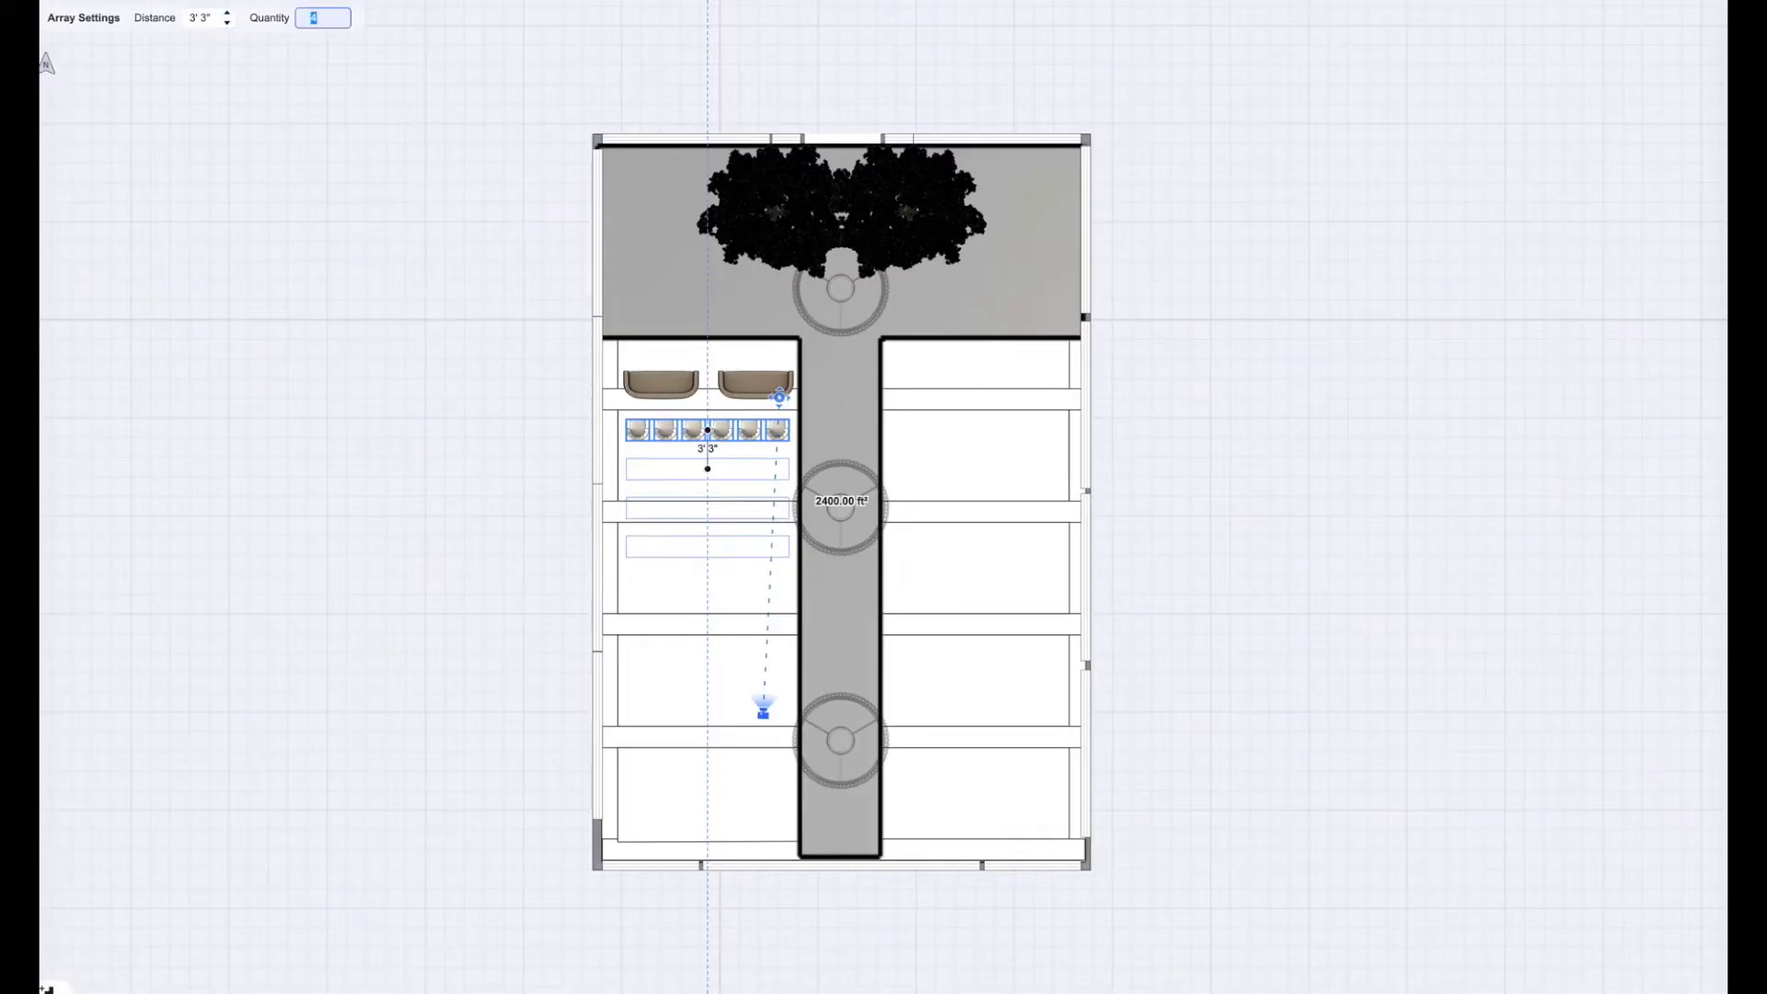
type("8")
key("shift+Tab")
key("Tab")
type("10")
key("shift+Tab")
key("Tab")
type("11")
key("shift+Tab")
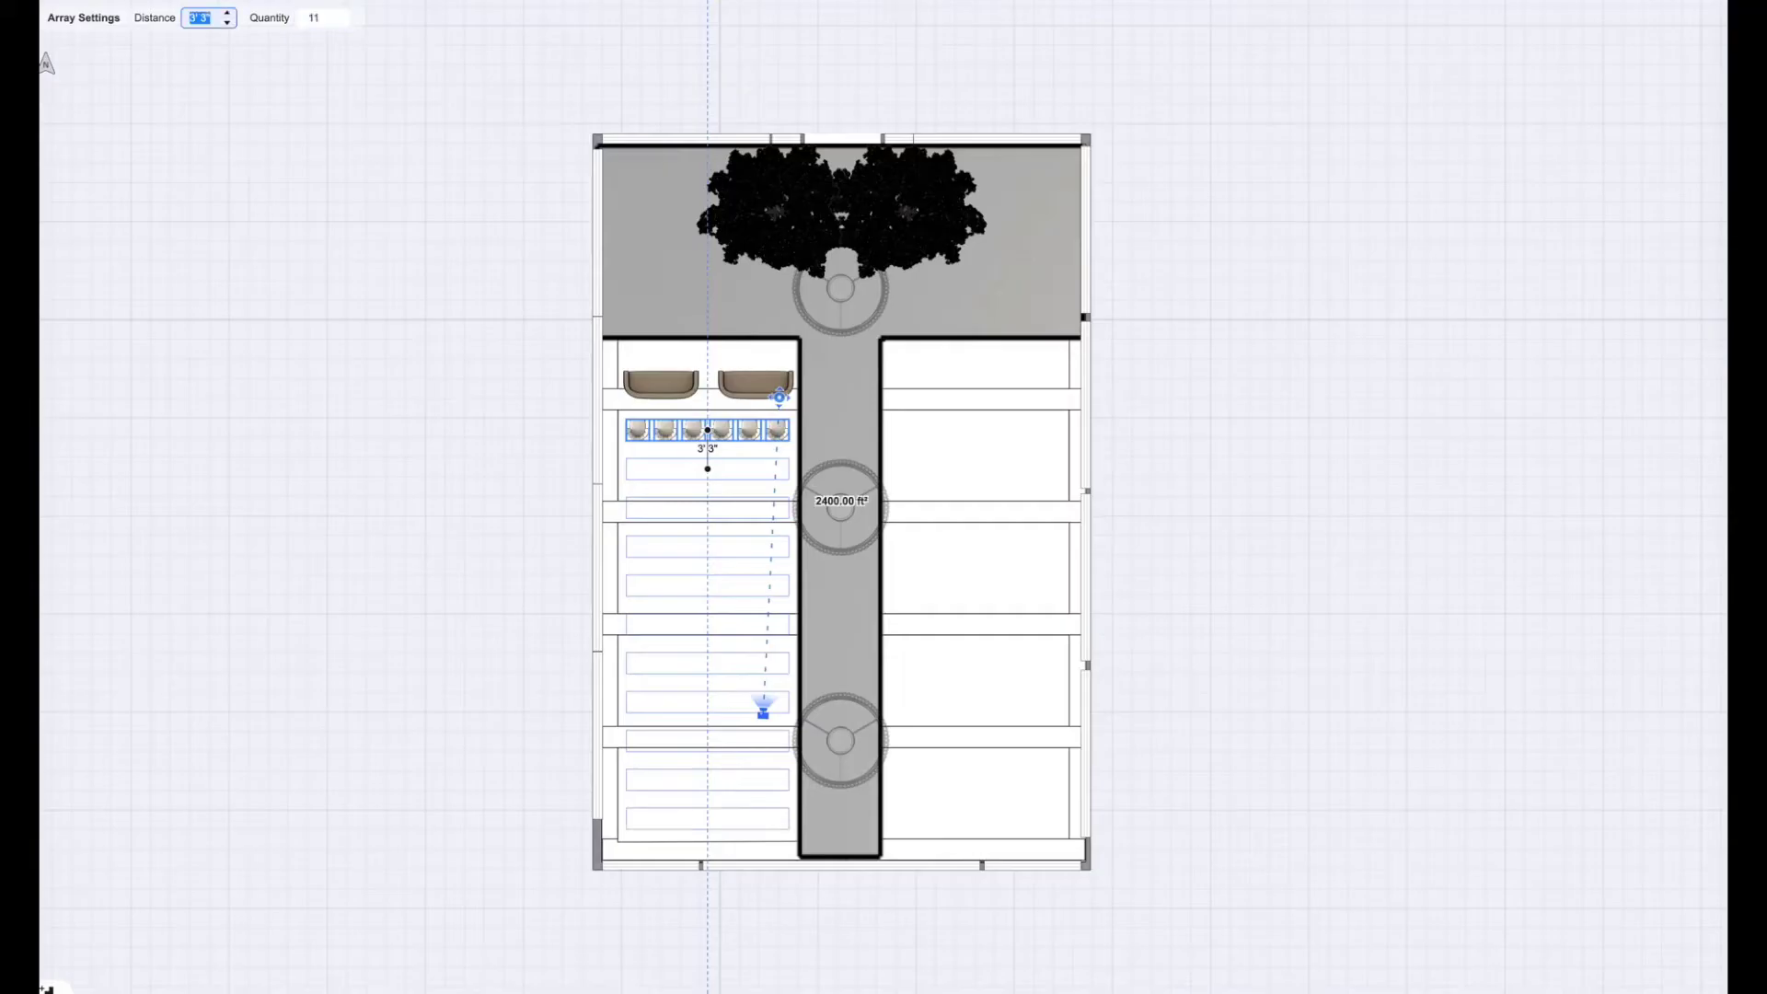
key("Escape")
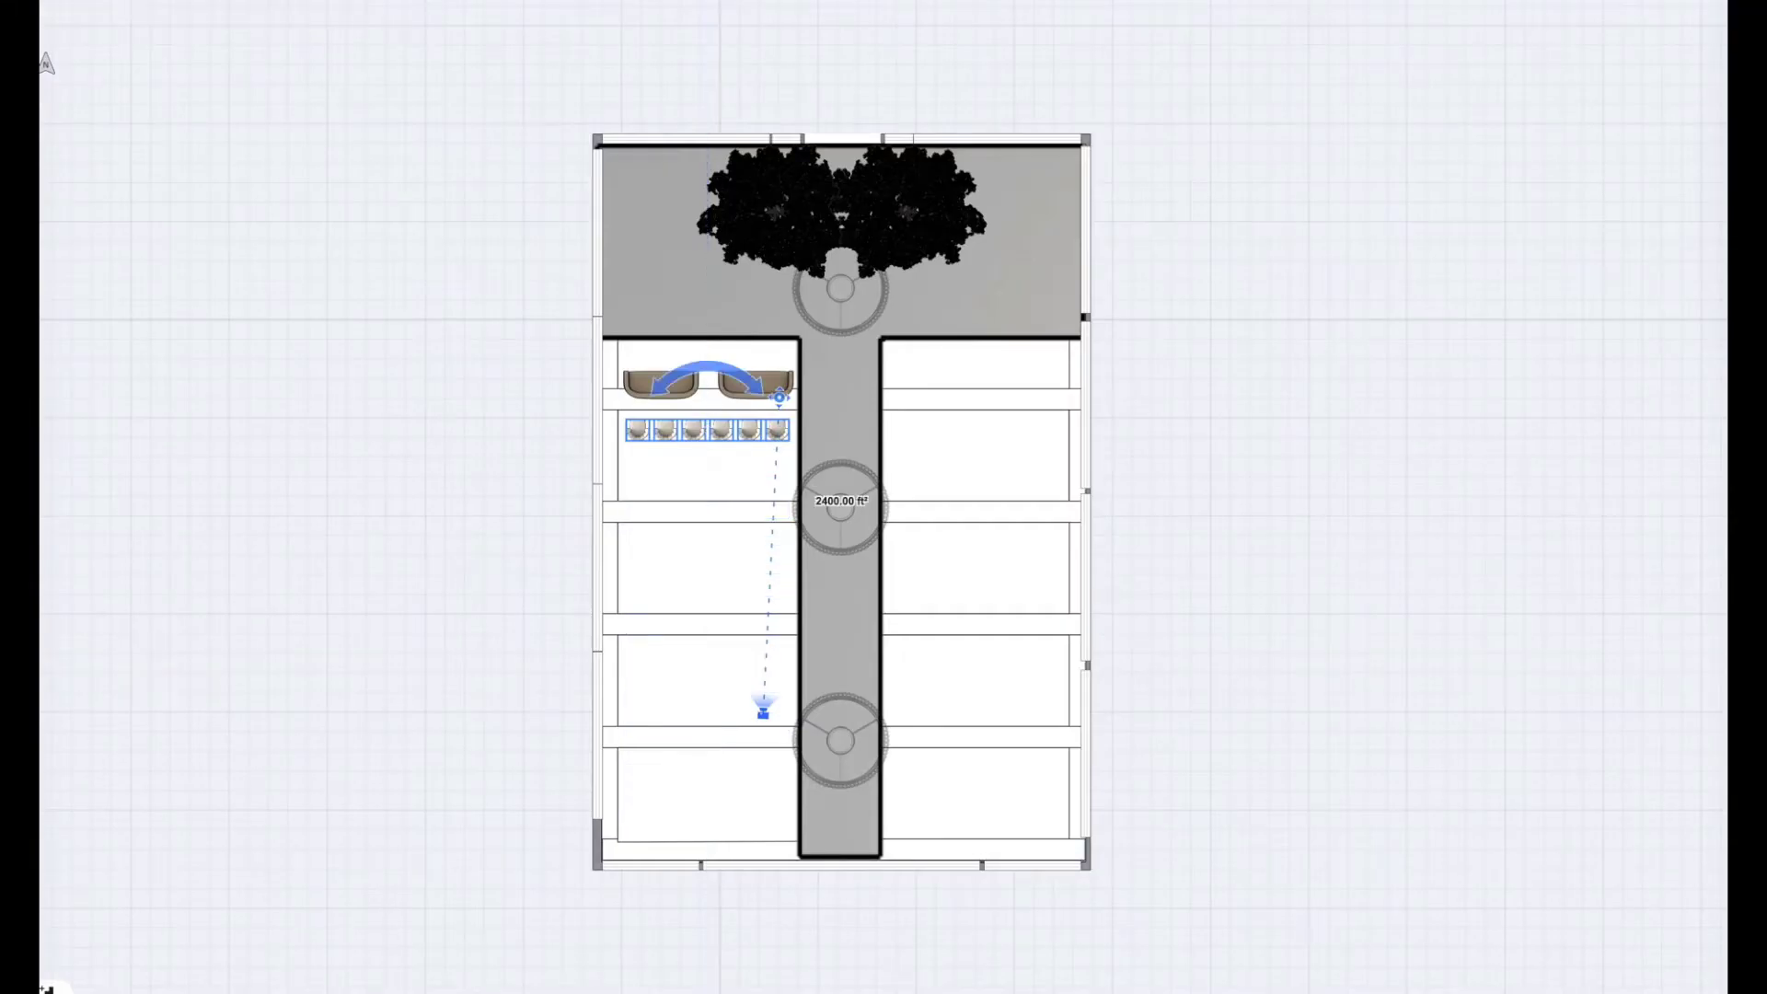
Create a linear array of the grouped chair row with distance 3'5" and quantity 11, extending away from the stage along the walkway.
left_click(758, 435)
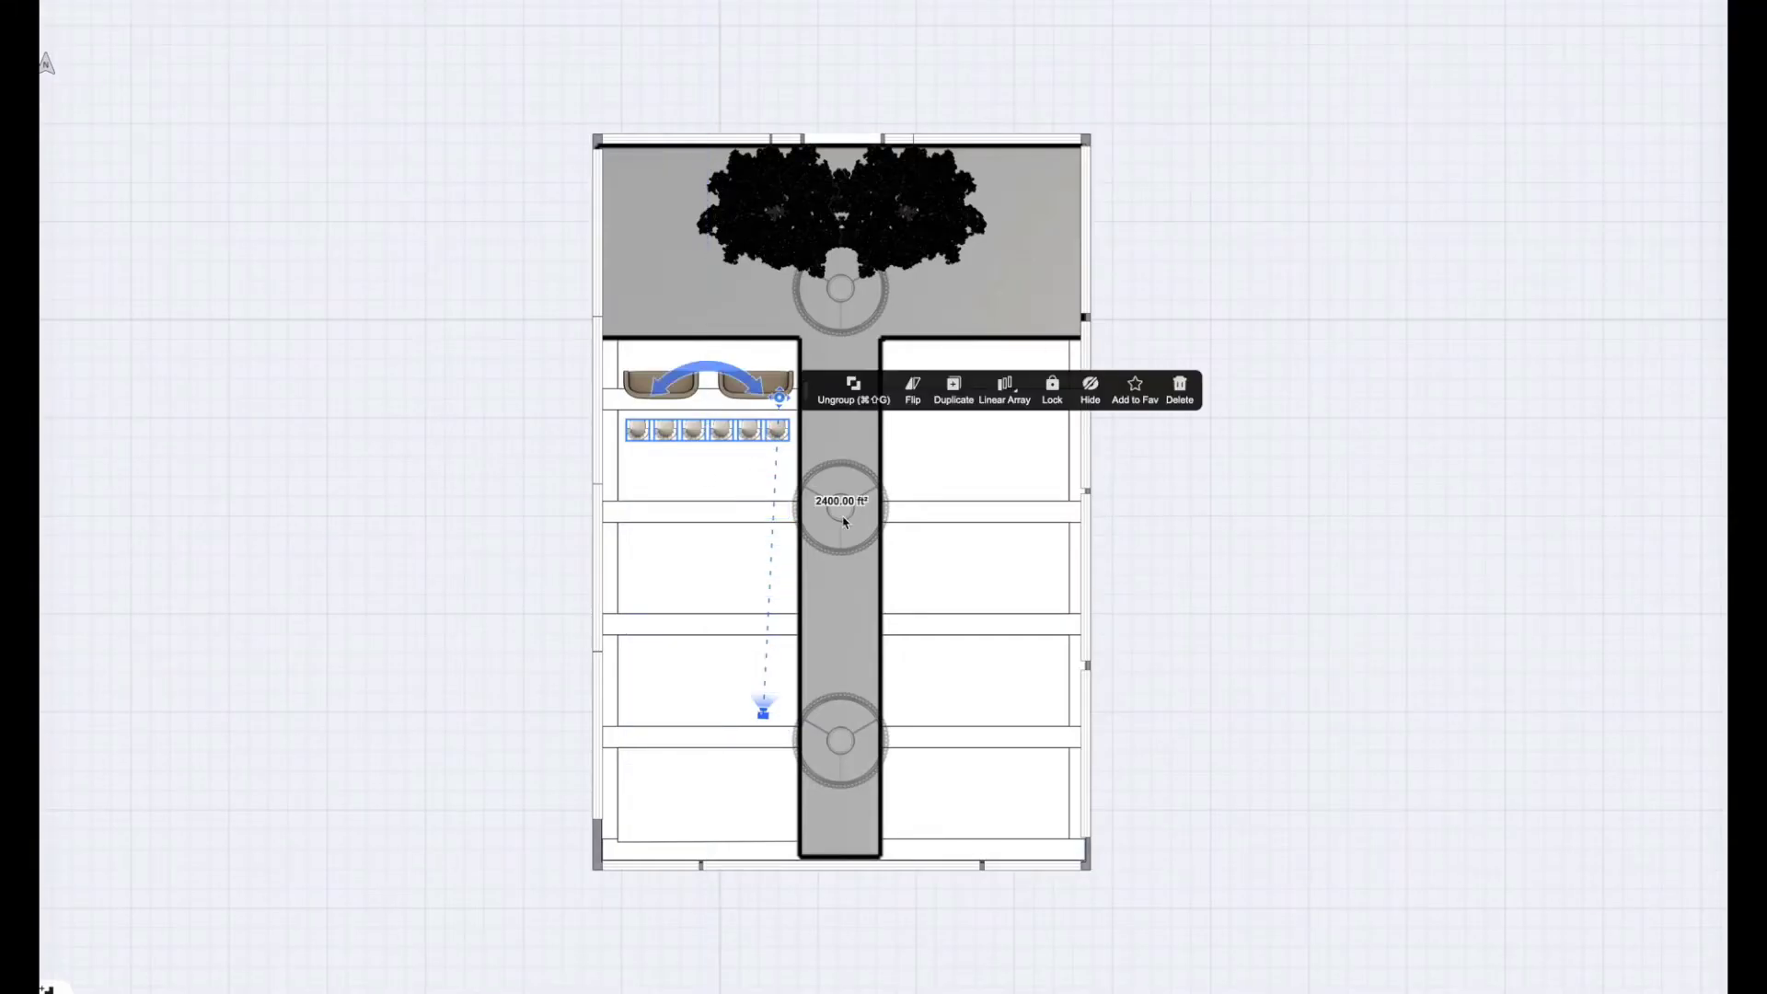
left_click(1004, 387)
left_click(1005, 426)
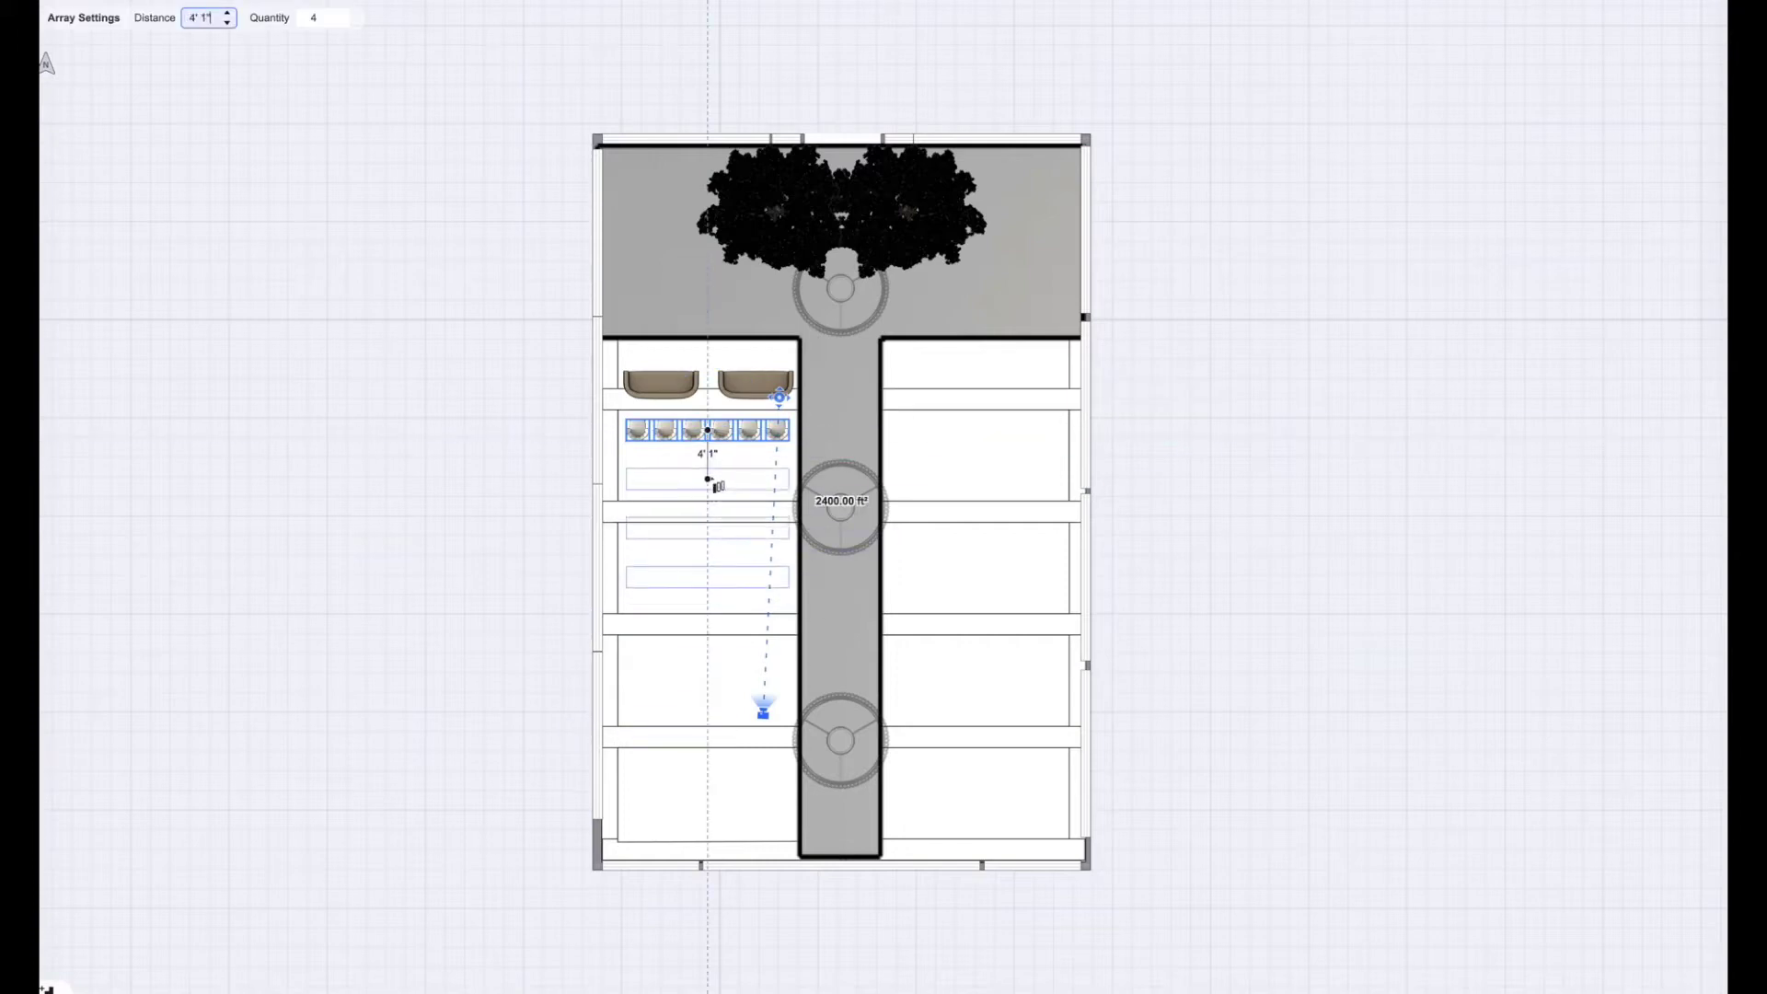
key("Tab")
key("Tab")
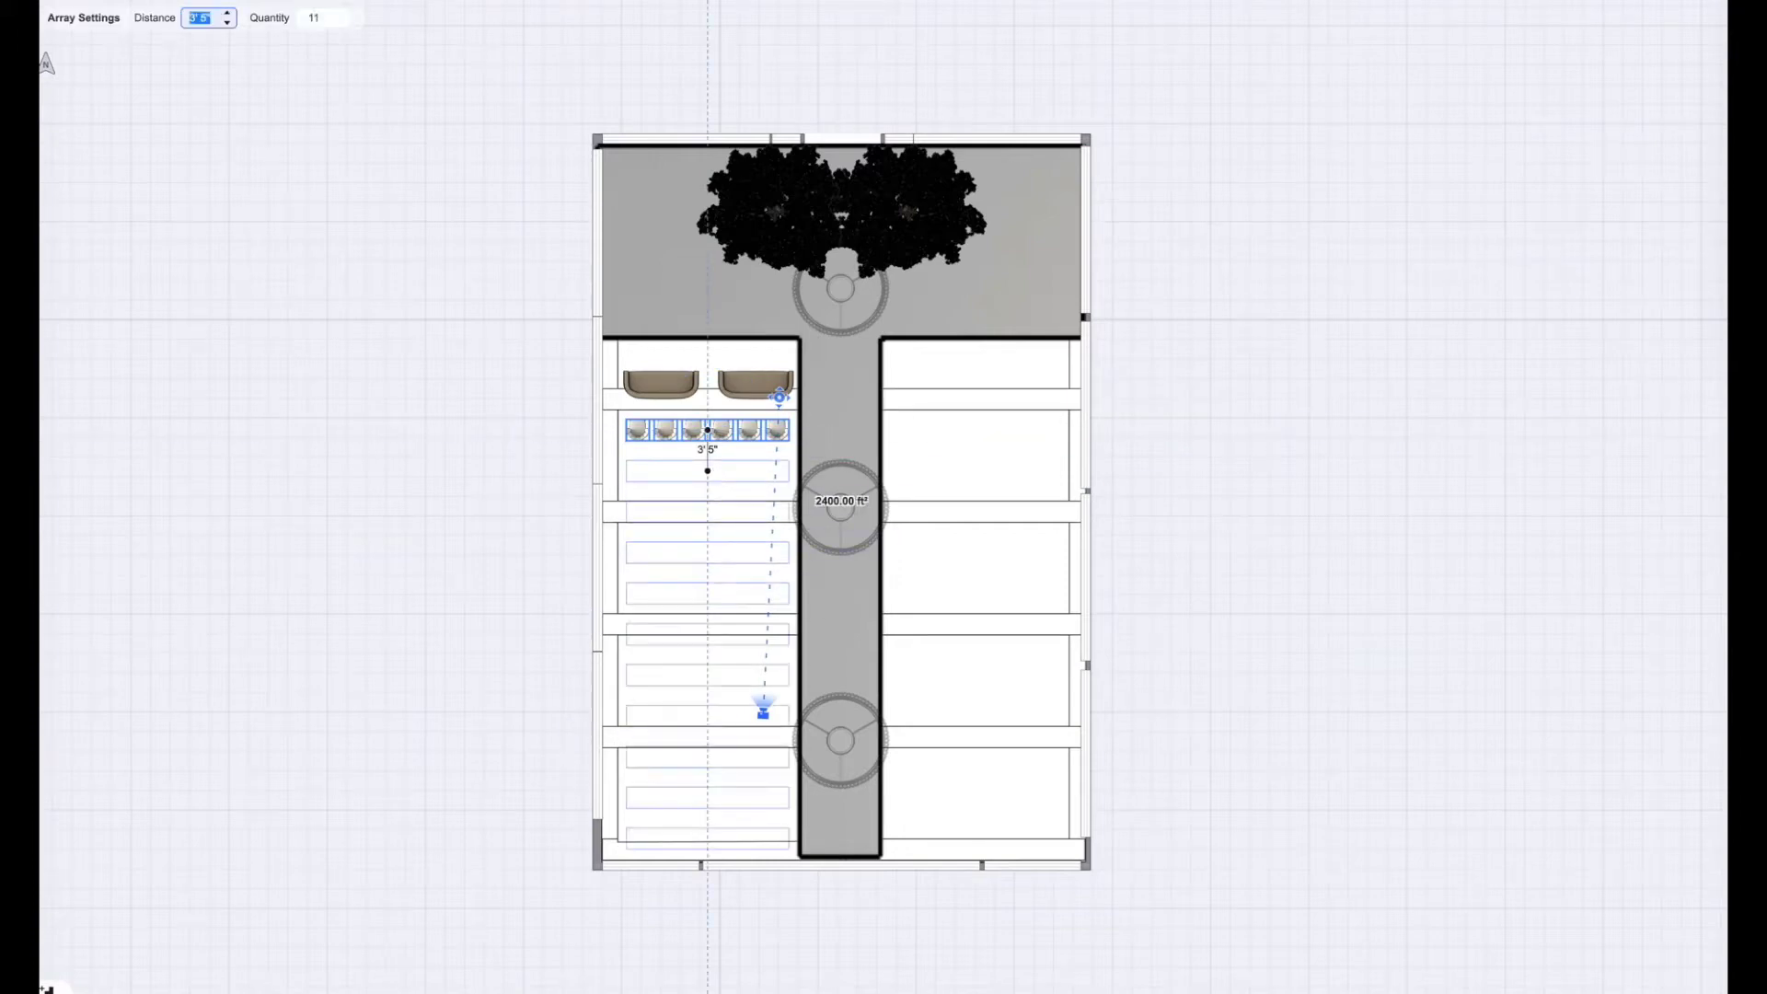
key("Return")
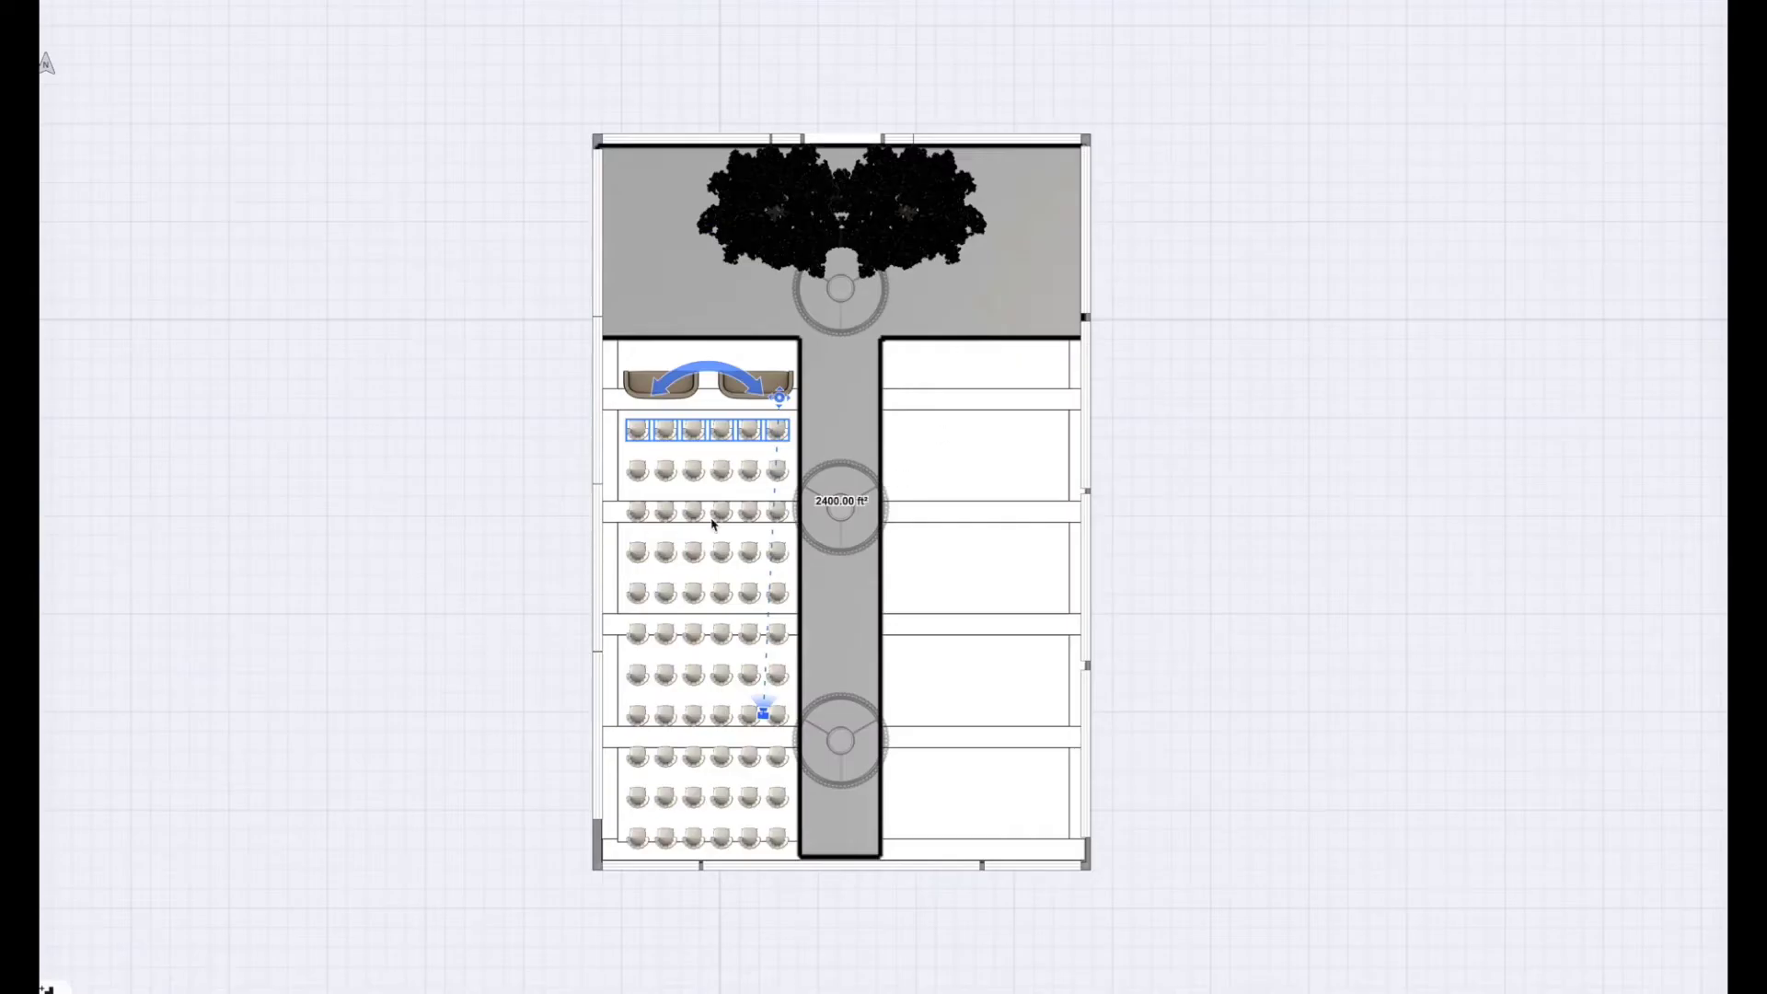
Group the front sofa pair and all eleven chair rows into one seating block.
left_click(681, 392, "shift")
left_click(665, 474, "shift")
left_click(663, 515, "shift")
left_click(660, 559, "shift")
left_click(665, 596, "shift")
left_click(664, 635, "shift")
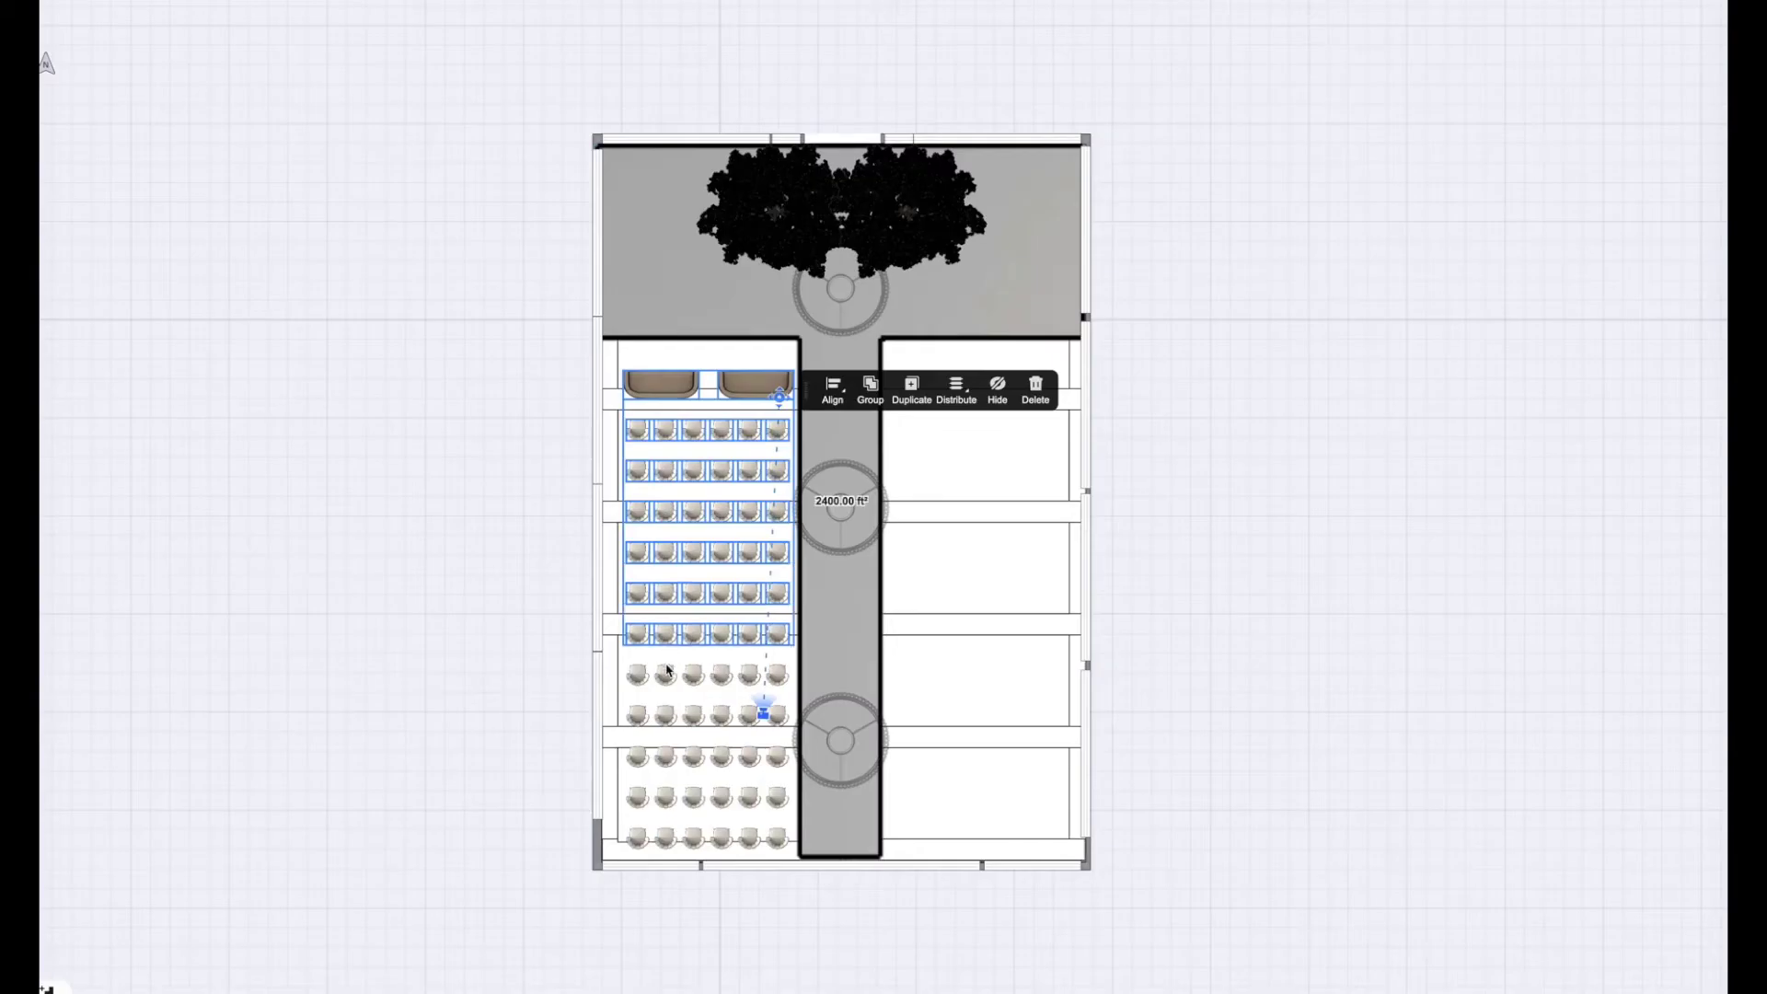
left_click(664, 675, "shift")
left_click(663, 716, "shift")
left_click(664, 756, "shift")
left_click(671, 797, "shift")
left_click(666, 838, "shift")
left_click(932, 393)
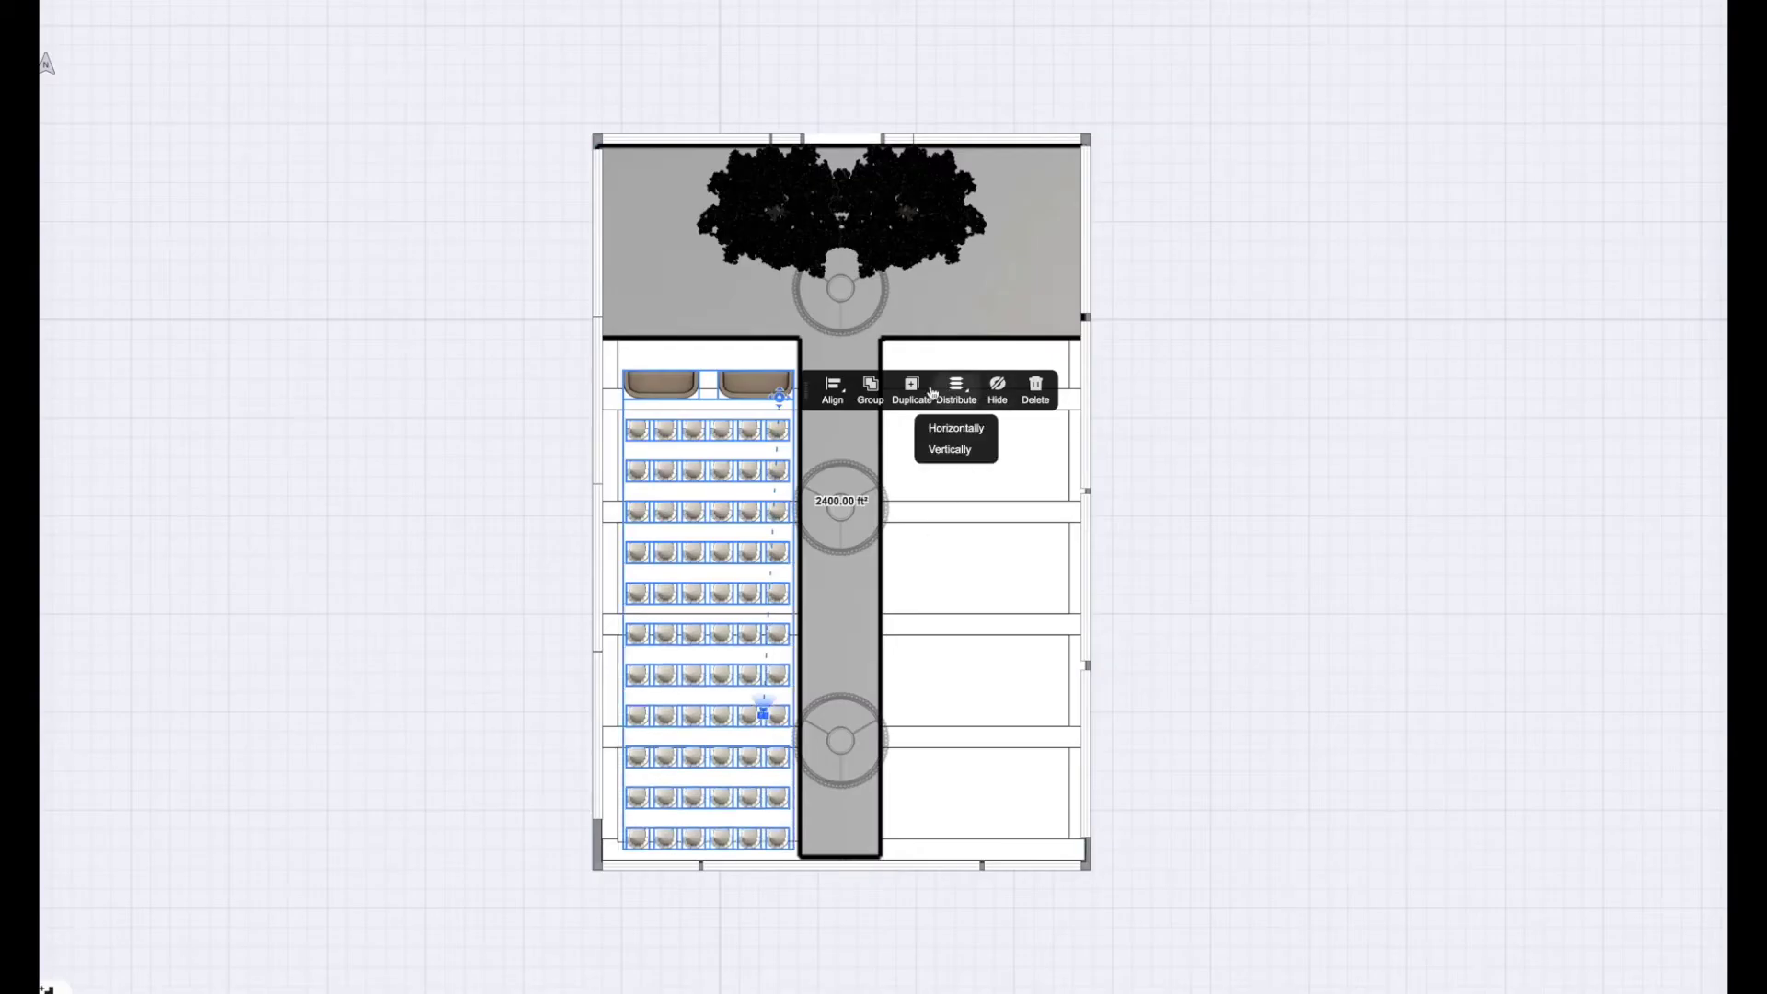
left_click(869, 391)
Create a linear array of the seating block with quantity 2, placing the copy across the walkway.
left_click(1010, 340)
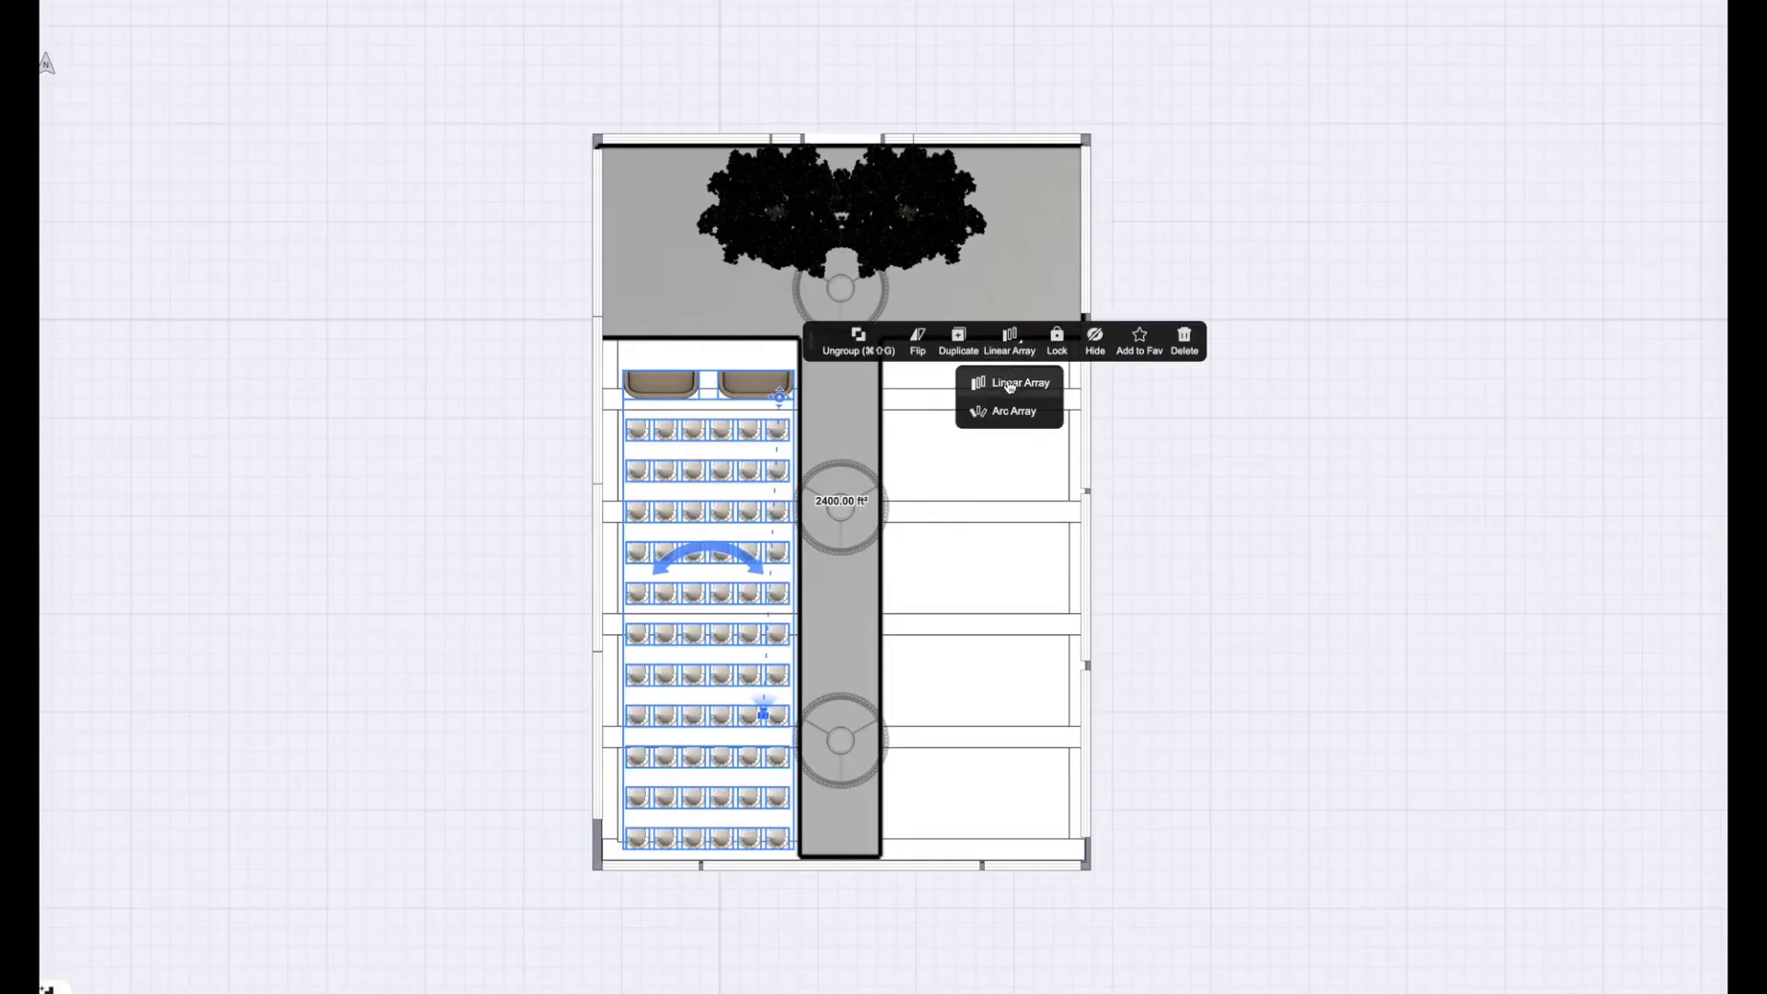
left_click(1017, 382)
key("Tab")
type("2")
key("Tab")
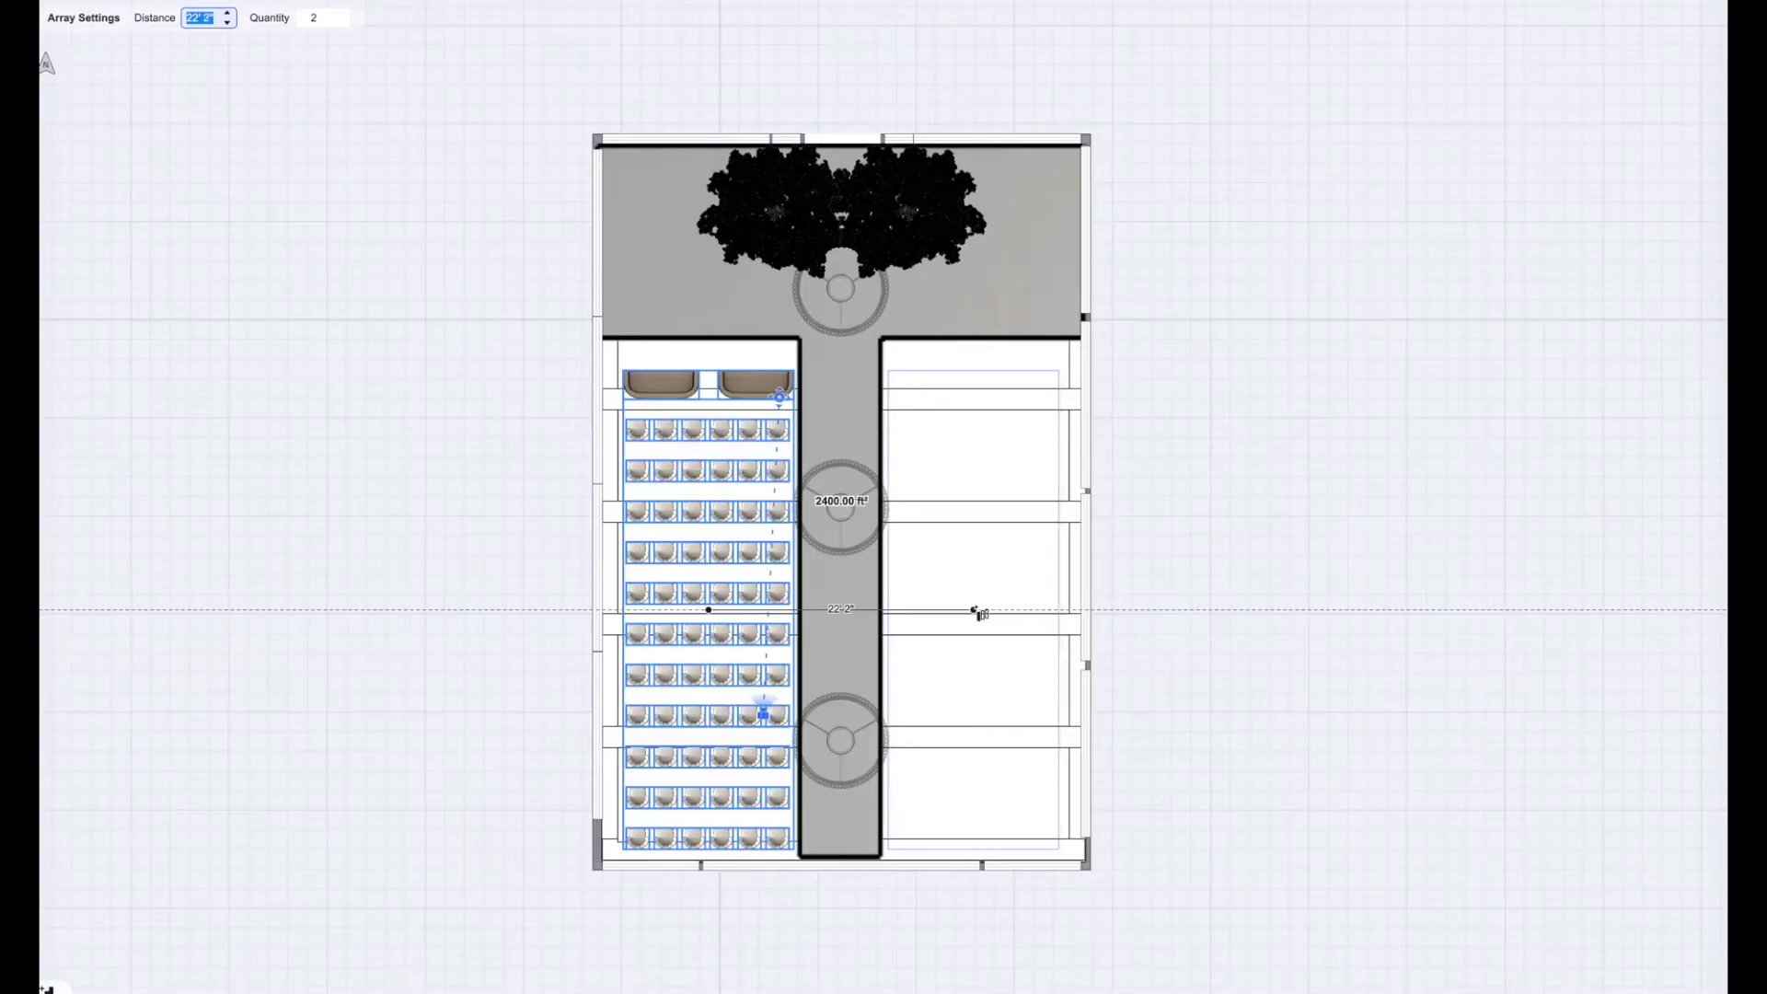
key("Return")
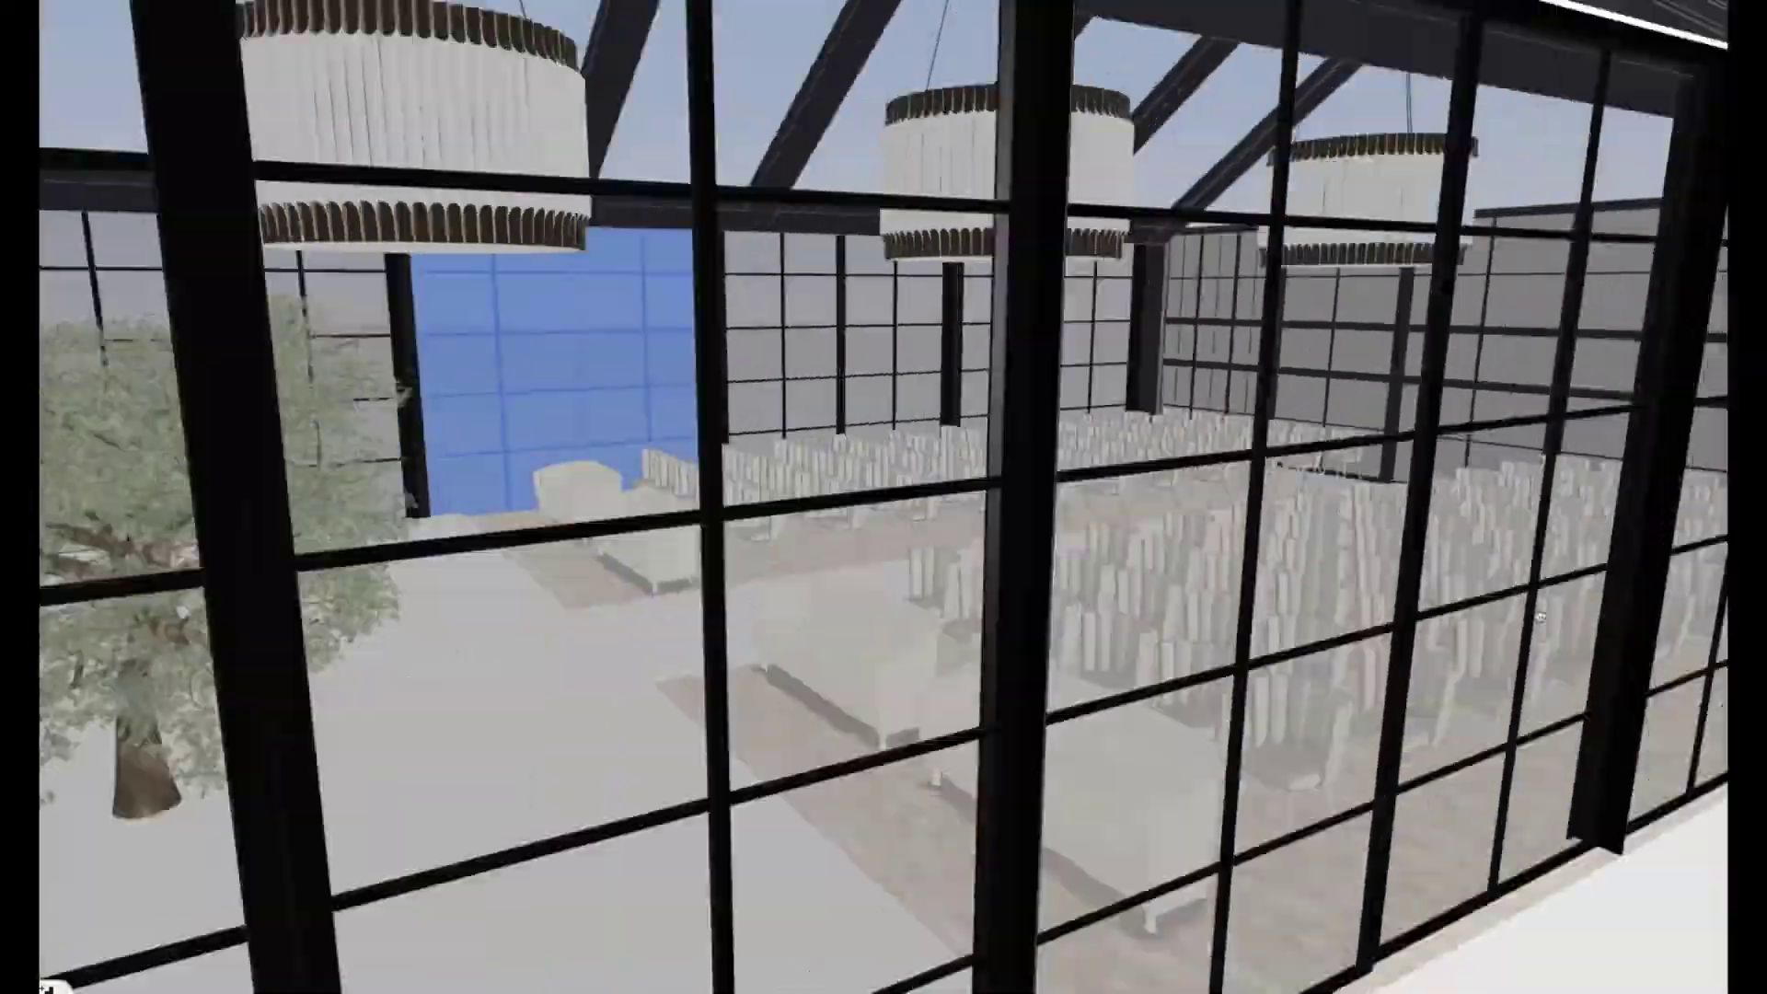
Place a ribbed cylindrical pedestal on the walkway, shorten it and move it beside the end of the front sofa.
left_click_drag(1540, 617, 946, 573)
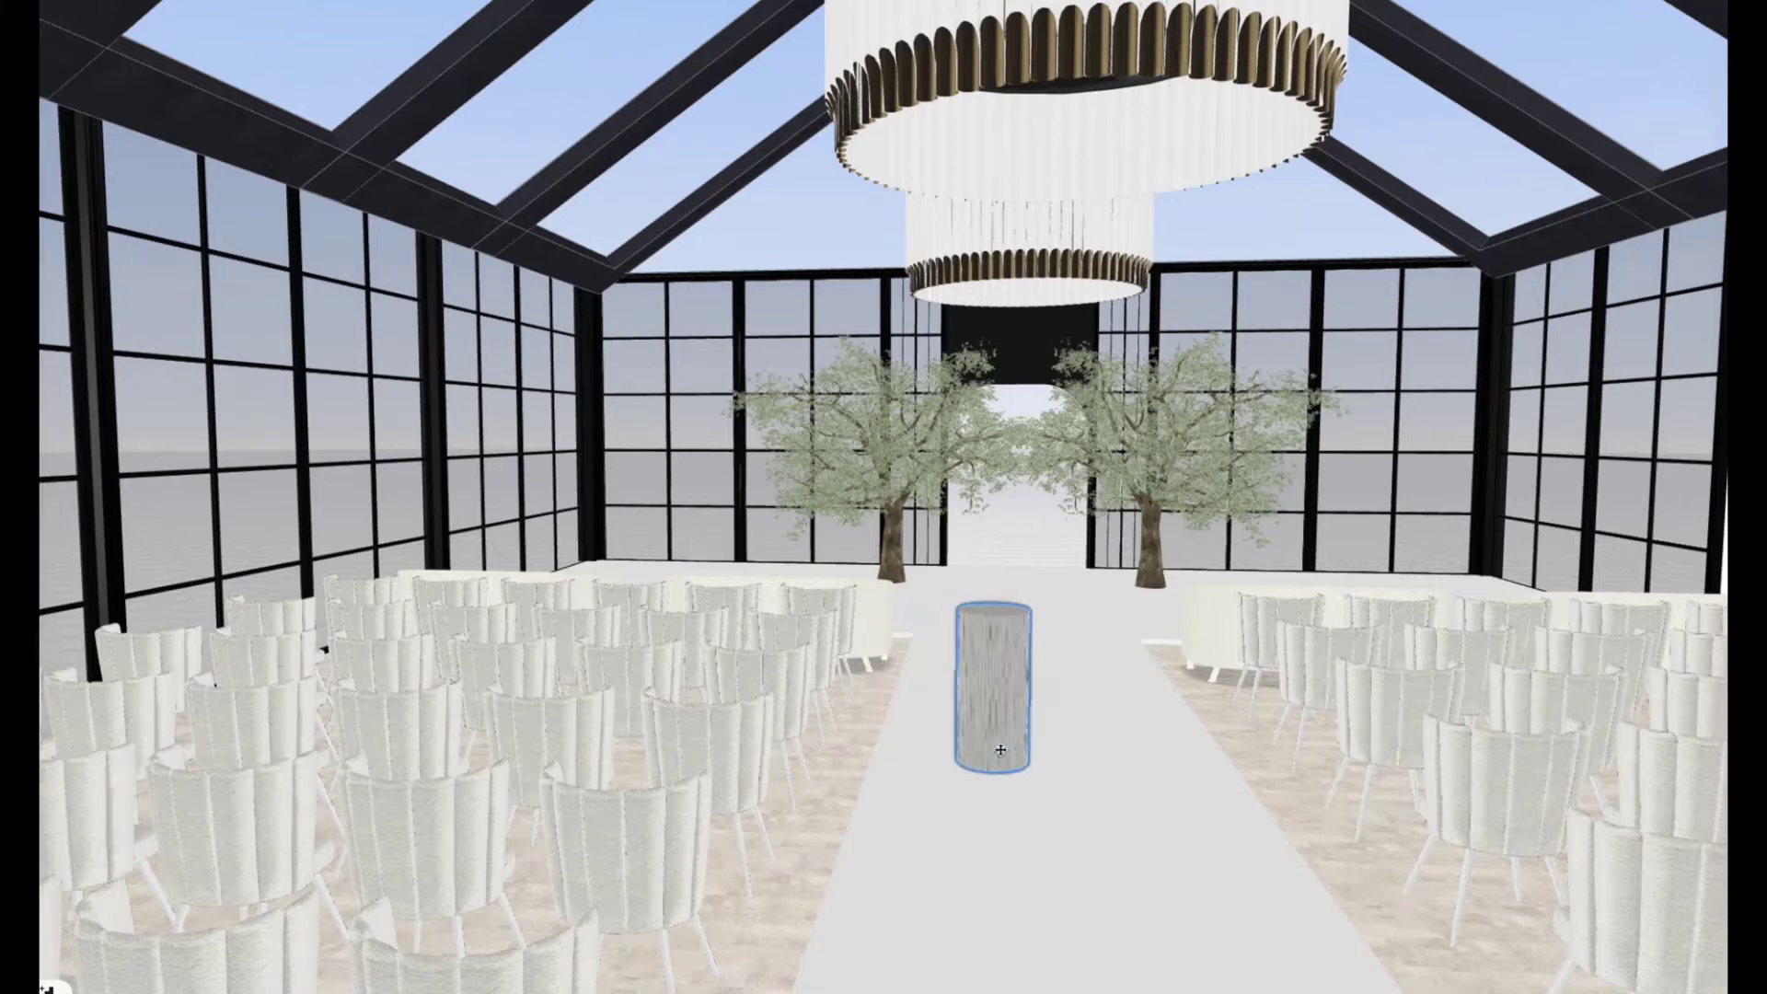
left_click(946, 585)
left_click_drag(1058, 599, 982, 600)
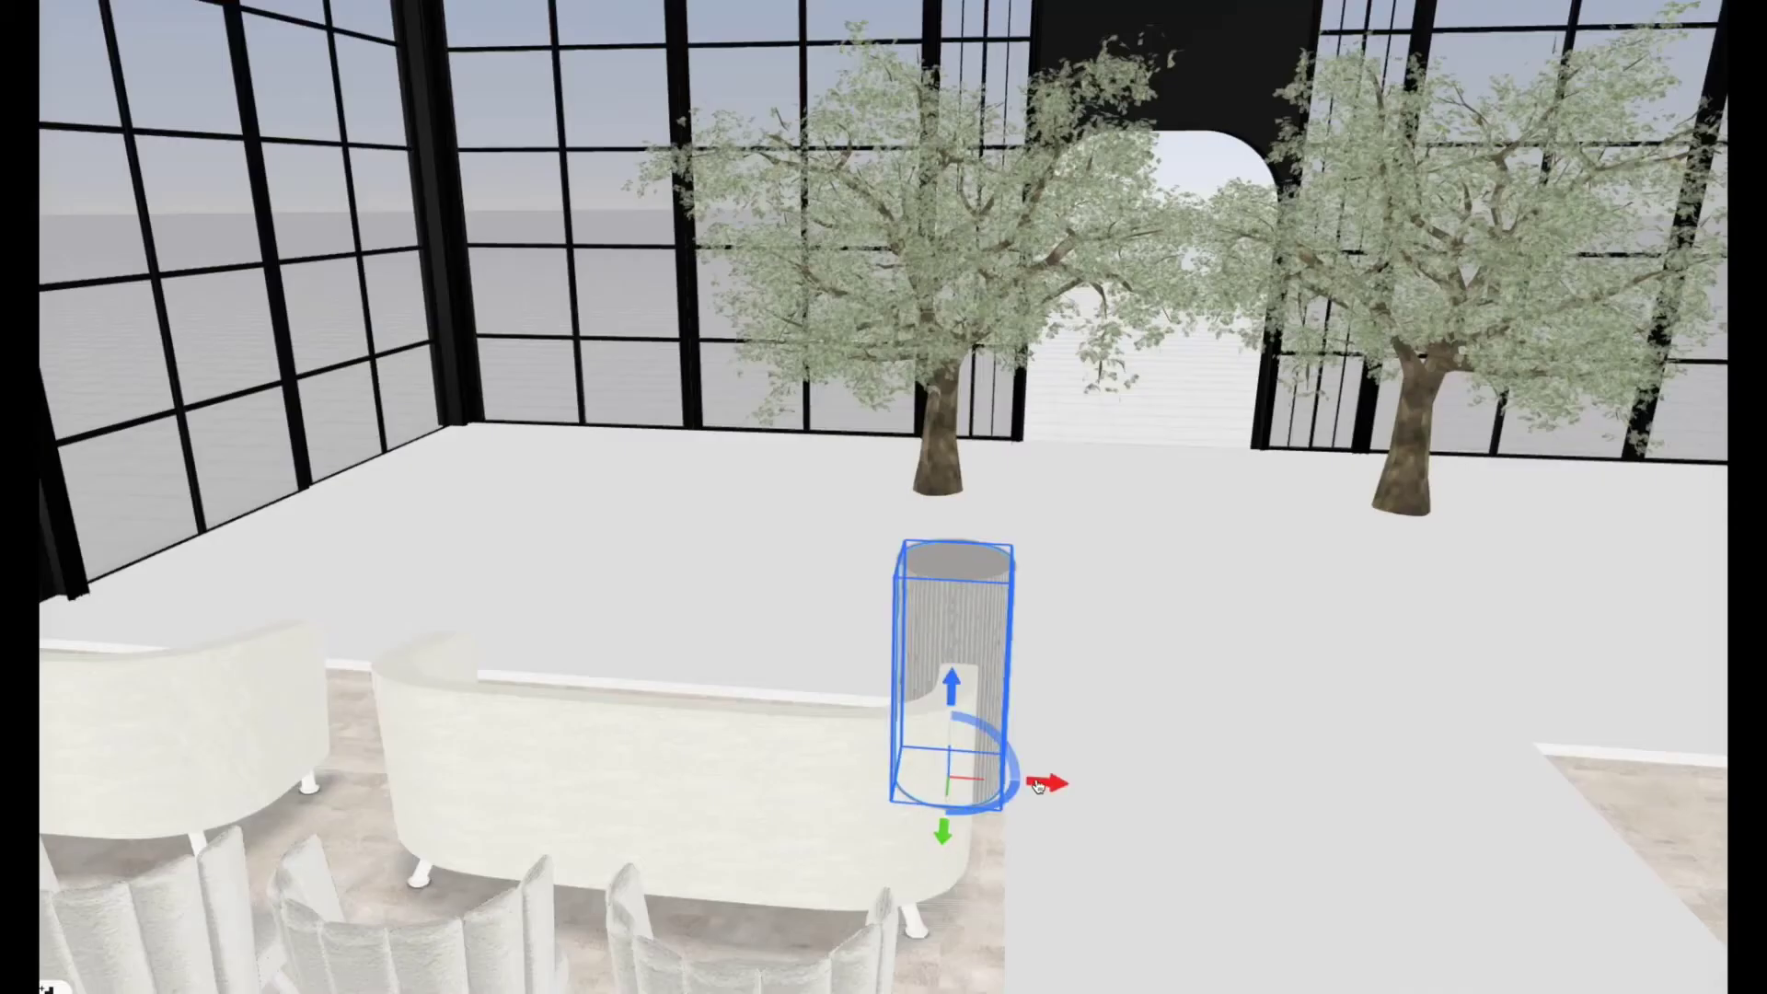
left_click_drag(1040, 774, 1120, 780)
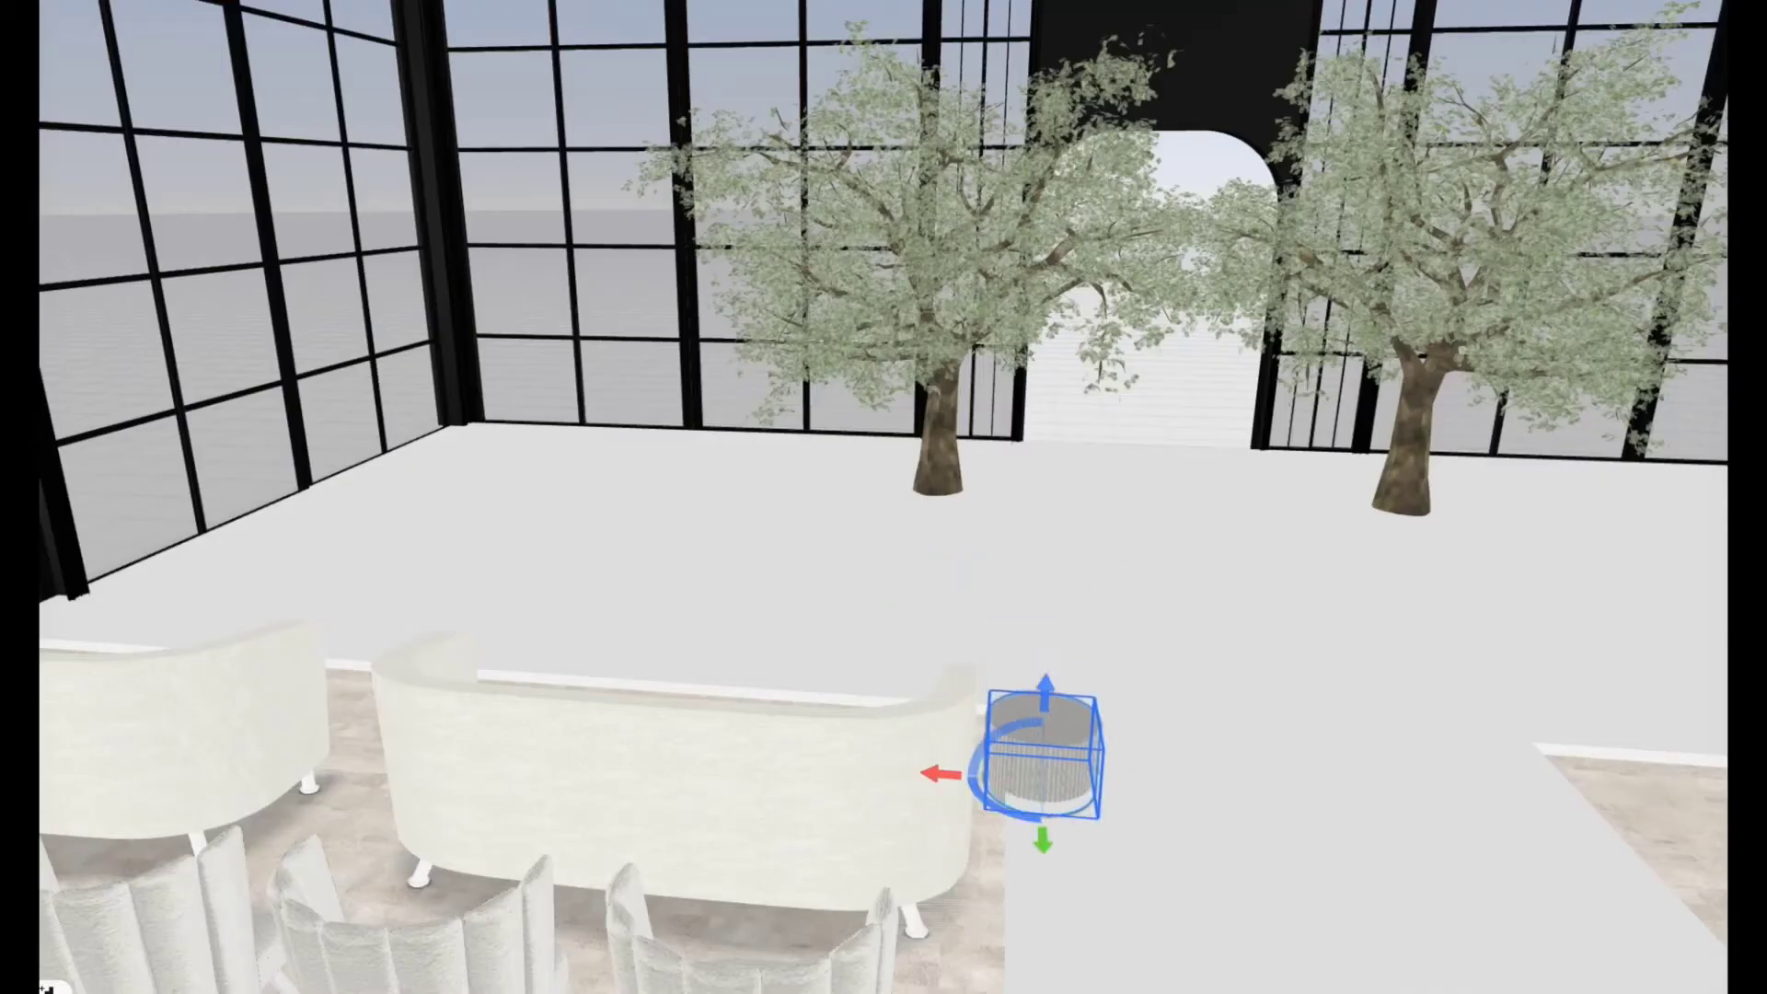
Copy the platform's white finish onto the cylindrical pedestal with the Material Brush.
left_click_drag(1385, 760, 1372, 699)
left_click_drag(958, 897, 985, 896)
left_click_drag(1088, 944, 1082, 905)
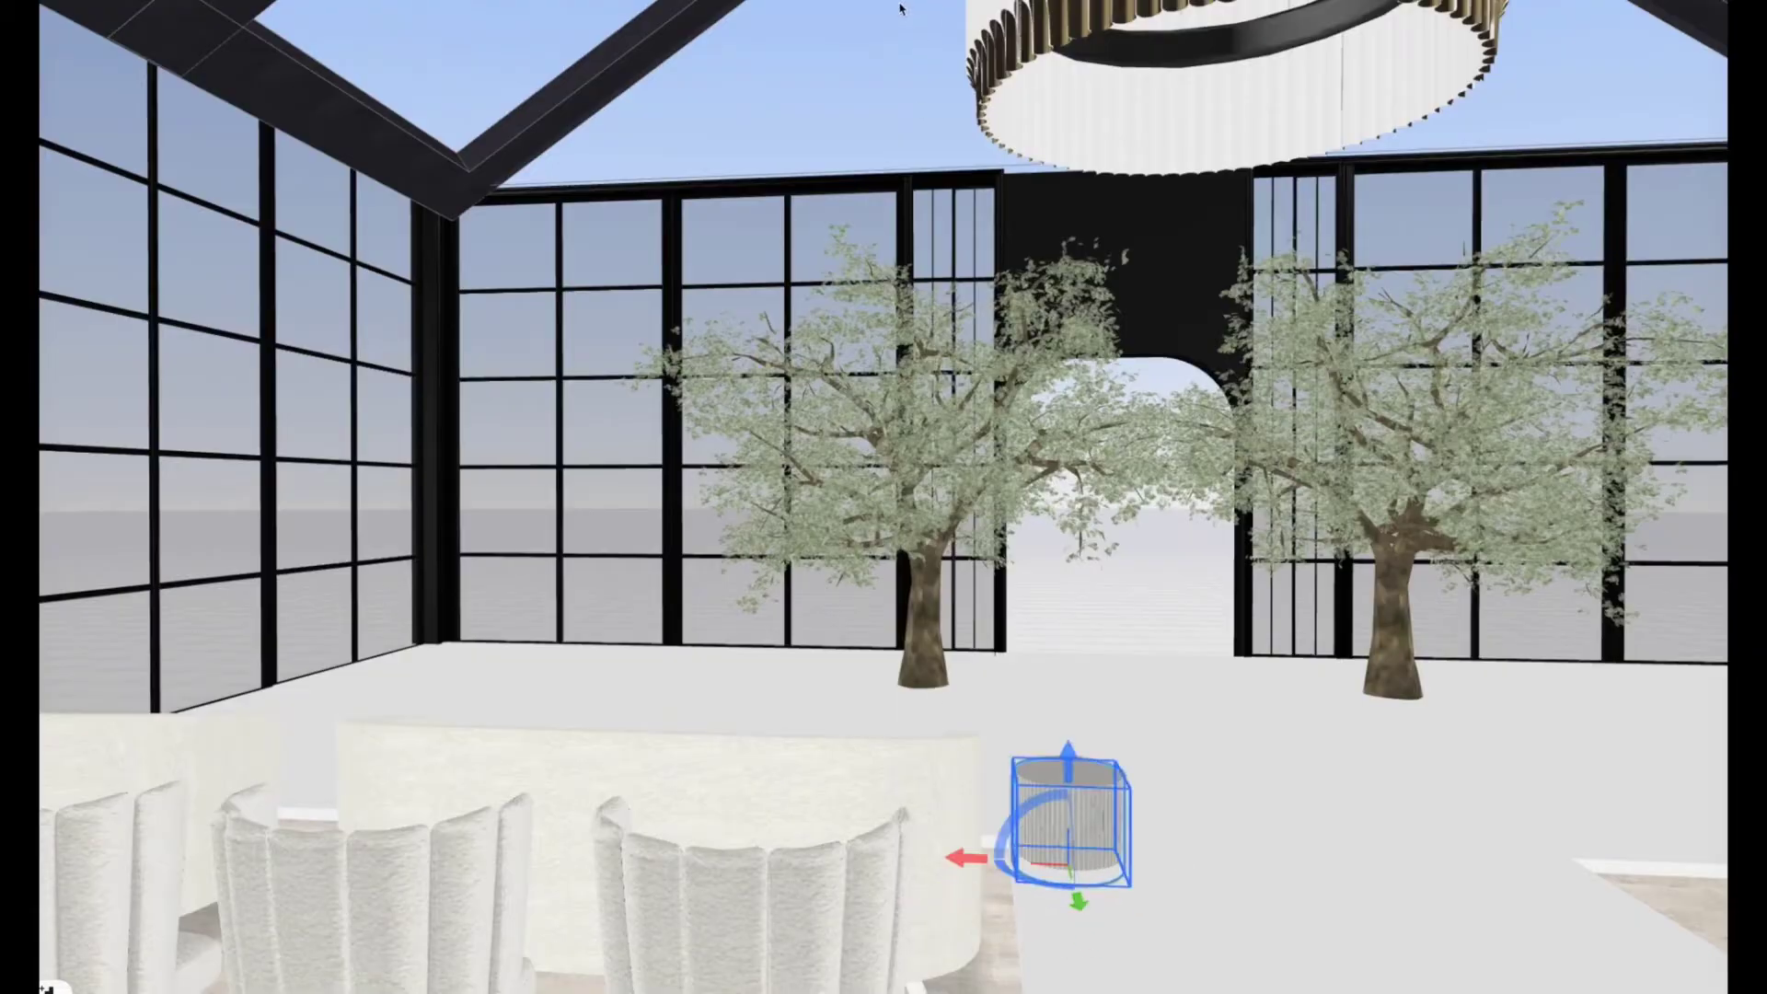
left_click(901, 9)
left_click(893, 20)
left_click(1330, 808)
left_click(1072, 827)
key("Escape")
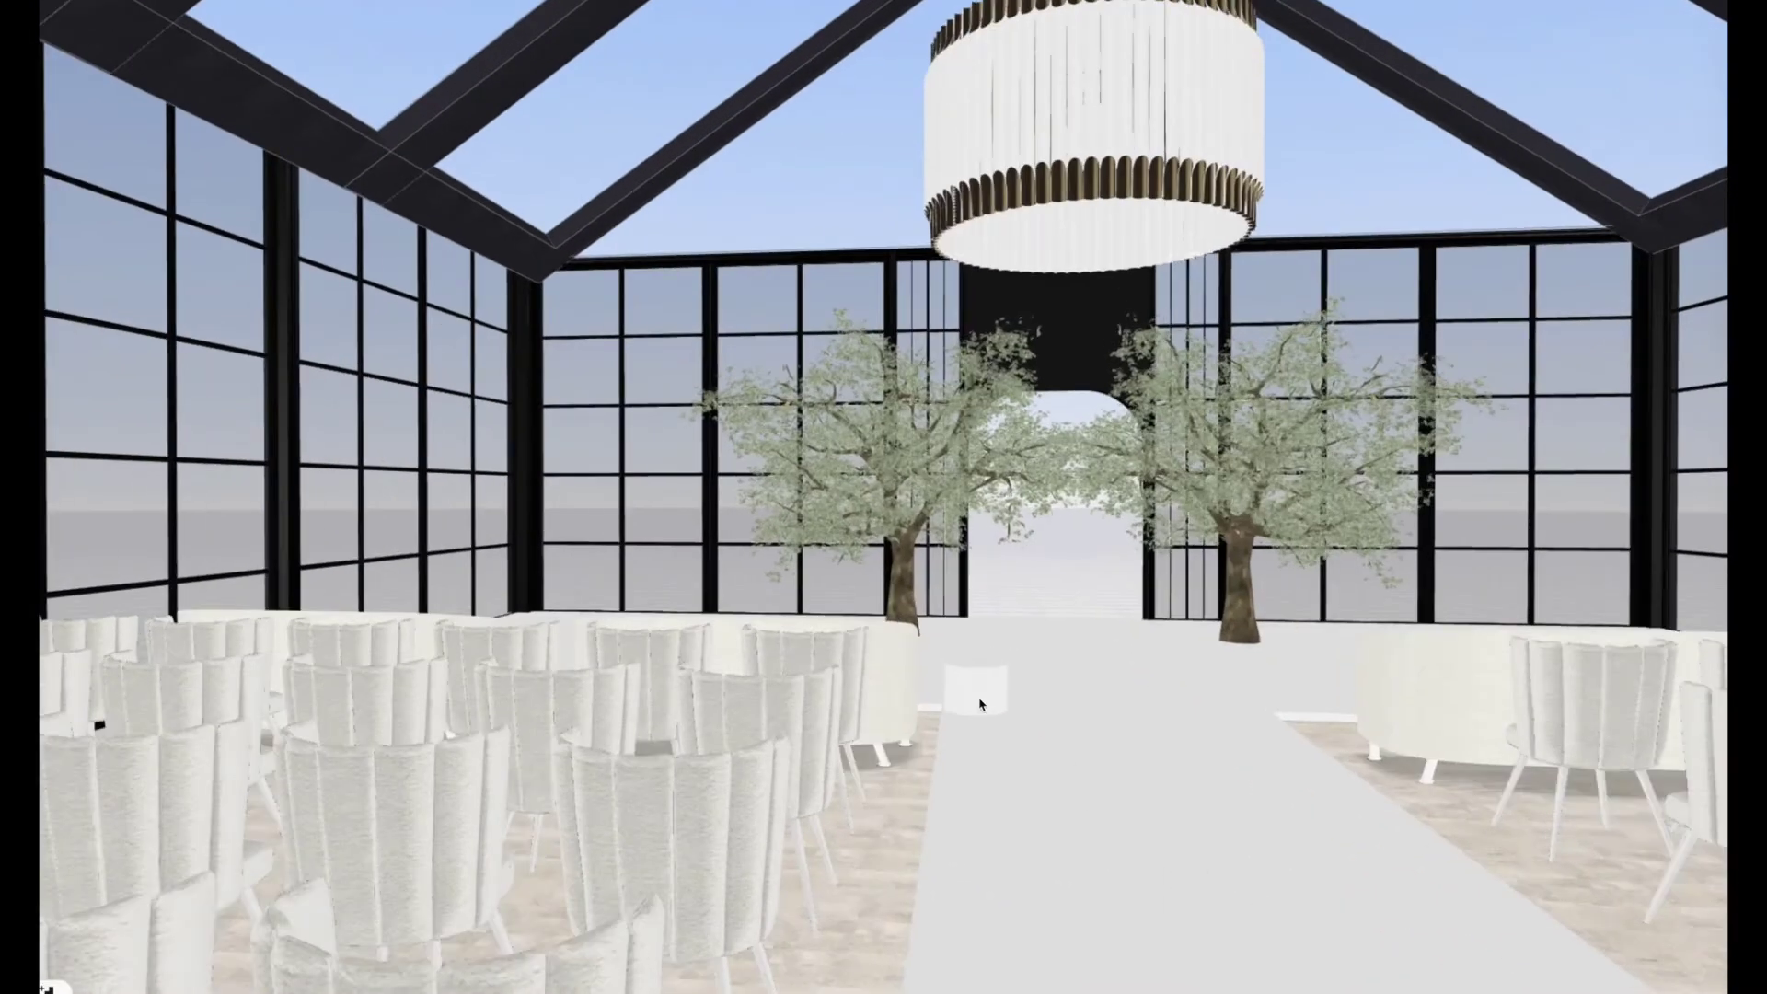
Place a vase with a mixed flower arrangement on the walkway next to the white pedestal.
left_click(983, 705)
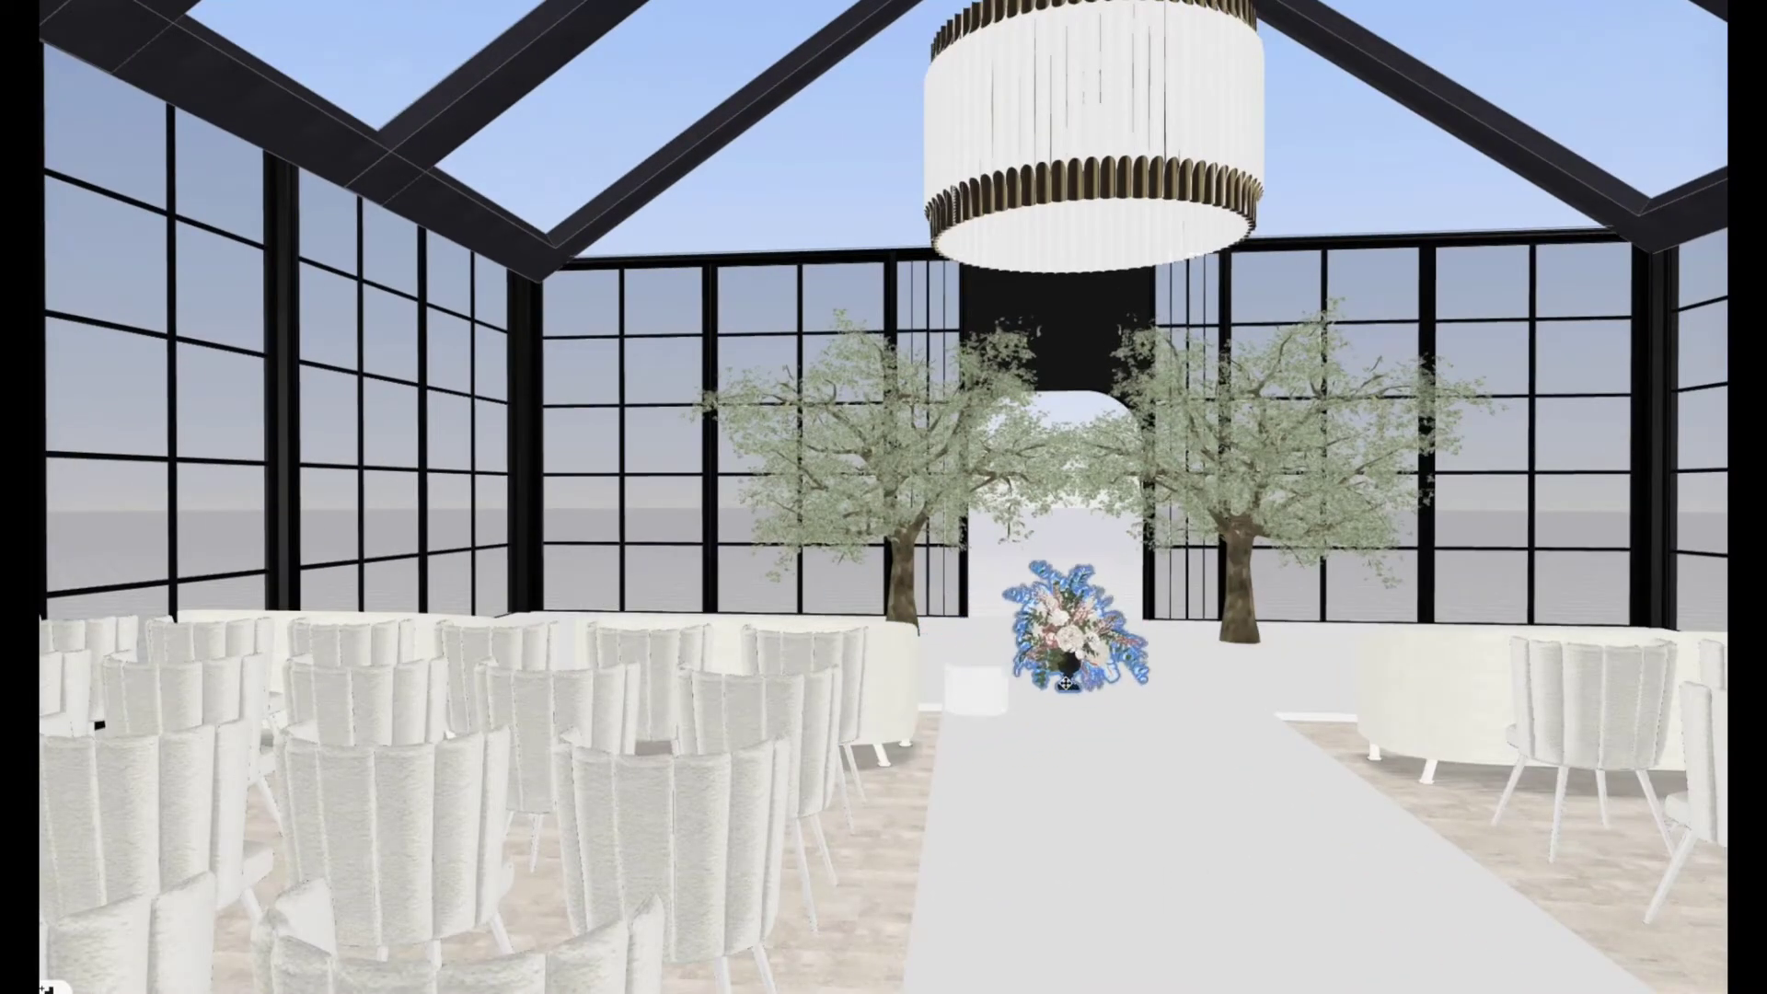
left_click(1059, 704)
scroll(1058, 706, "down", 1)
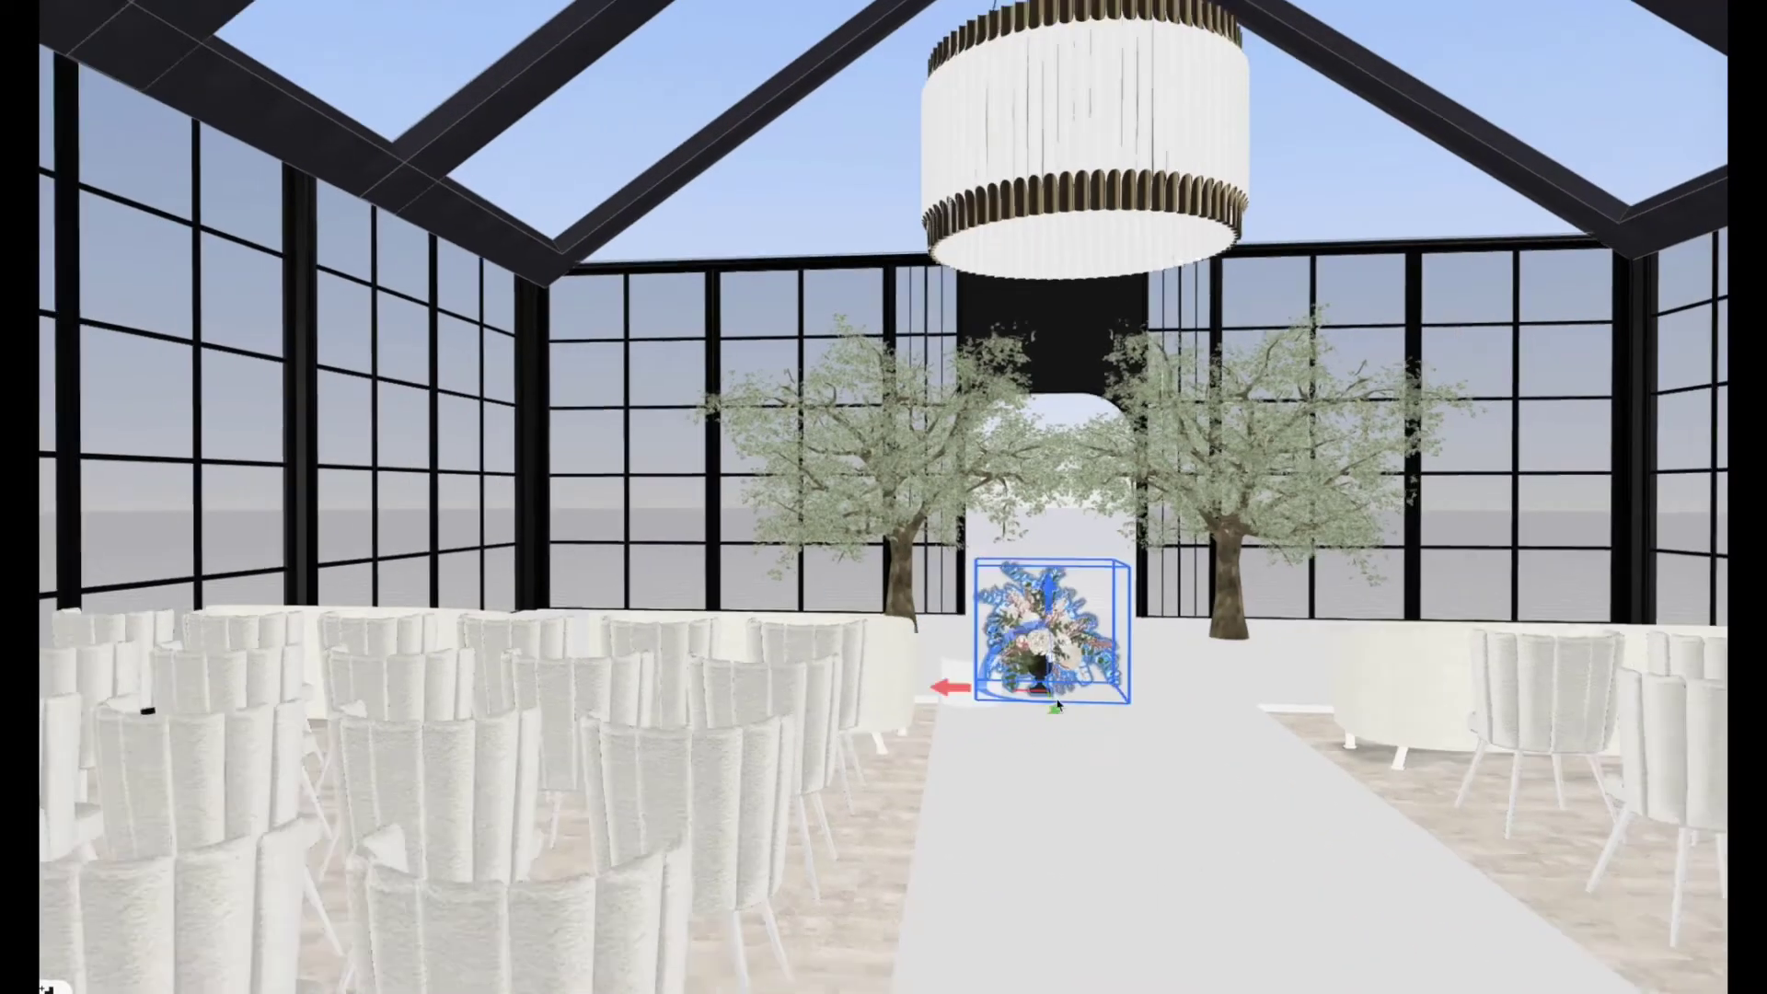
Move the flower arrangement onto the white pedestal and adjust its height so the blooms rise from the pedestal's top.
mouse_move(968, 694)
left_mouse_down()
mouse_move(898, 692)
mouse_move(991, 718)
left_mouse_up()
left_click(982, 614)
mouse_move(982, 615)
left_mouse_down()
mouse_move(982, 599)
mouse_move(980, 615)
left_mouse_up()
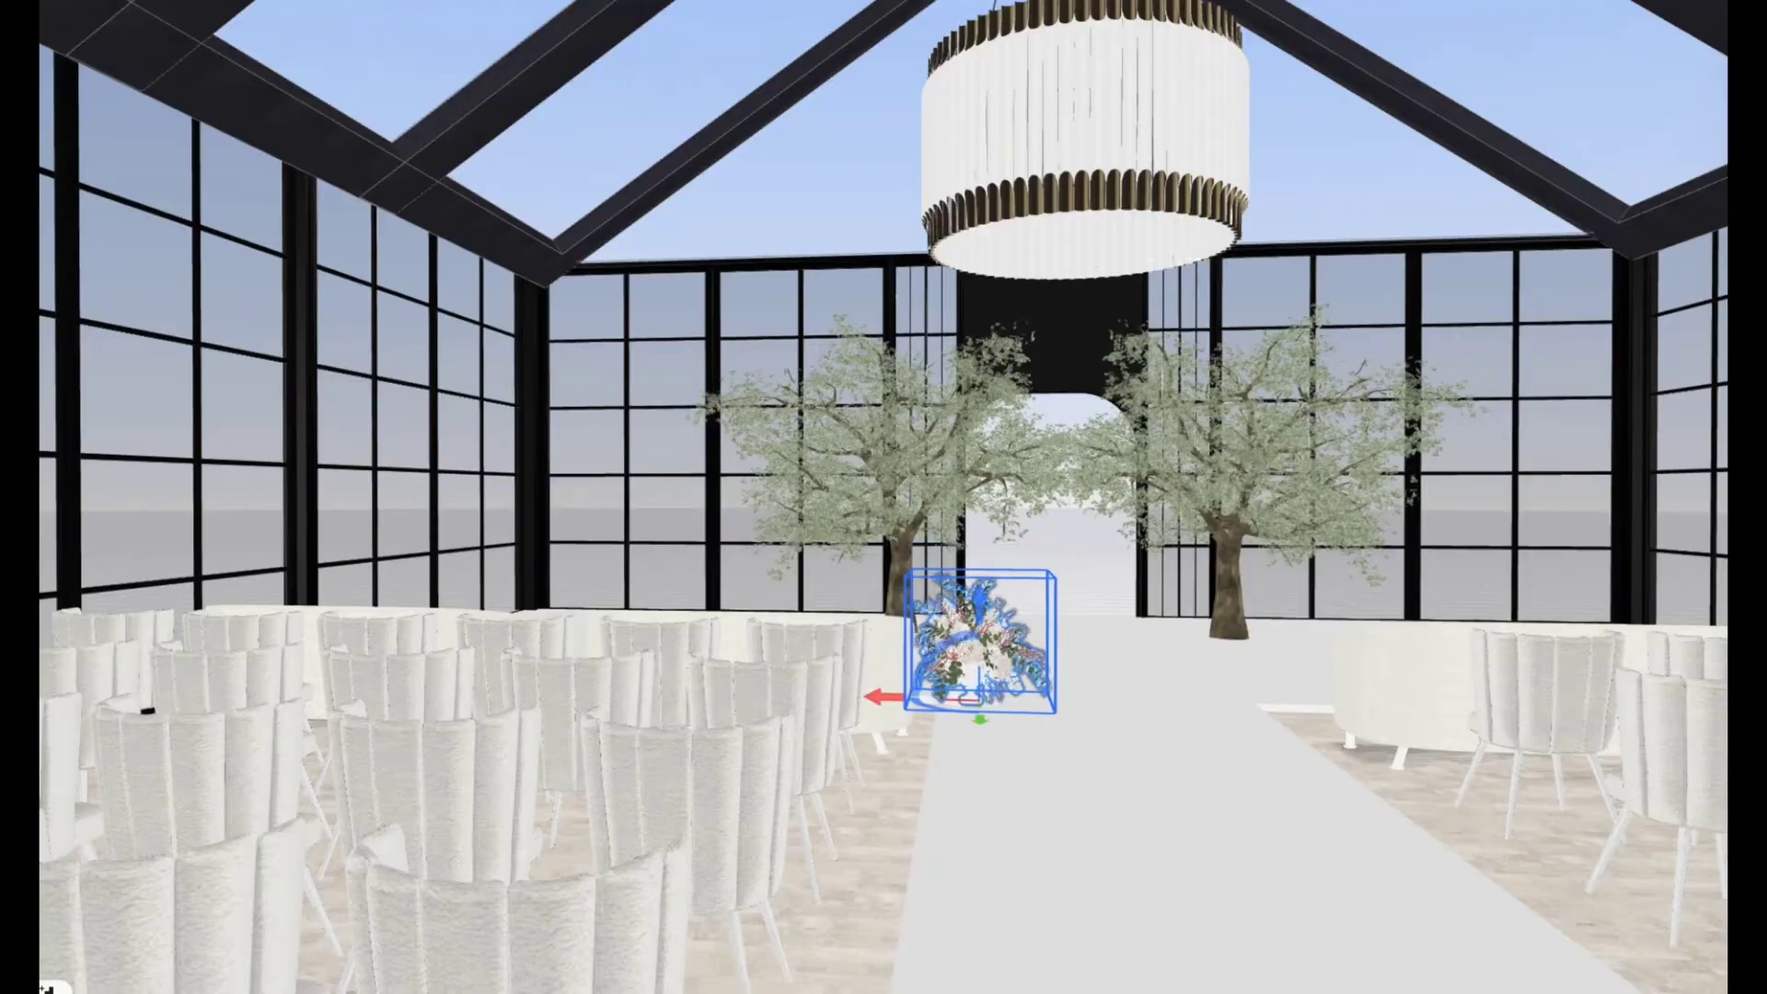
left_click_drag(978, 624, 974, 604)
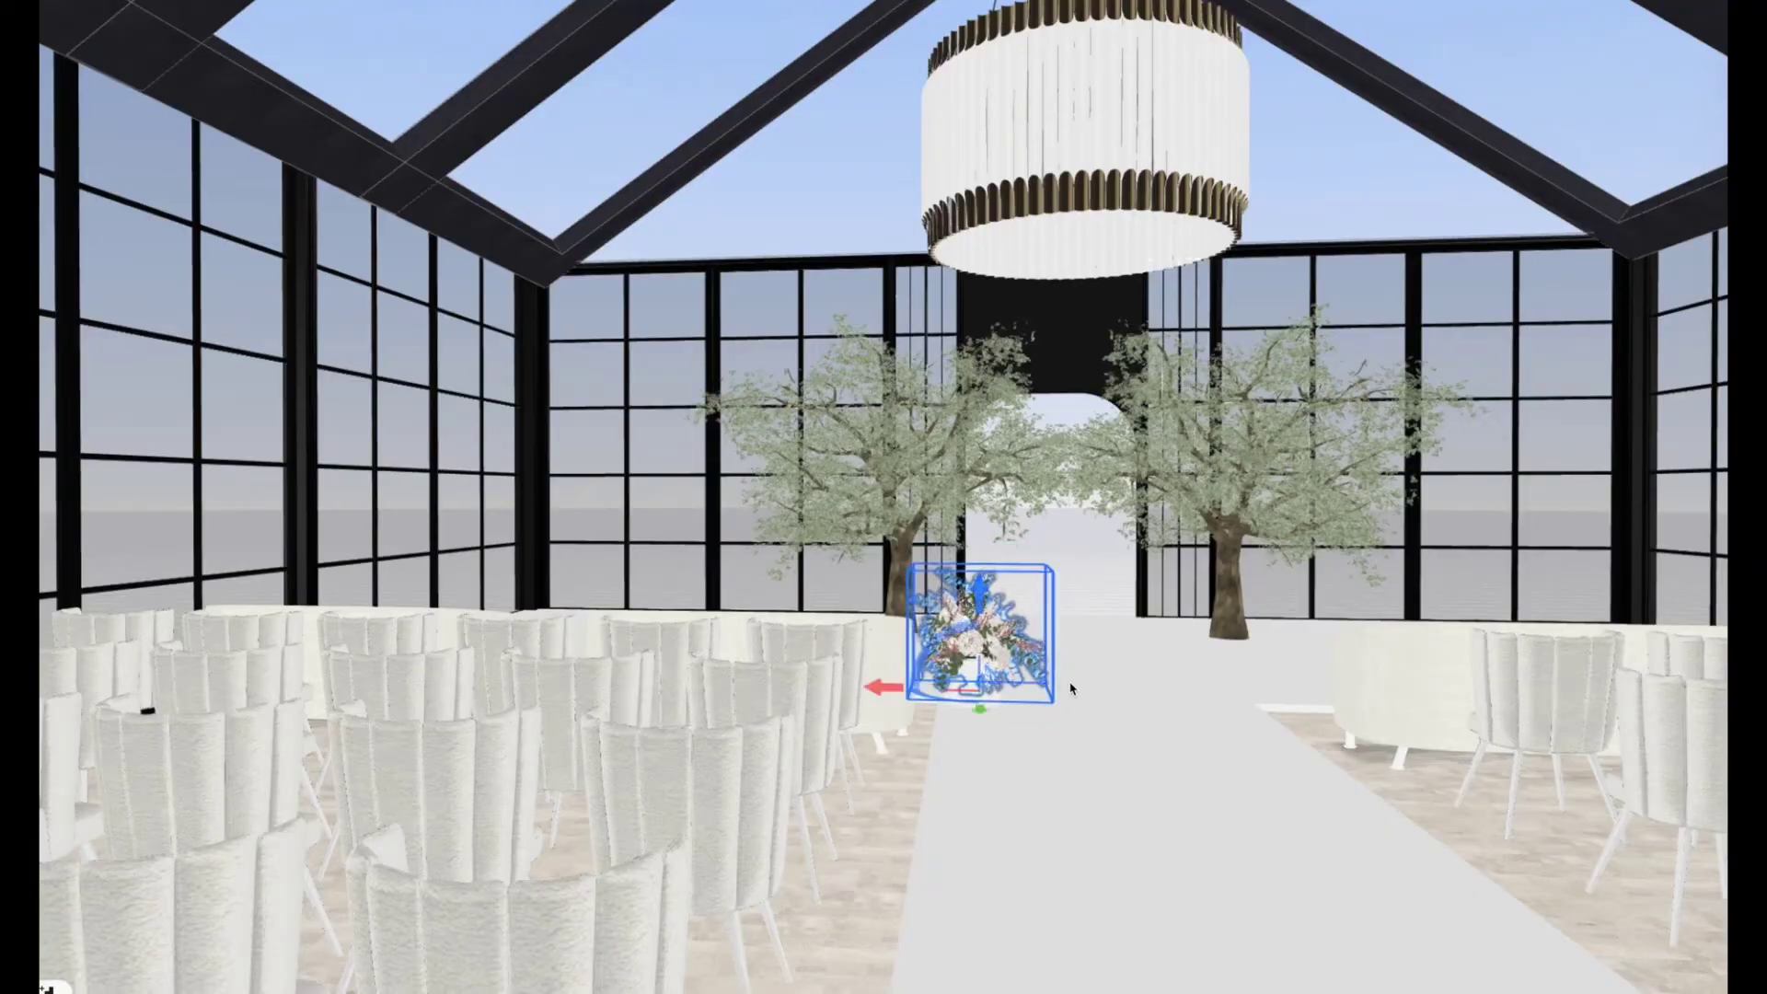
left_click(1073, 753)
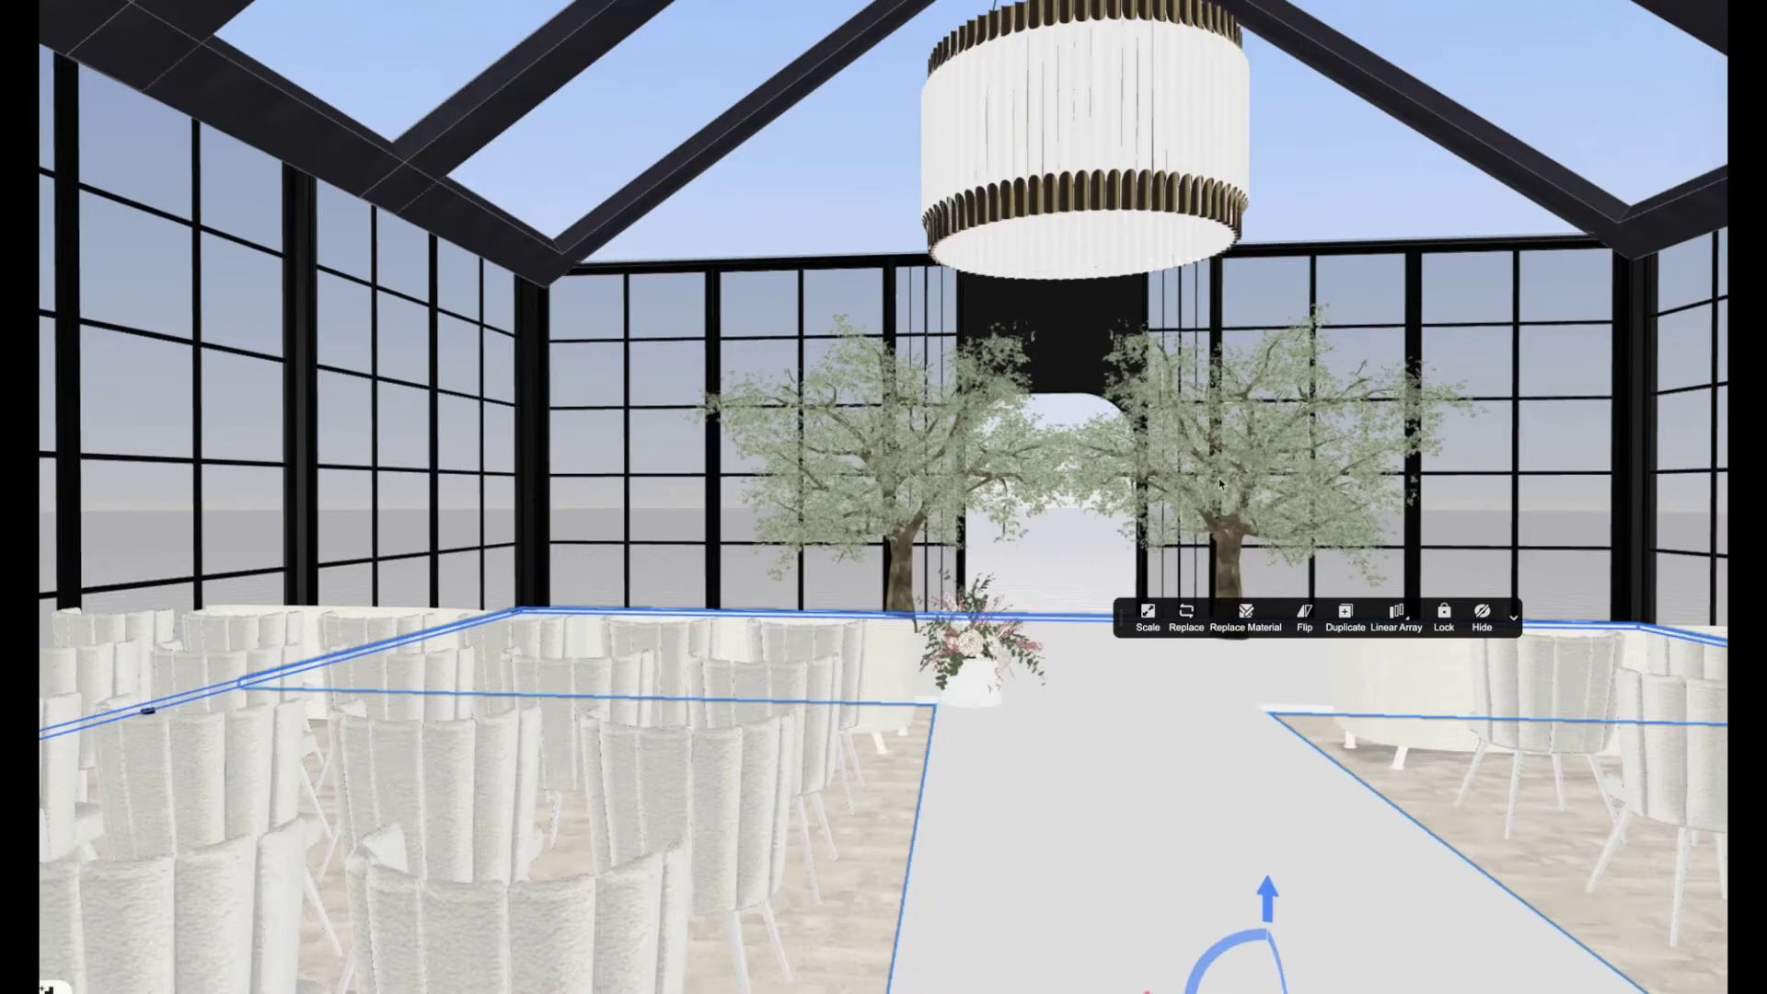
left_click_drag(1190, 420, 1173, 488)
scroll(1355, 673, "up", 5)
left_click_drag(1354, 673, 1266, 675)
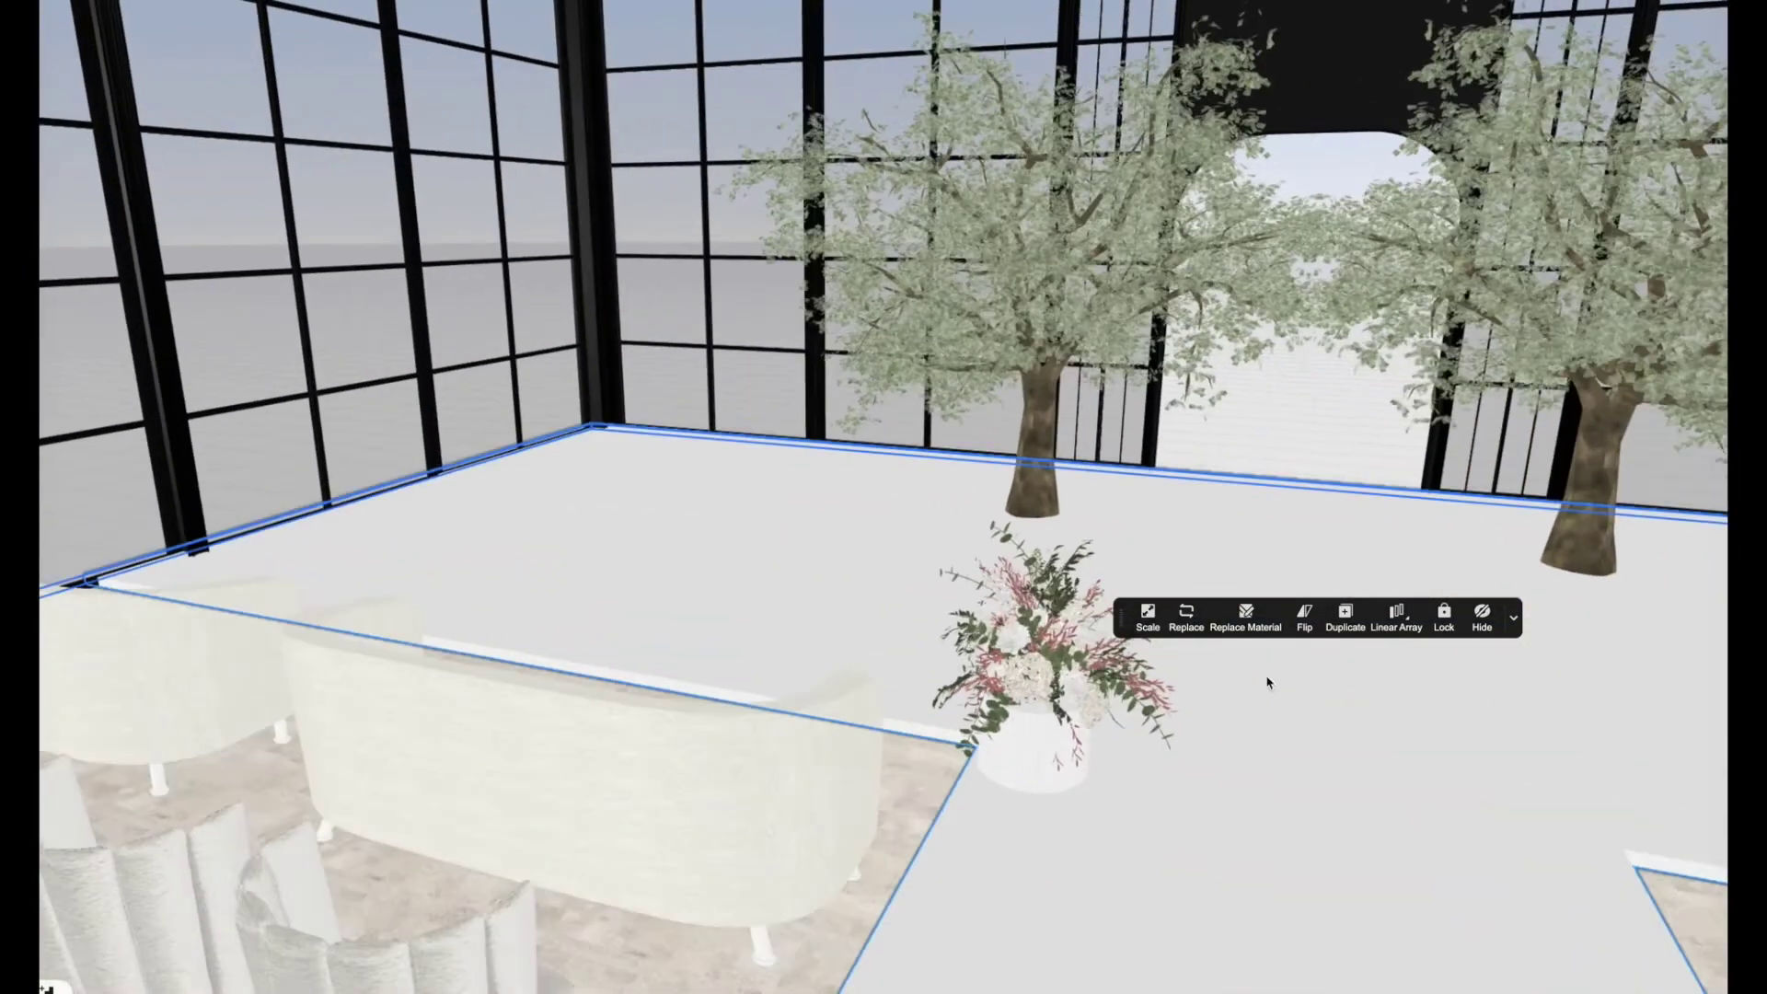
Copy the green leaf material onto the pink blossom stems of the arrangement with the Material Brush.
left_click(1048, 686)
left_click_drag(1060, 779, 1160, 740)
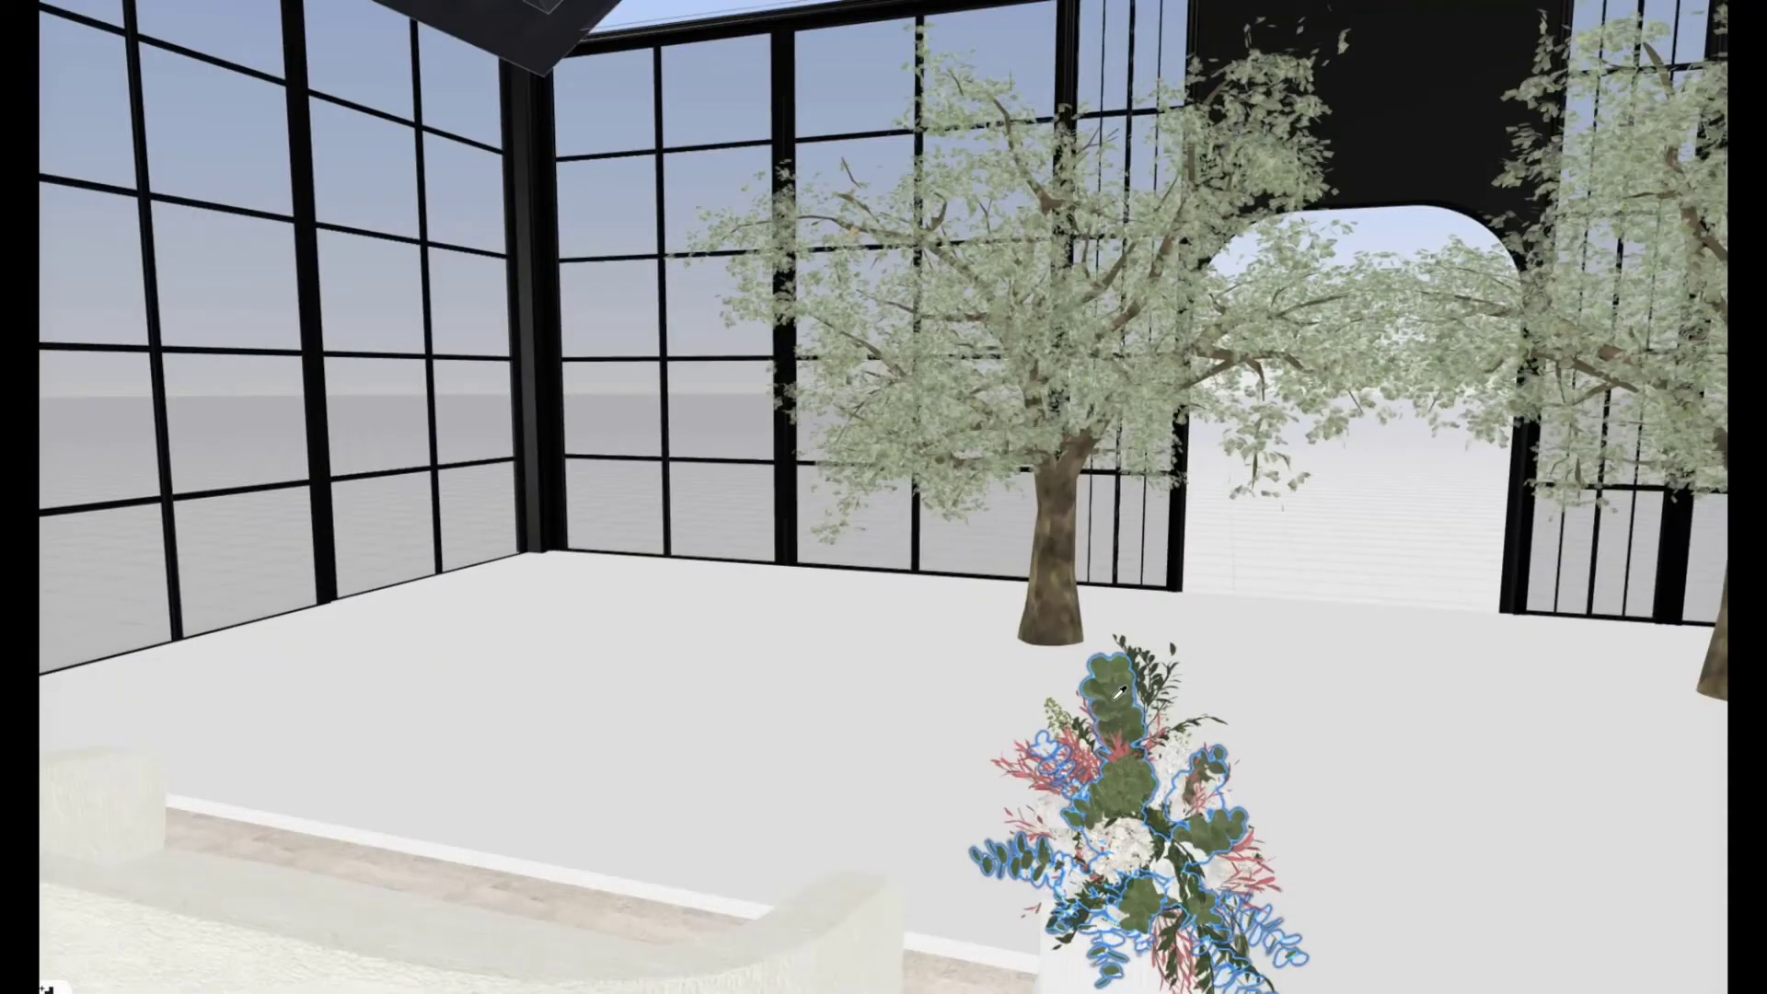
left_click(1121, 692)
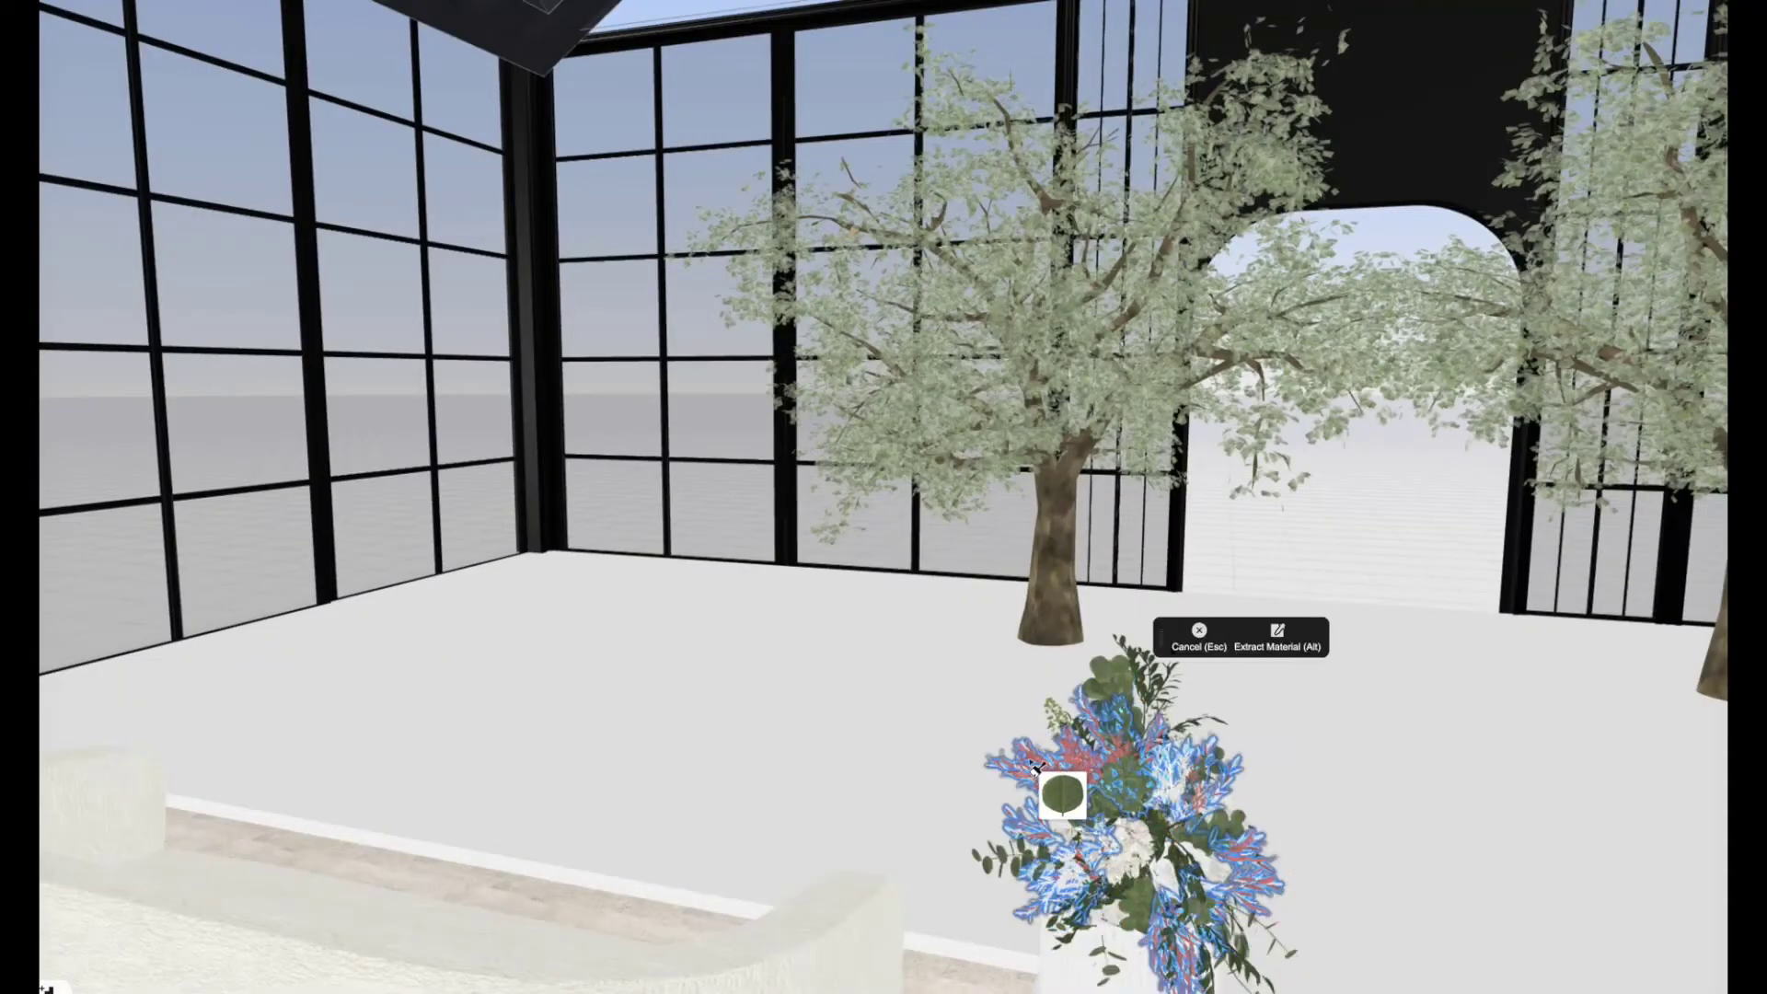
key("Escape")
scroll(1228, 917, "down", 10)
left_click_drag(1228, 918, 1301, 867)
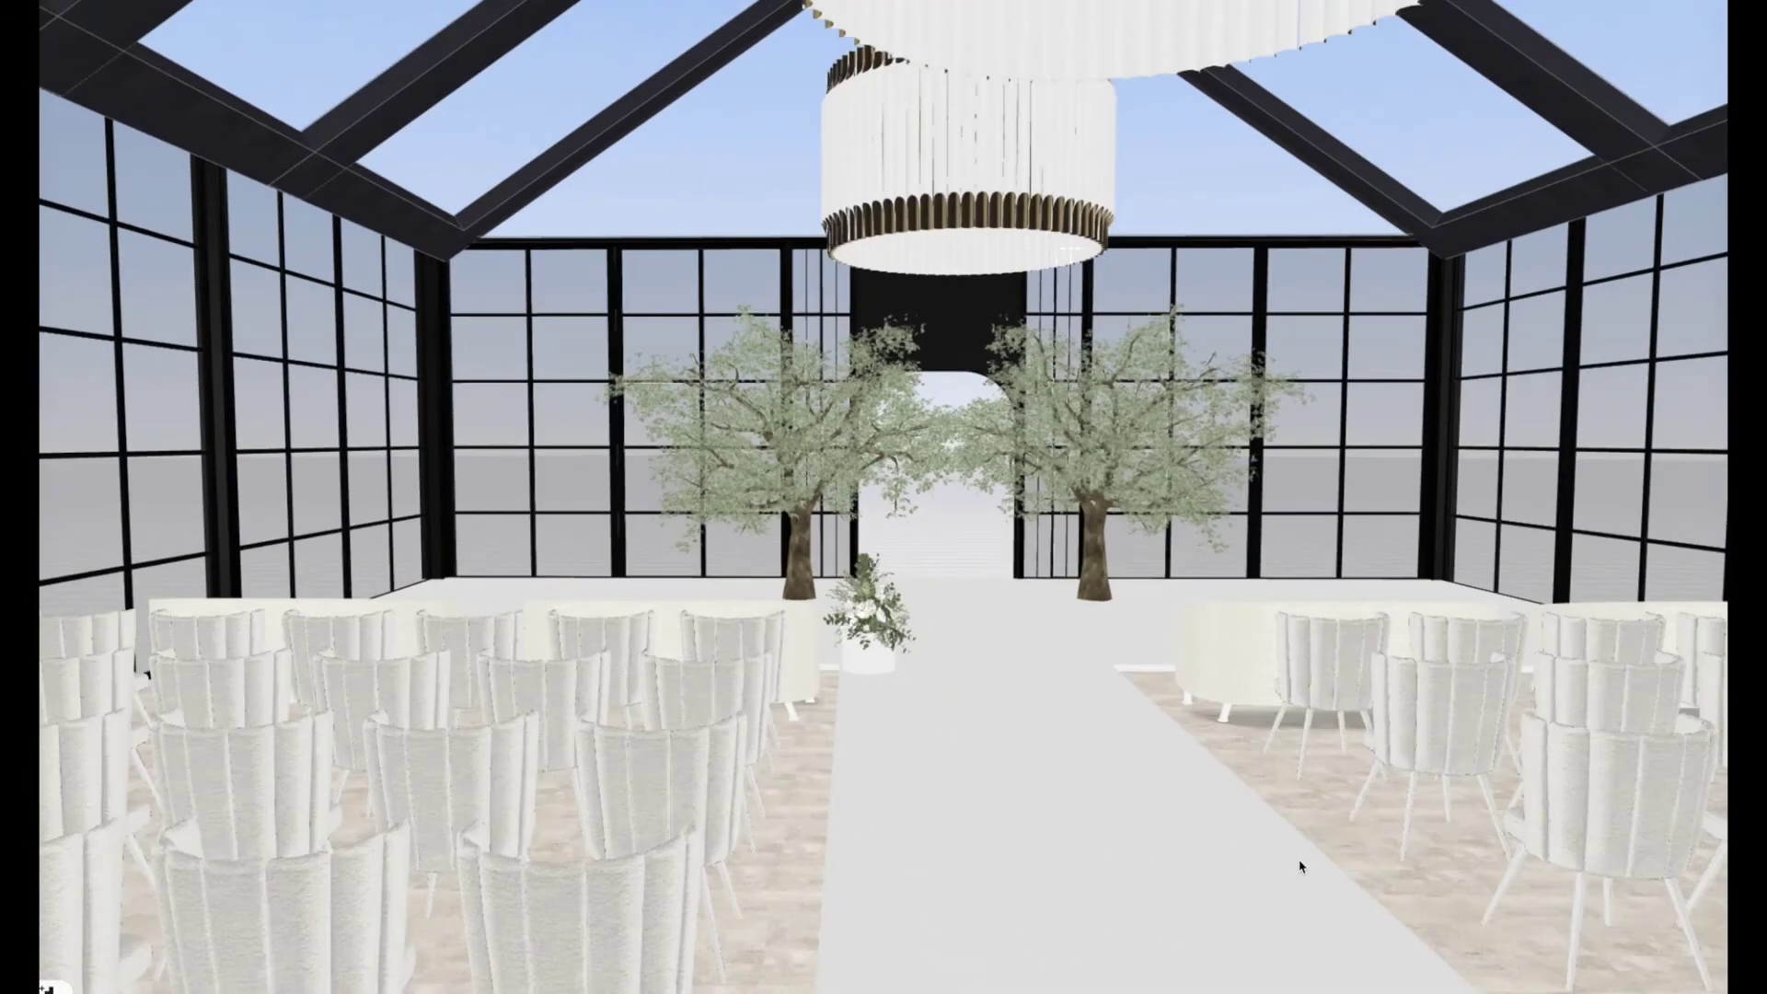
Group the white pedestal with its flower arrangement.
left_click(865, 607)
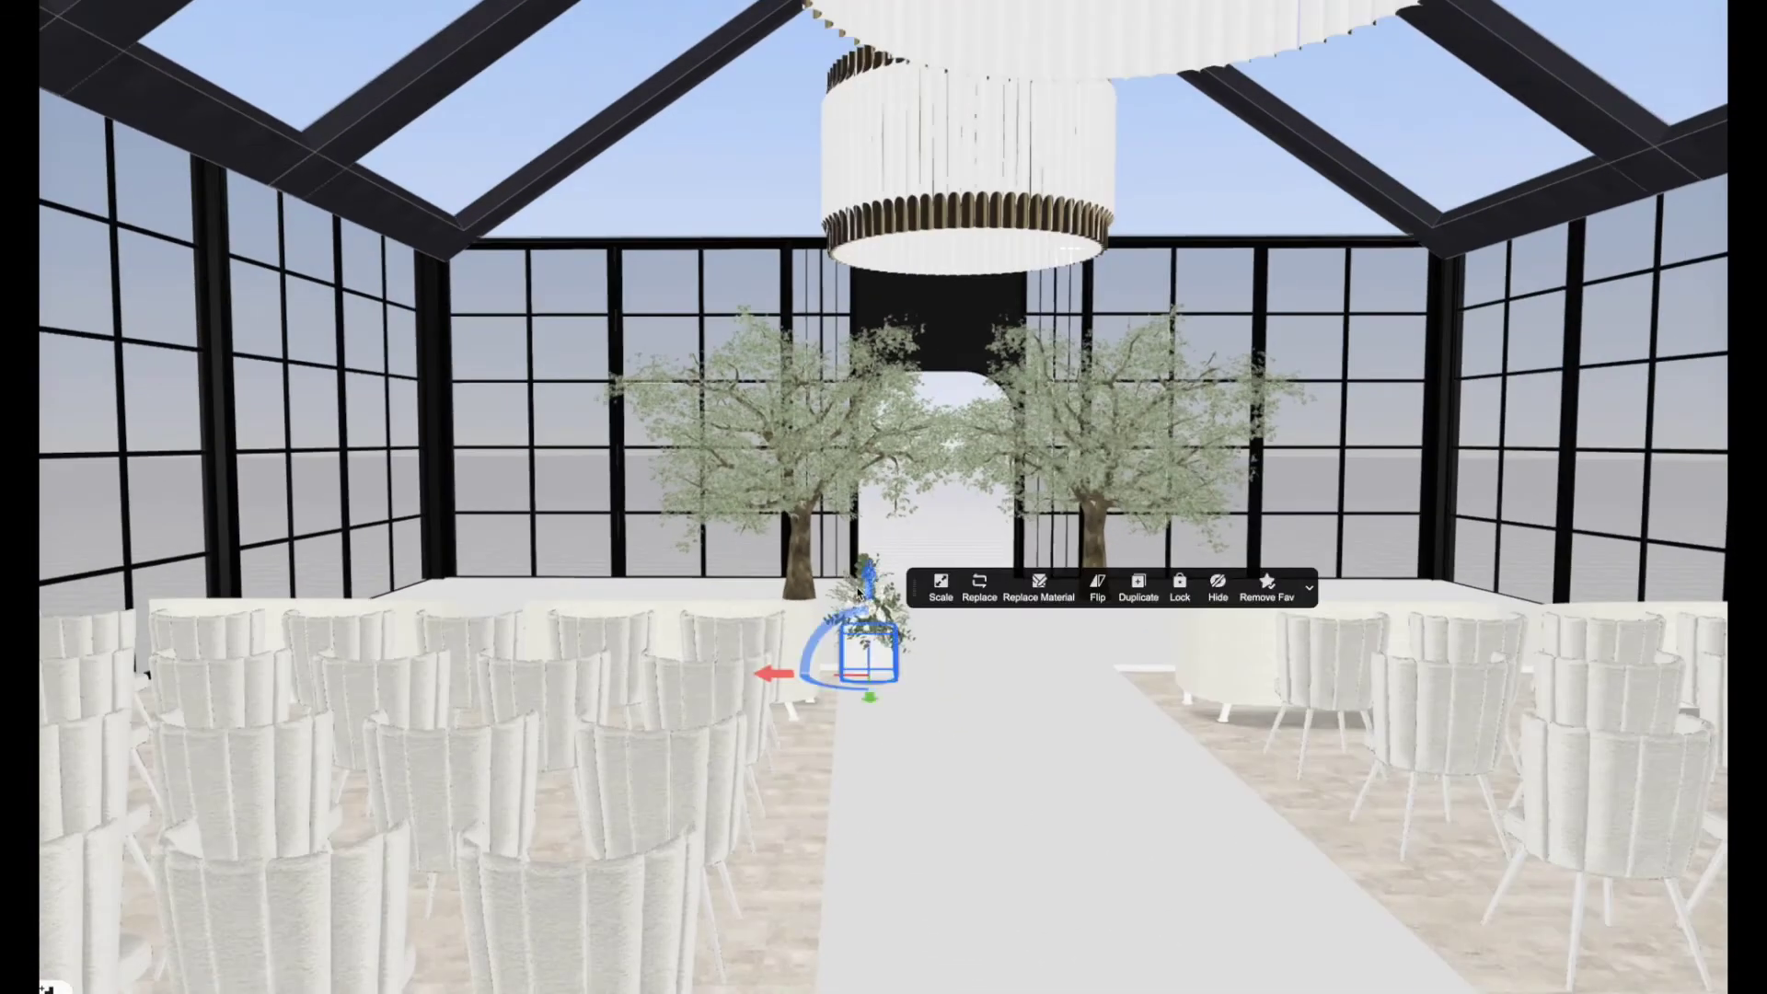
left_click(859, 592, "shift")
left_click(974, 532)
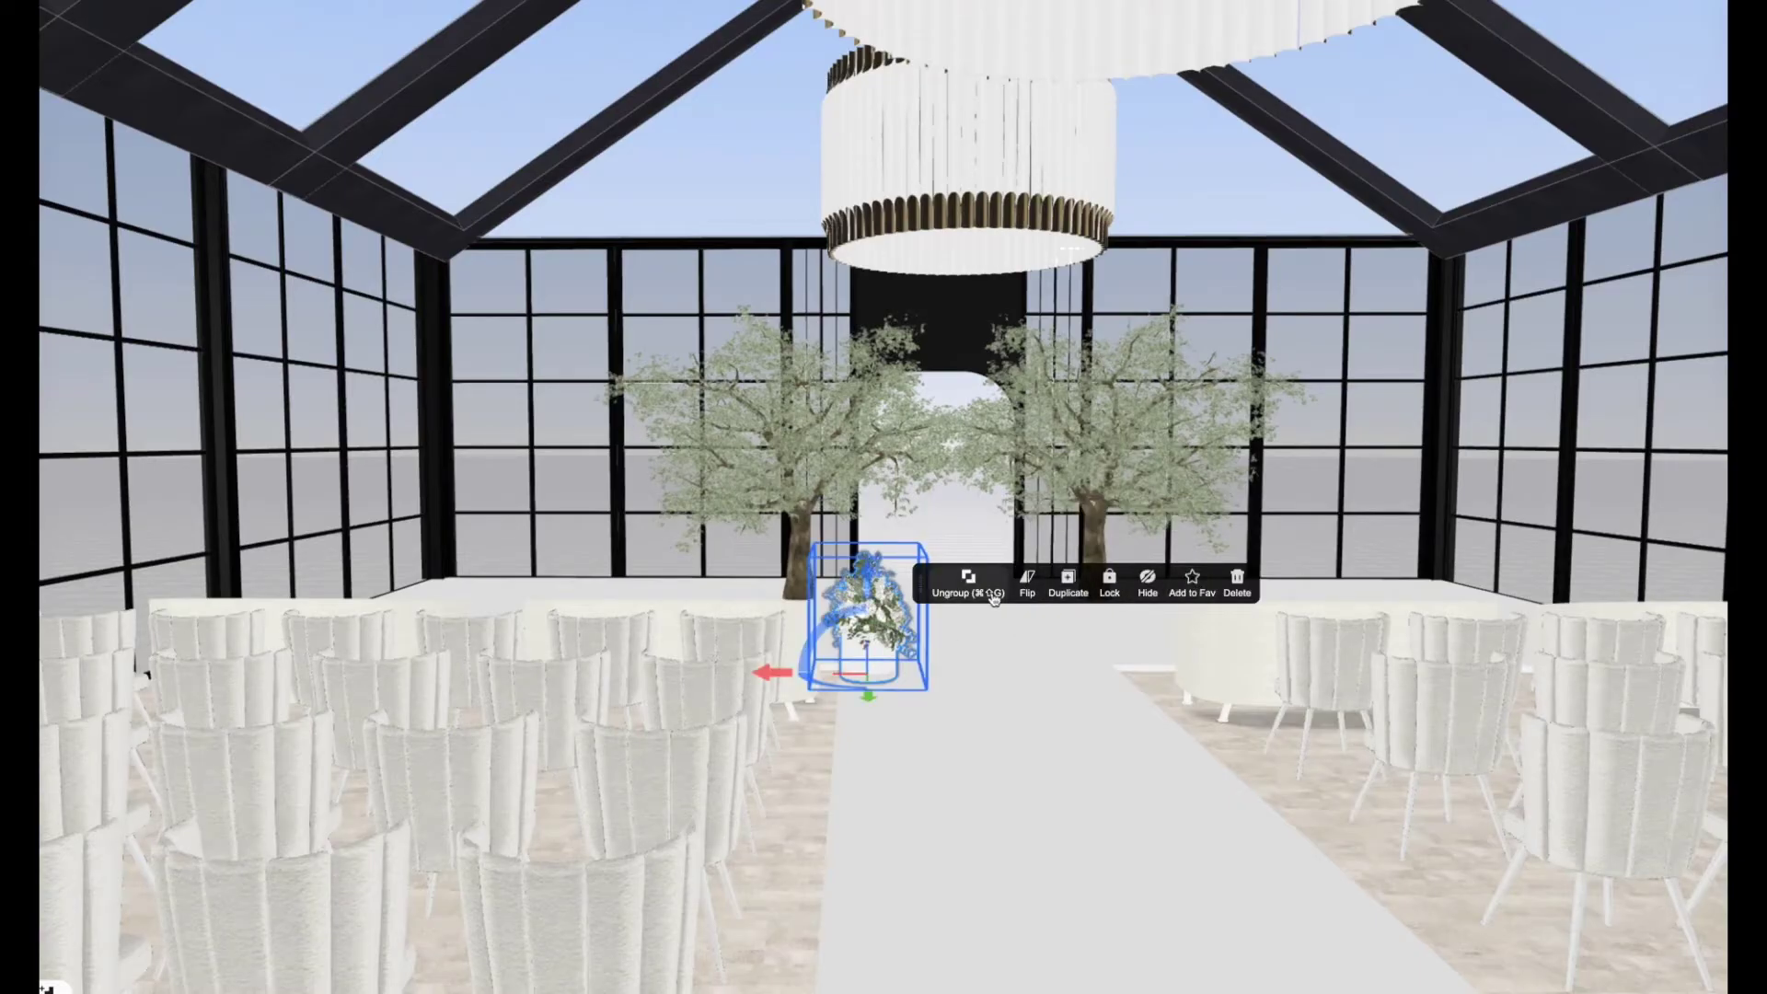
Duplicate the floral pedestal group onto the opposite edge of the walkway, level with the original at the front sofas.
left_click(1070, 585)
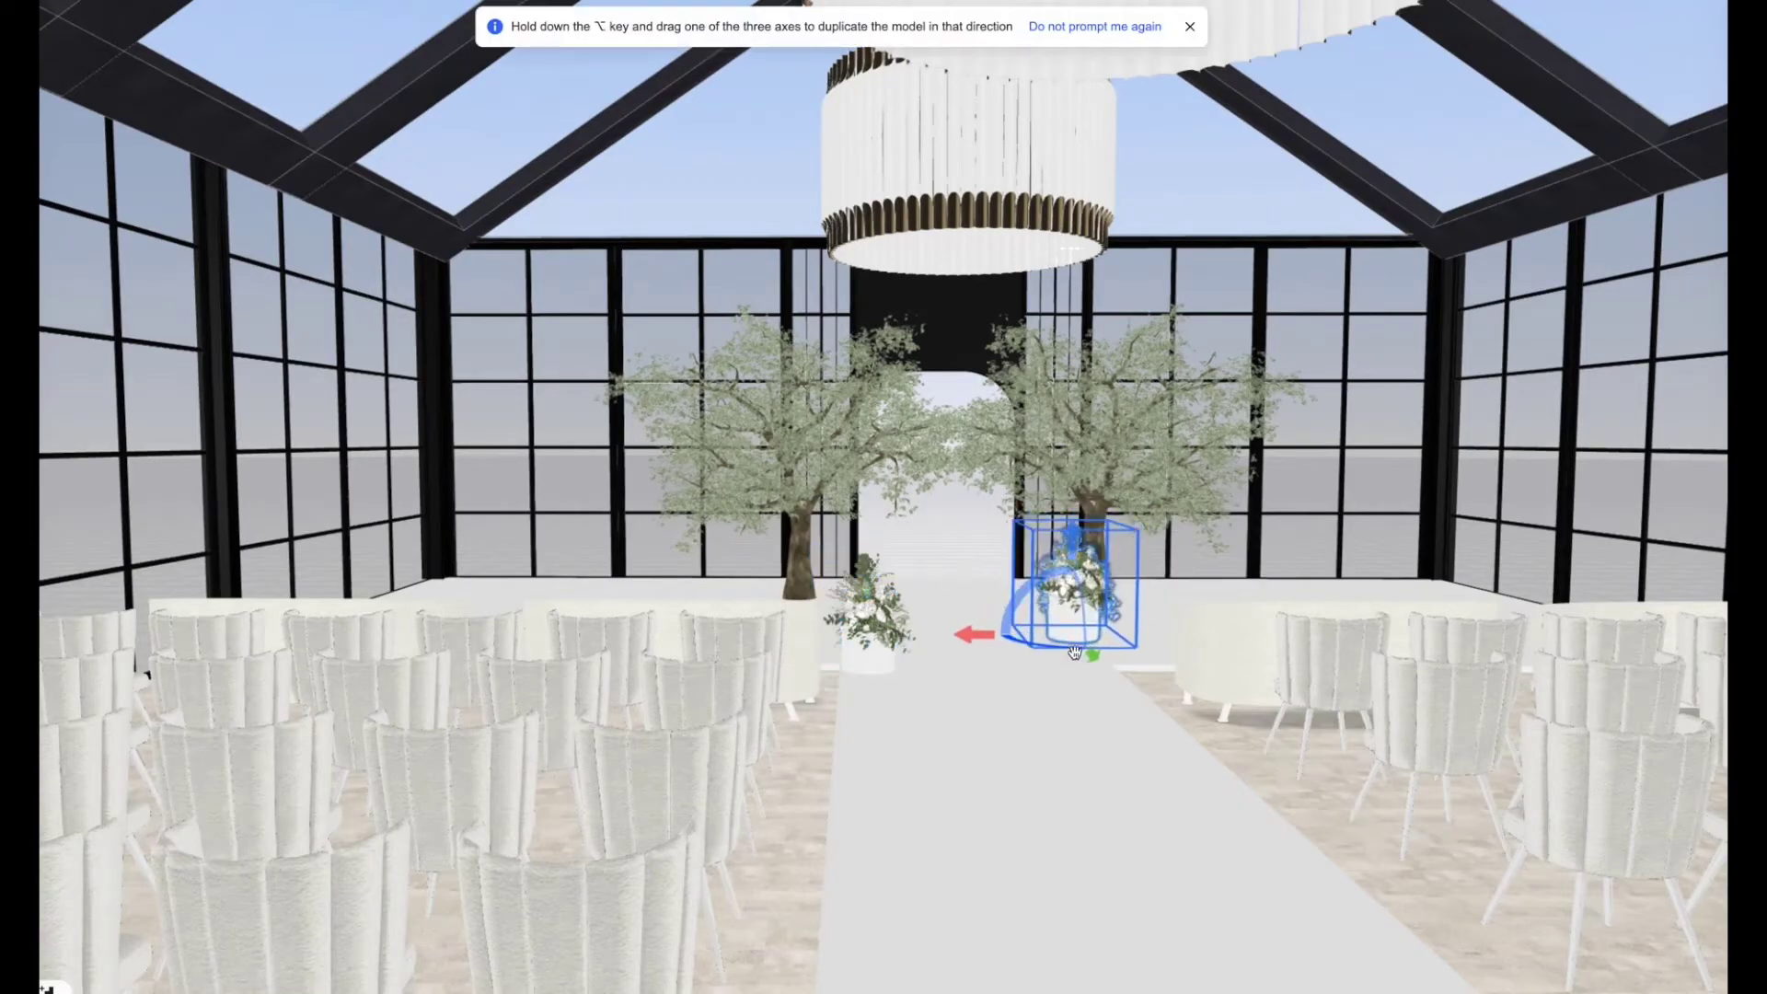
left_click(1111, 685)
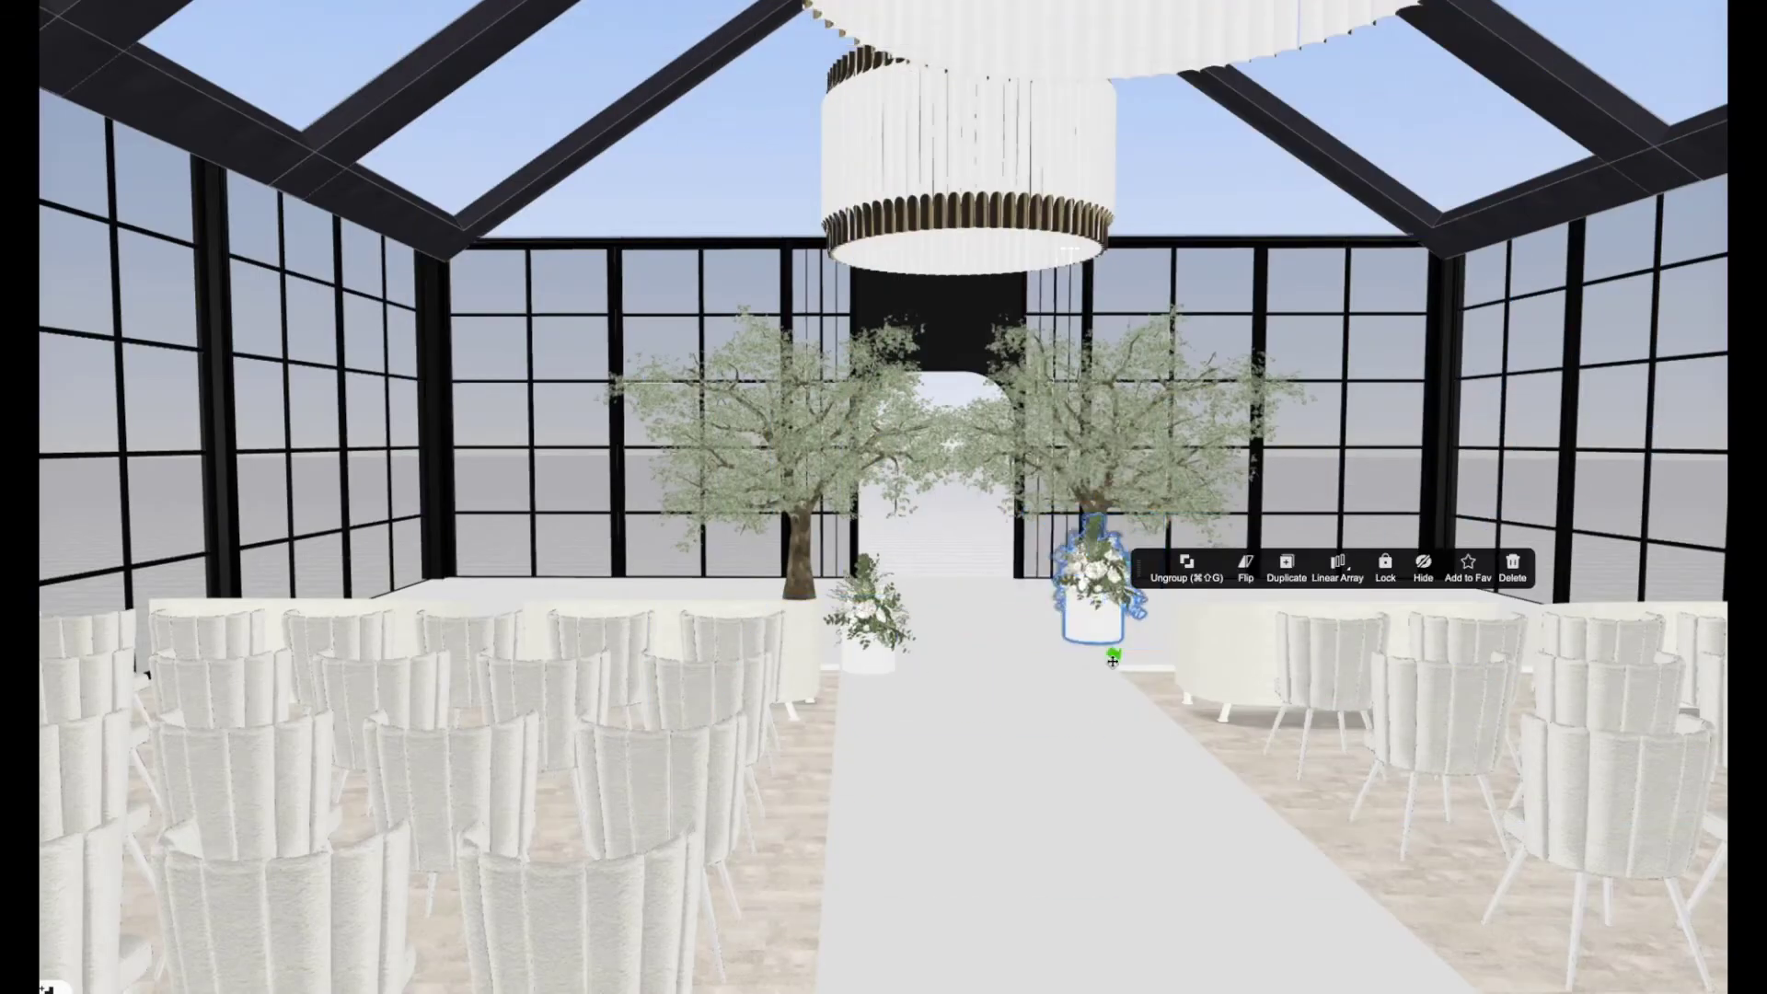
left_click_drag(1028, 659, 991, 658)
mouse_move(1095, 681)
left_mouse_down()
mouse_move(1113, 733)
mouse_move(1006, 651)
mouse_move(1086, 657)
left_mouse_up()
left_click_drag(1081, 580, 1081, 626)
scroll(1065, 779, "down", 2)
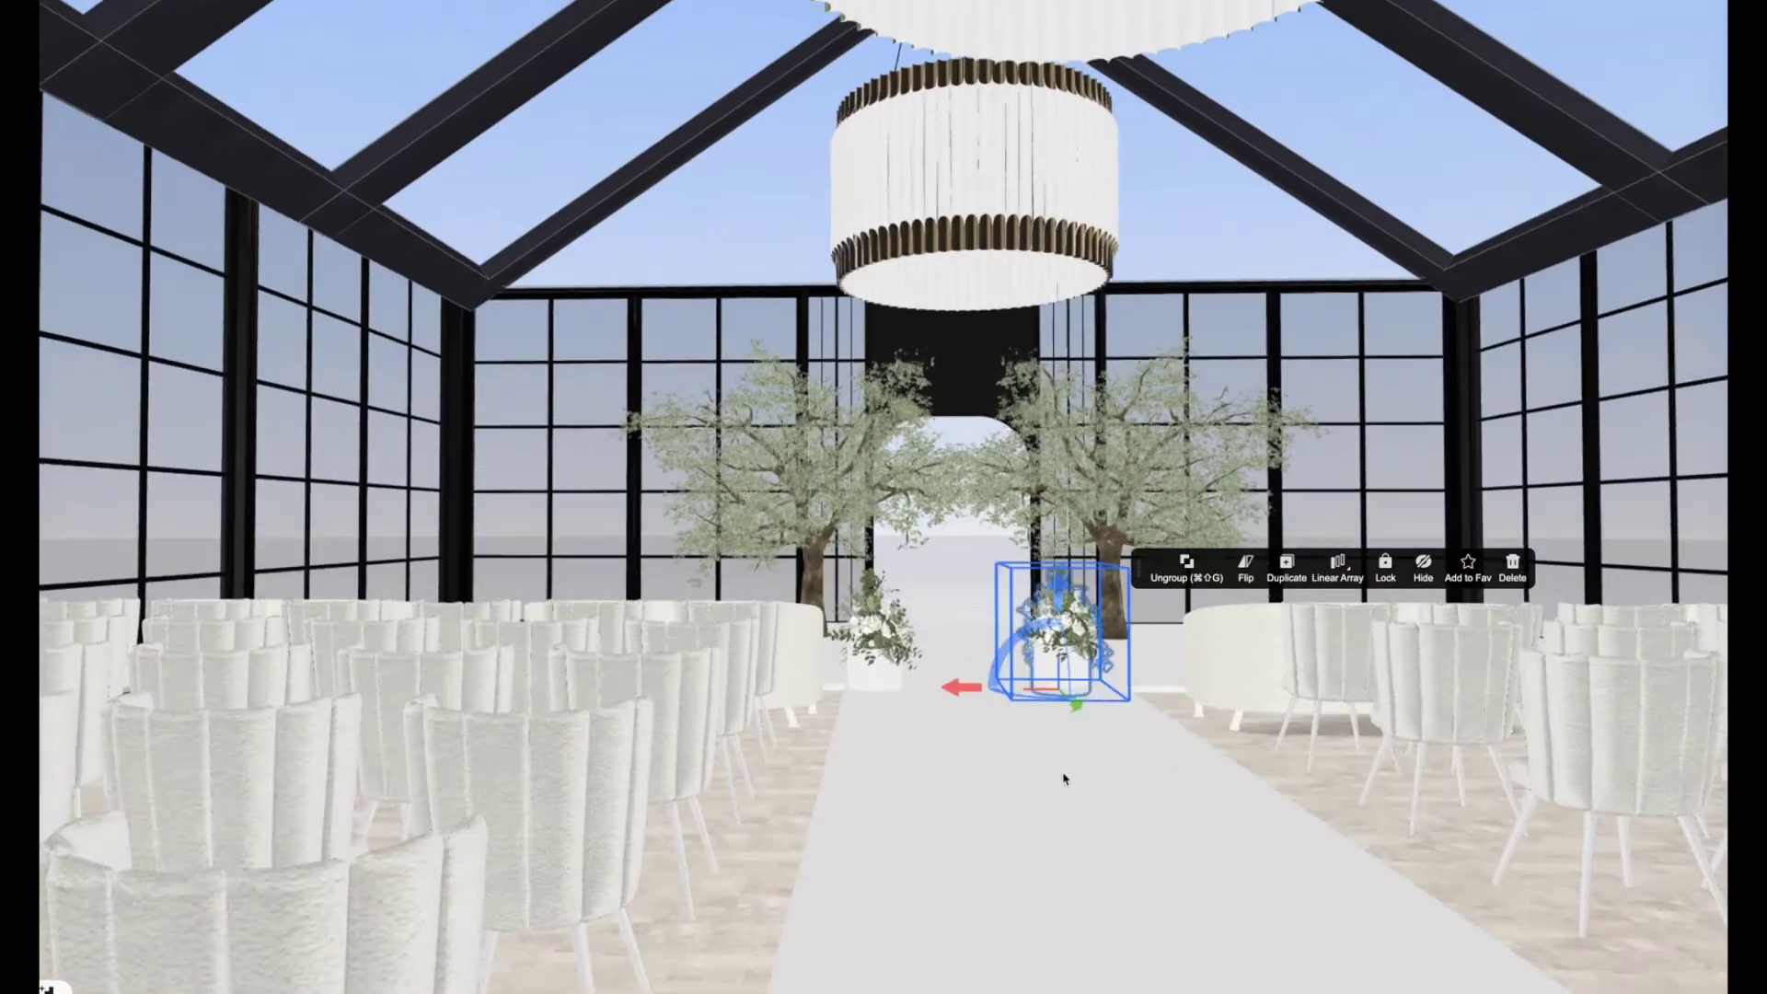
key("1")
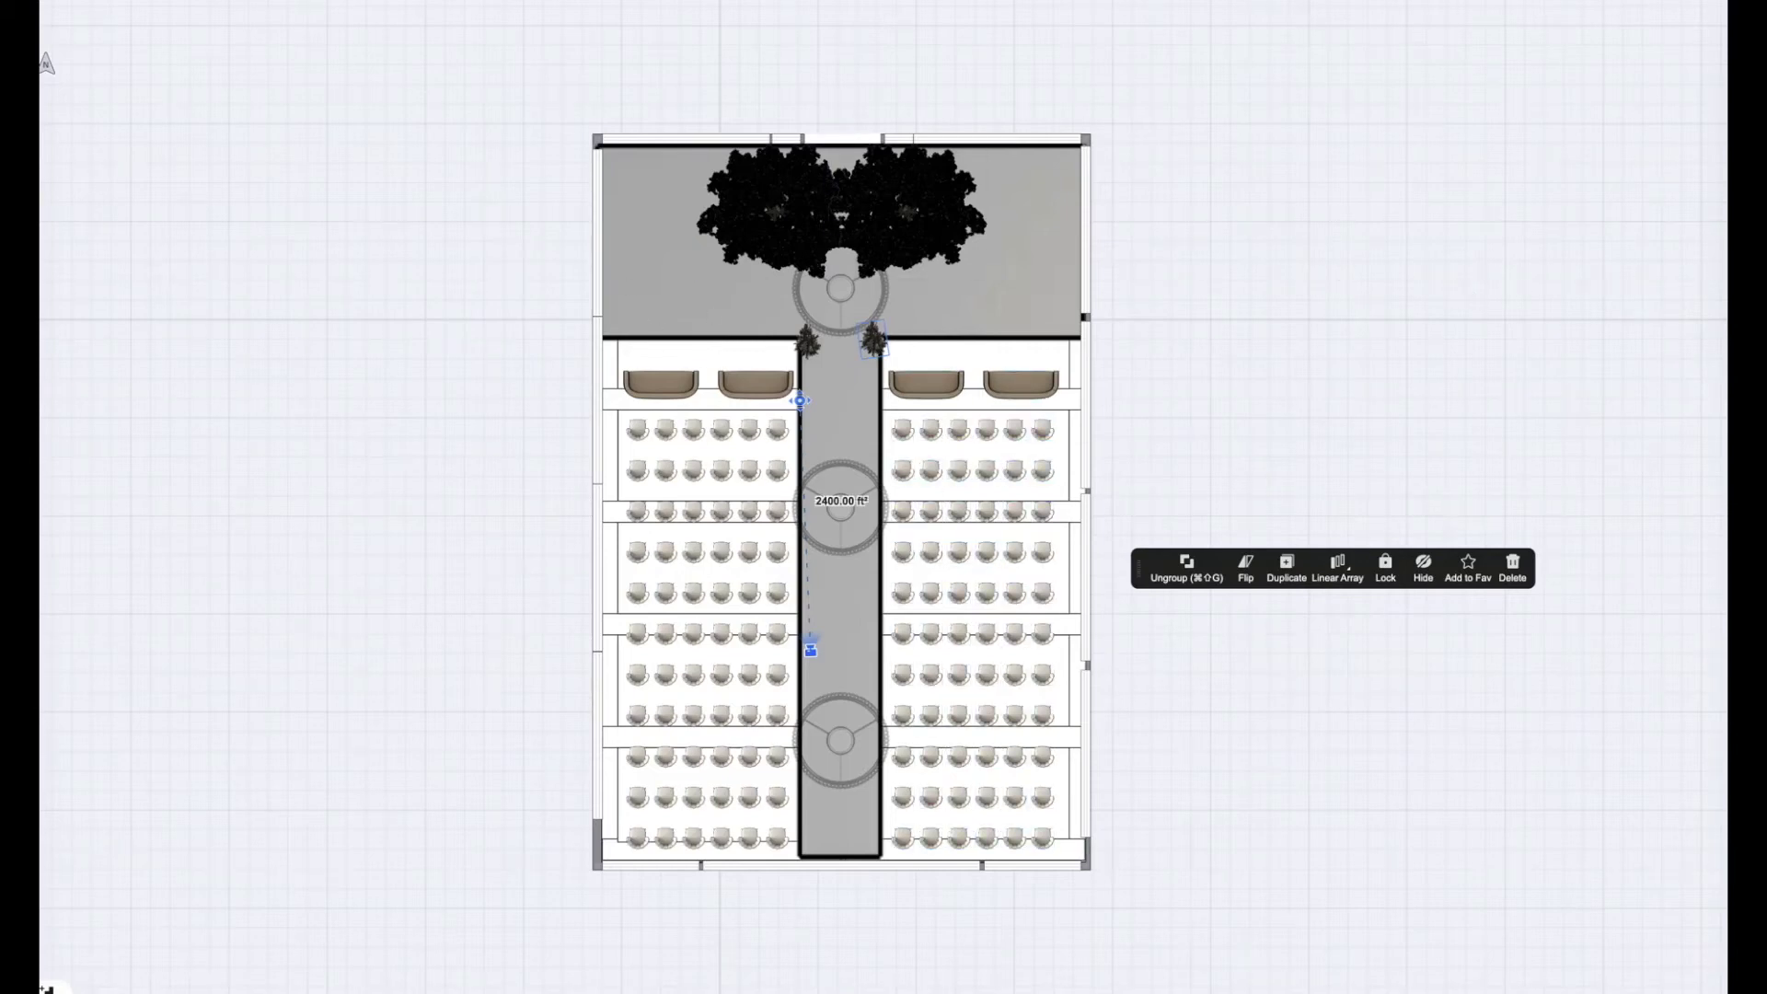
key("3")
Group the two floral pedestals flanking the front of the walkway.
left_click_drag(1169, 757, 1042, 733)
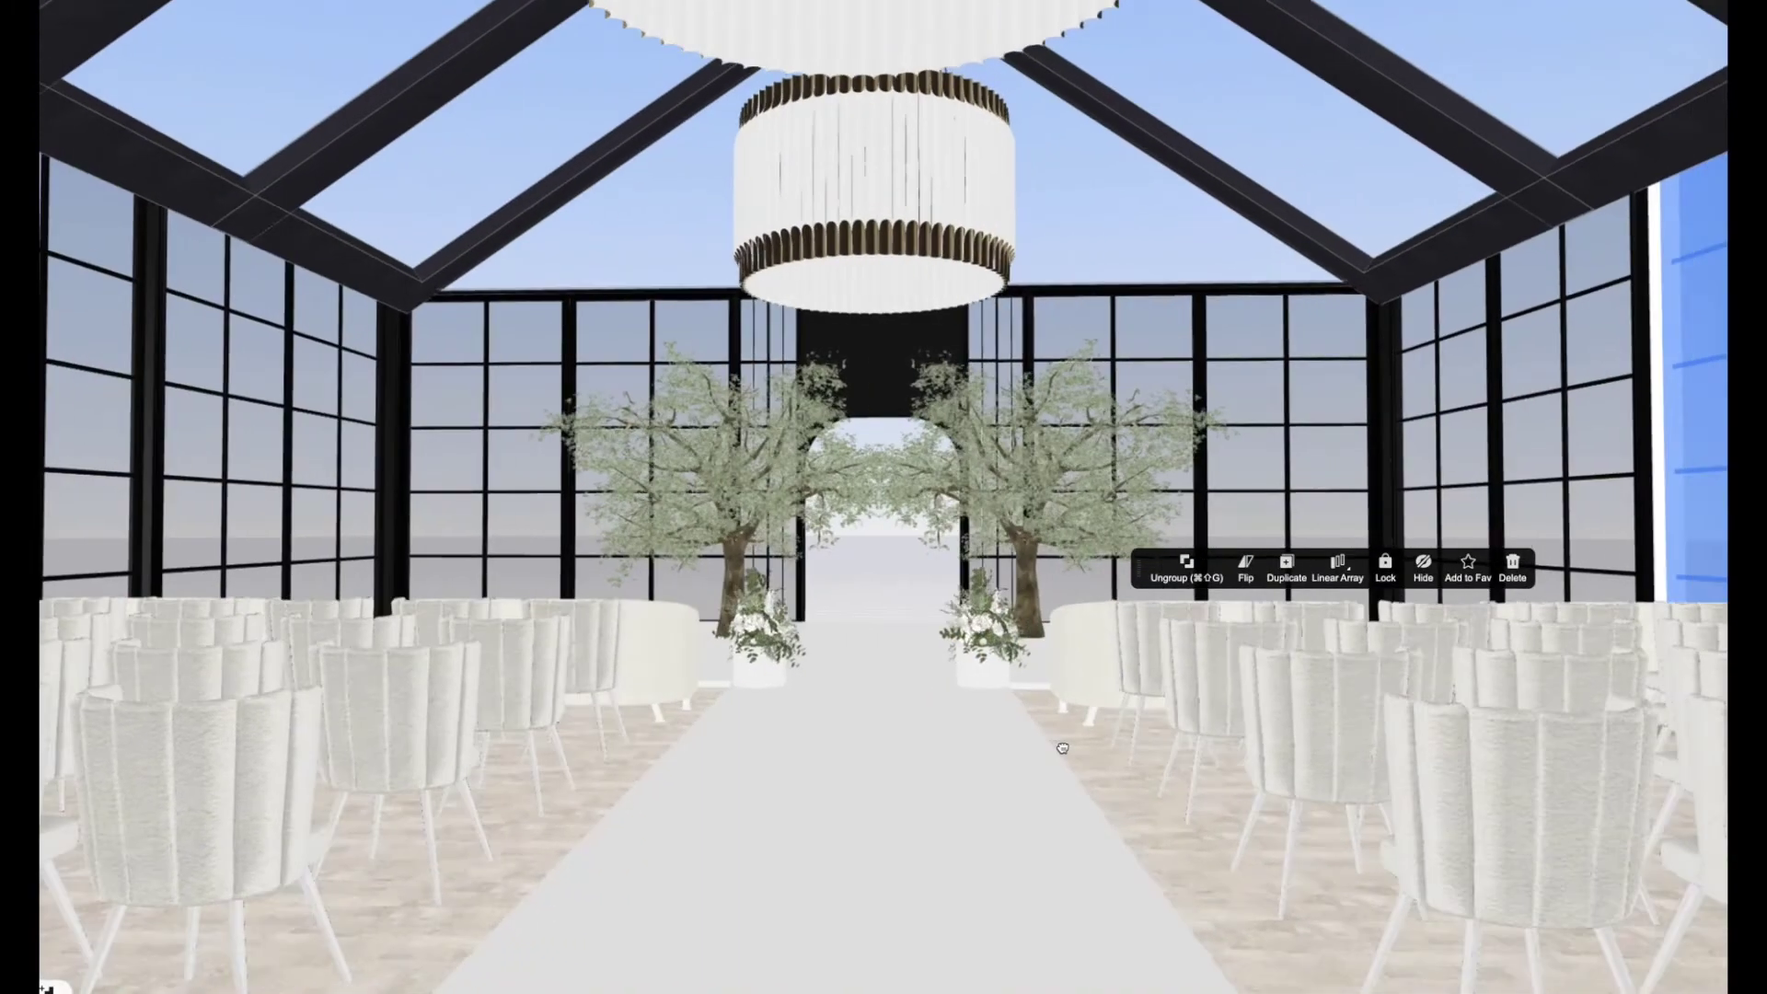
scroll(1043, 732, "down", 5)
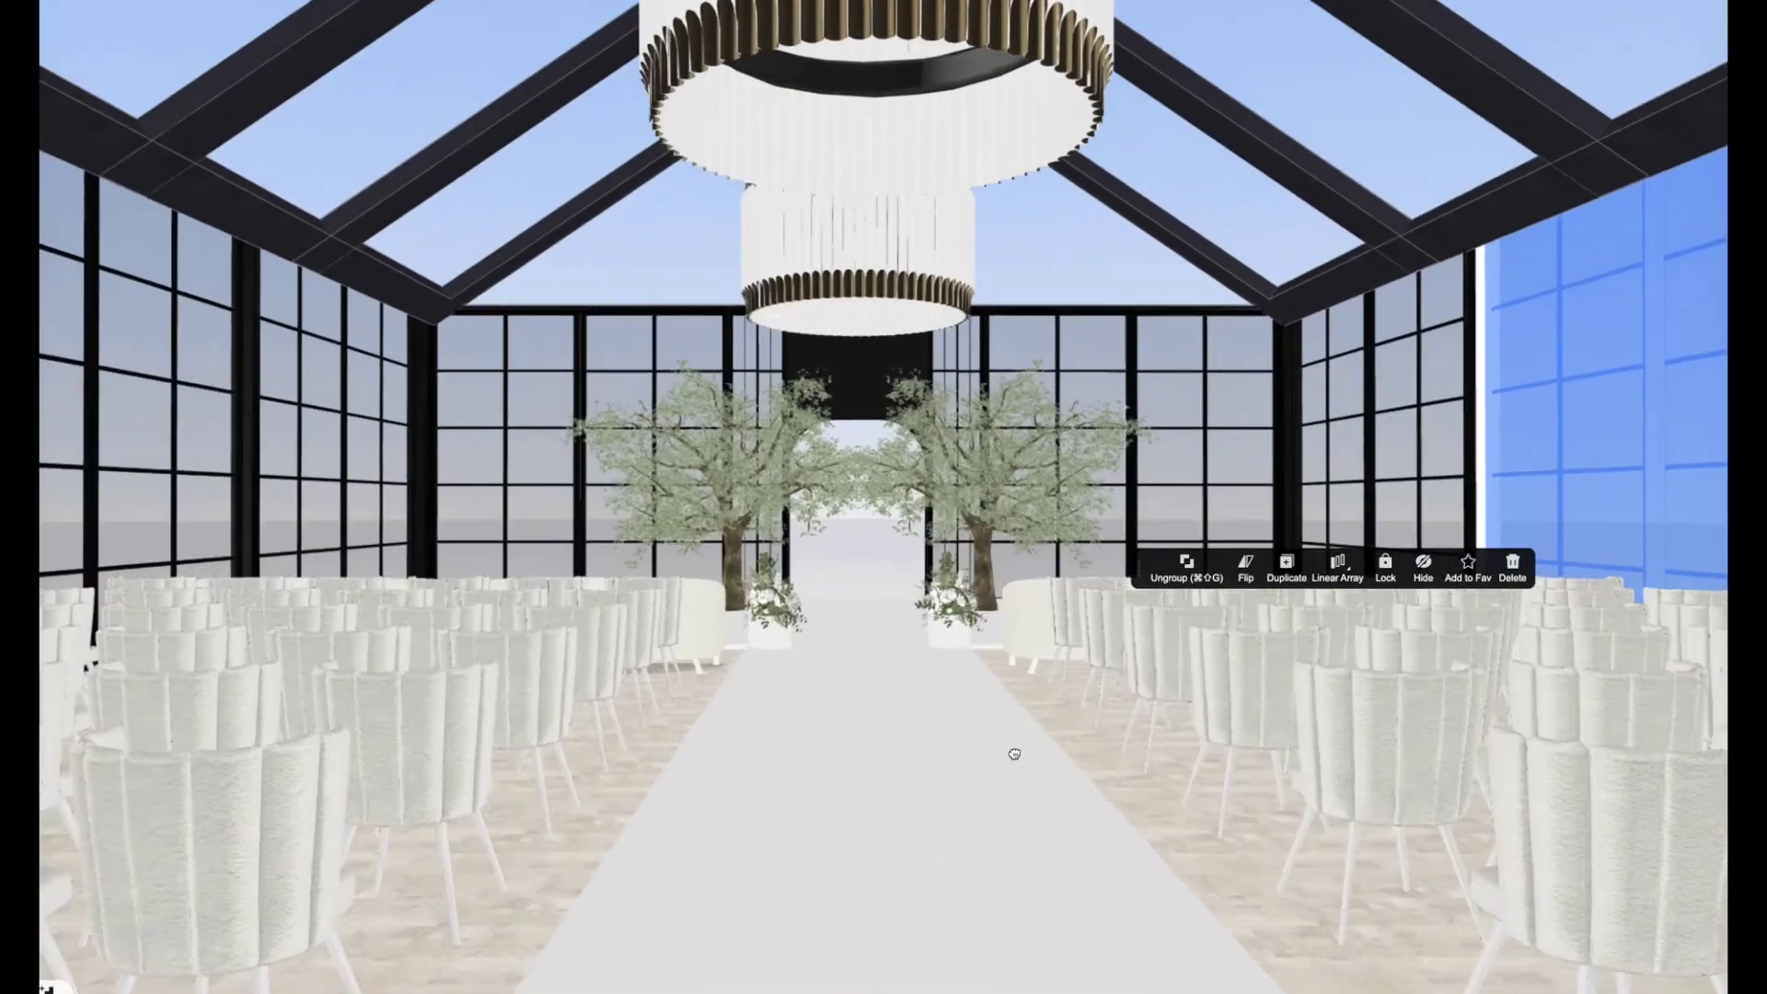
scroll(1009, 765, "down", 2)
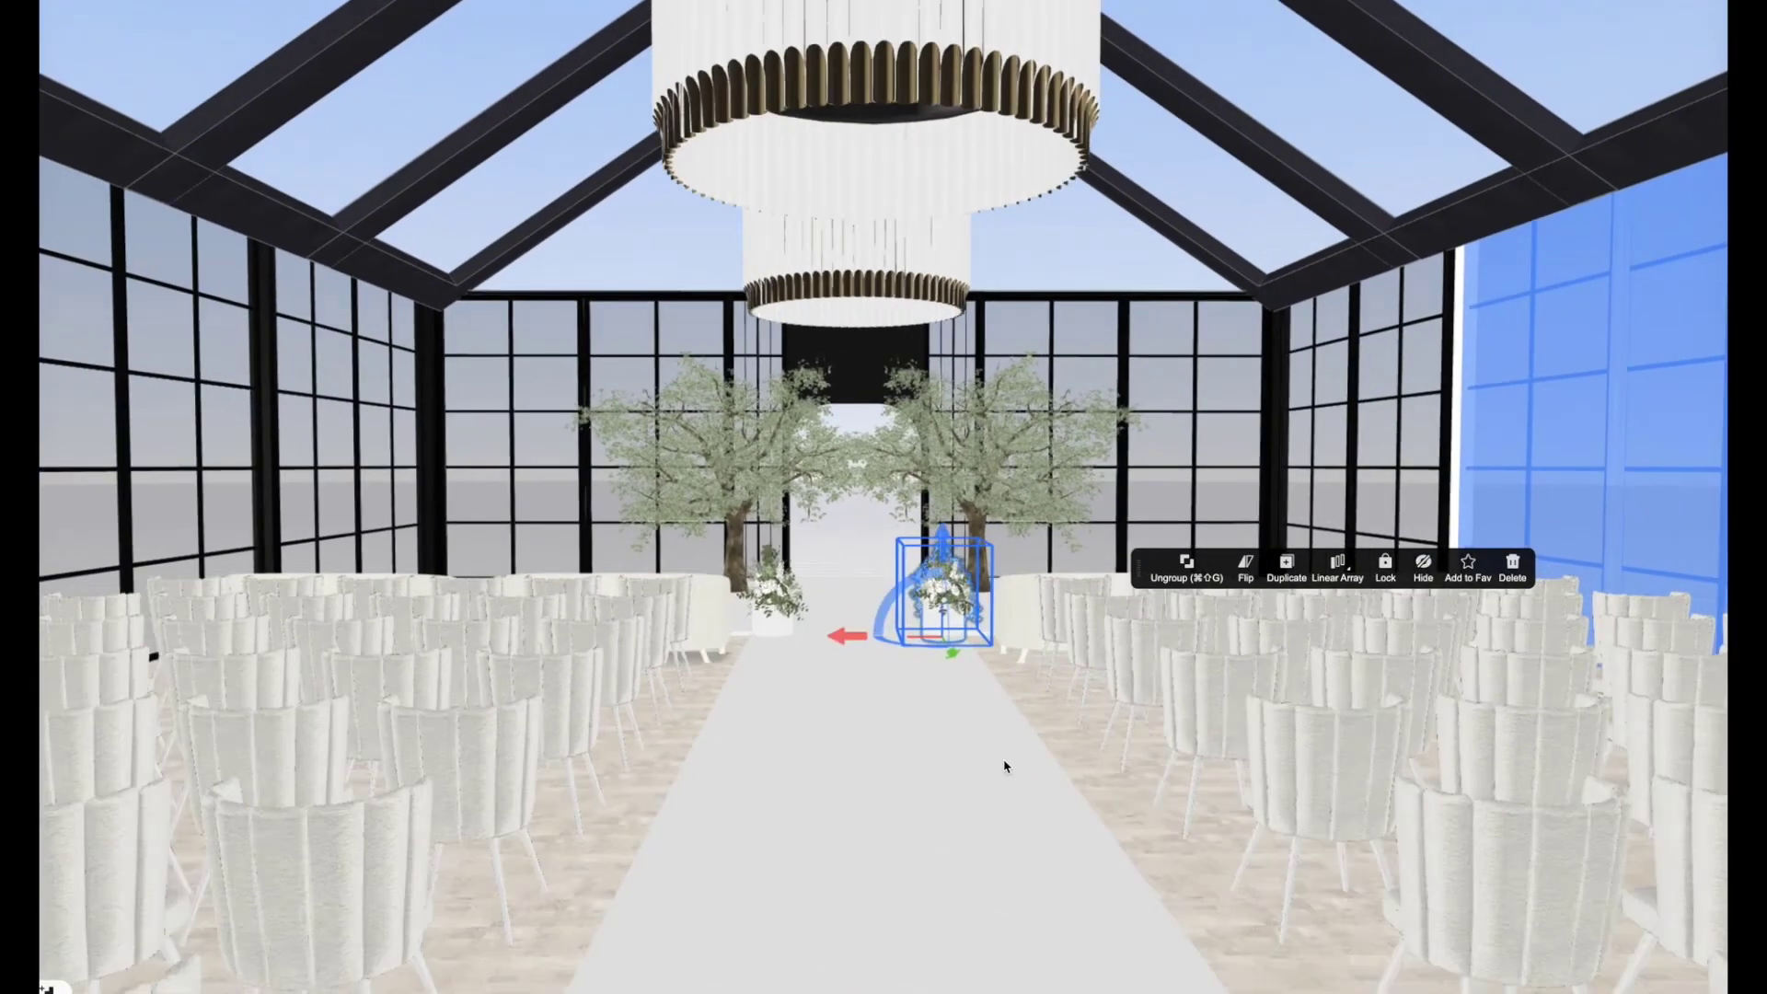
scroll(1005, 764, "down", 3)
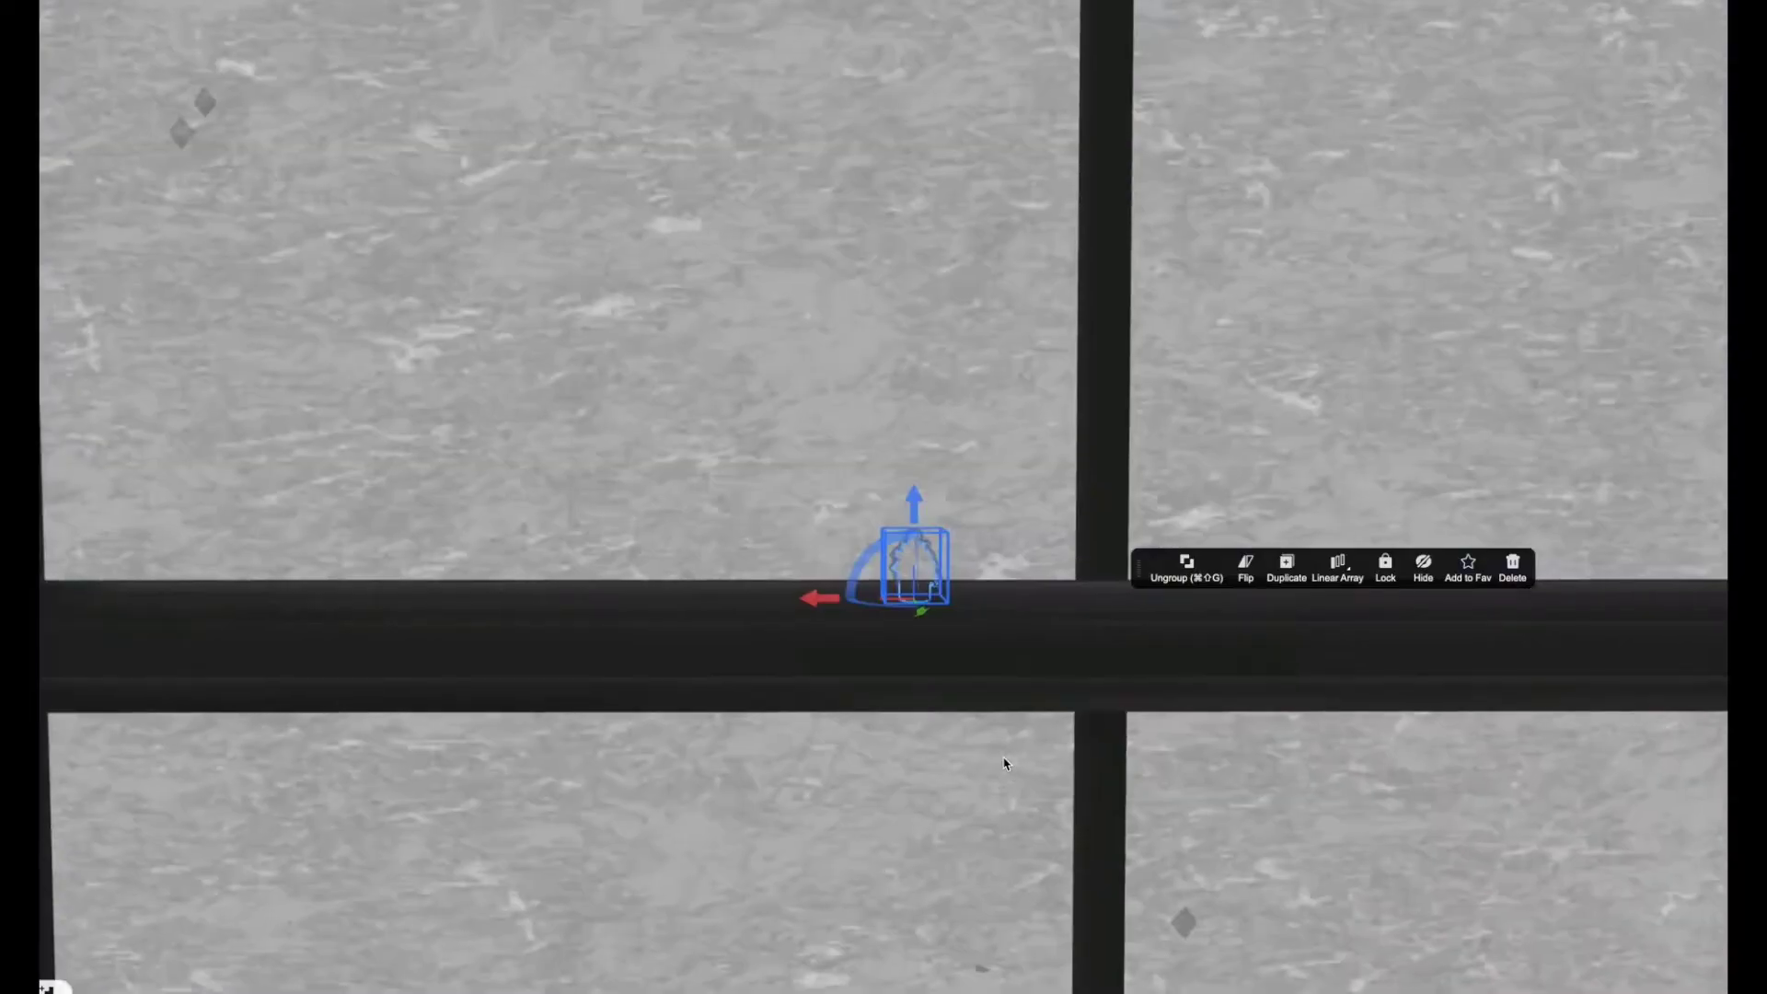
scroll(1005, 764, "up", 5)
left_click(739, 676)
left_click(989, 674, "shift")
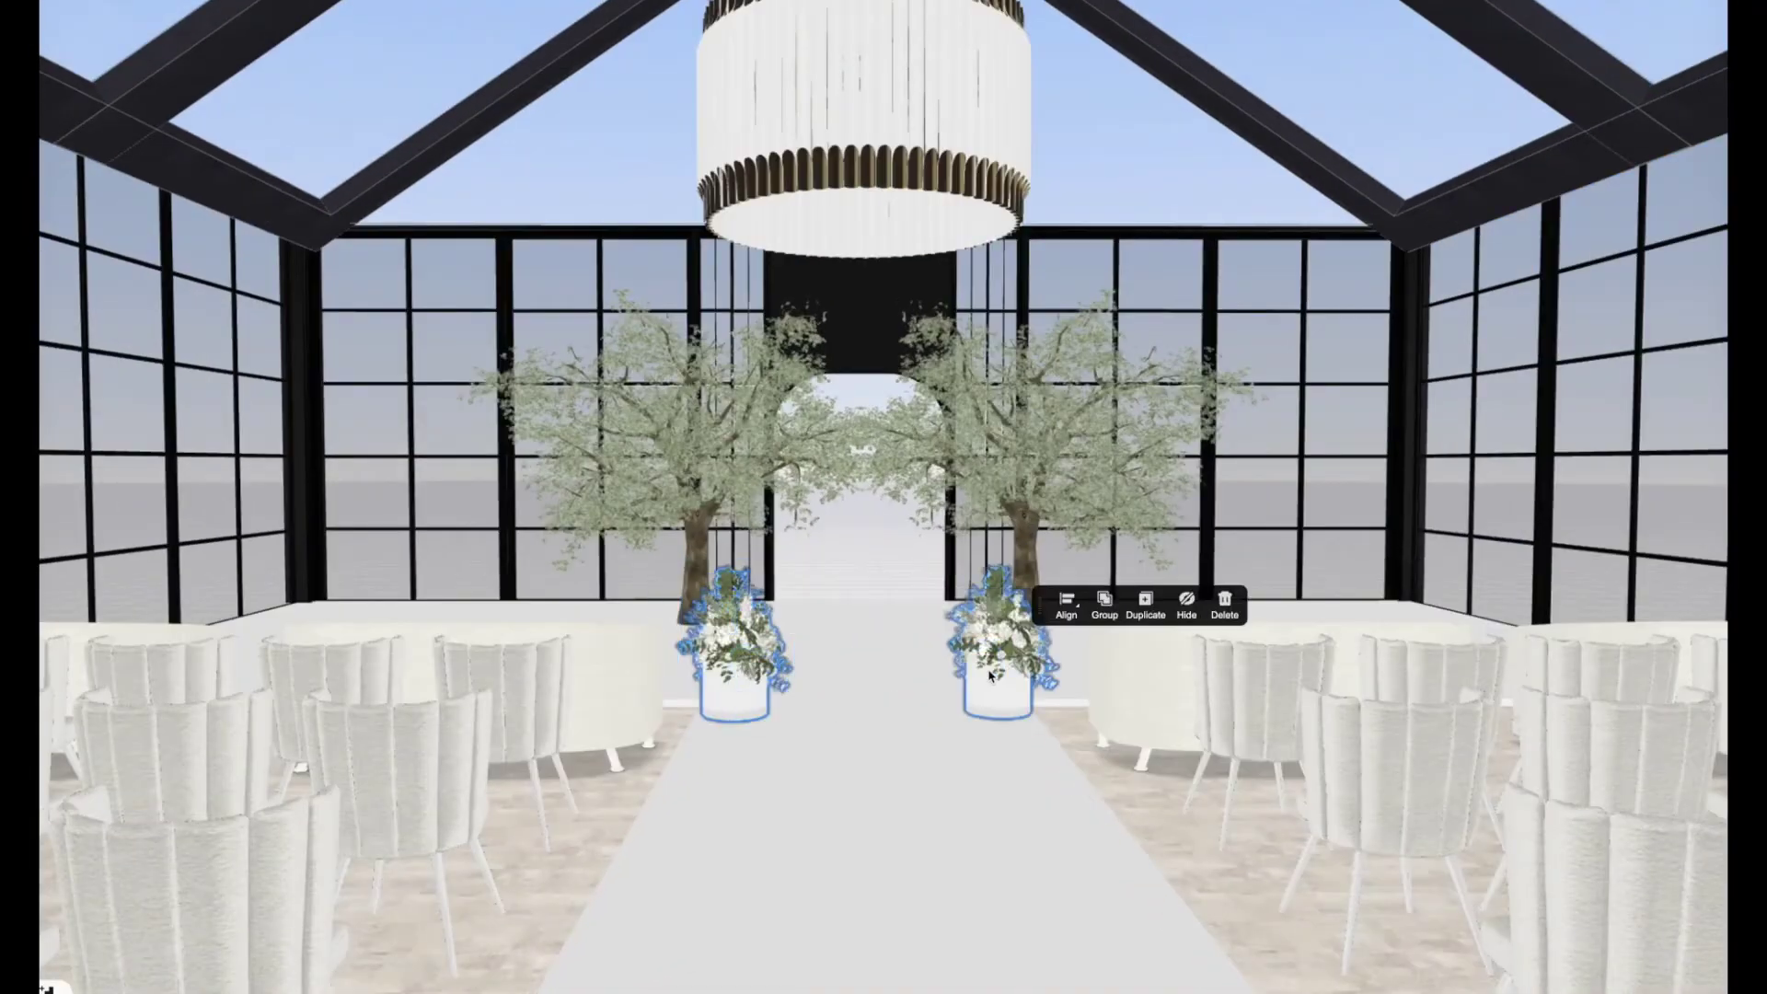
left_click(1101, 611)
Duplicate the floral pedestal pair at the entrance end of the walkway and fine-tune its position using the floor plan.
left_click_drag(769, 826, 1667, 800)
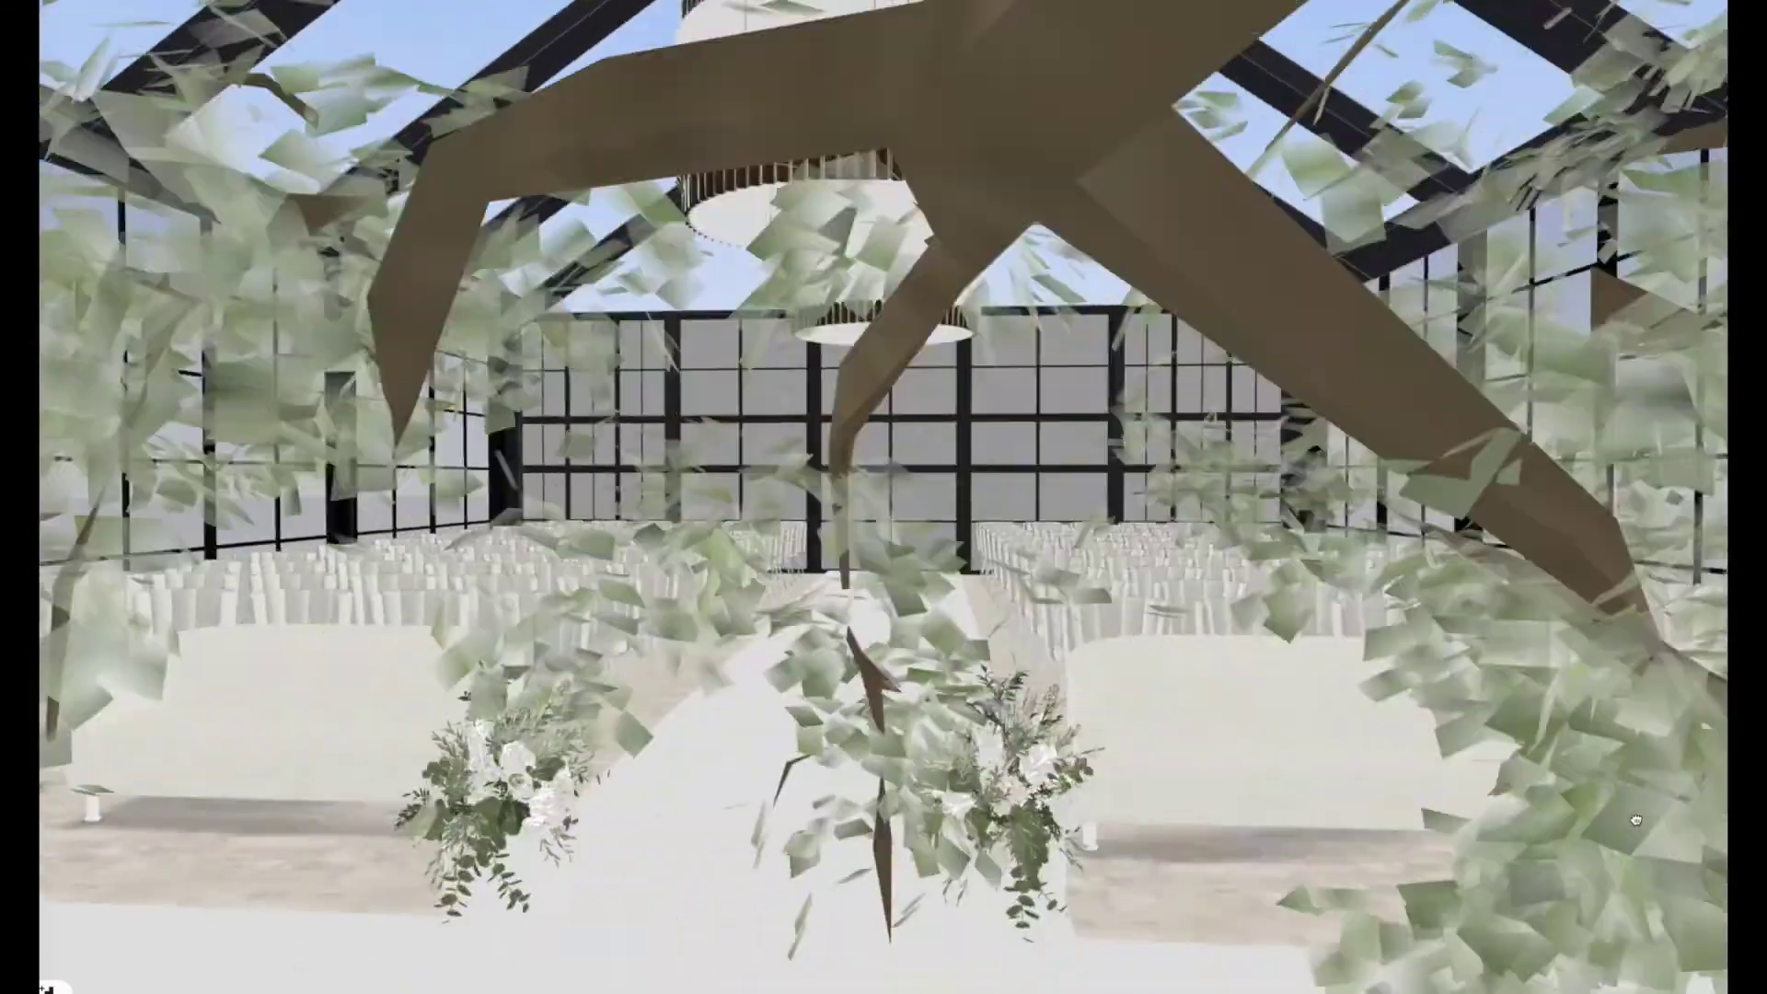
scroll(1667, 801, "up", 3)
left_click(1020, 824)
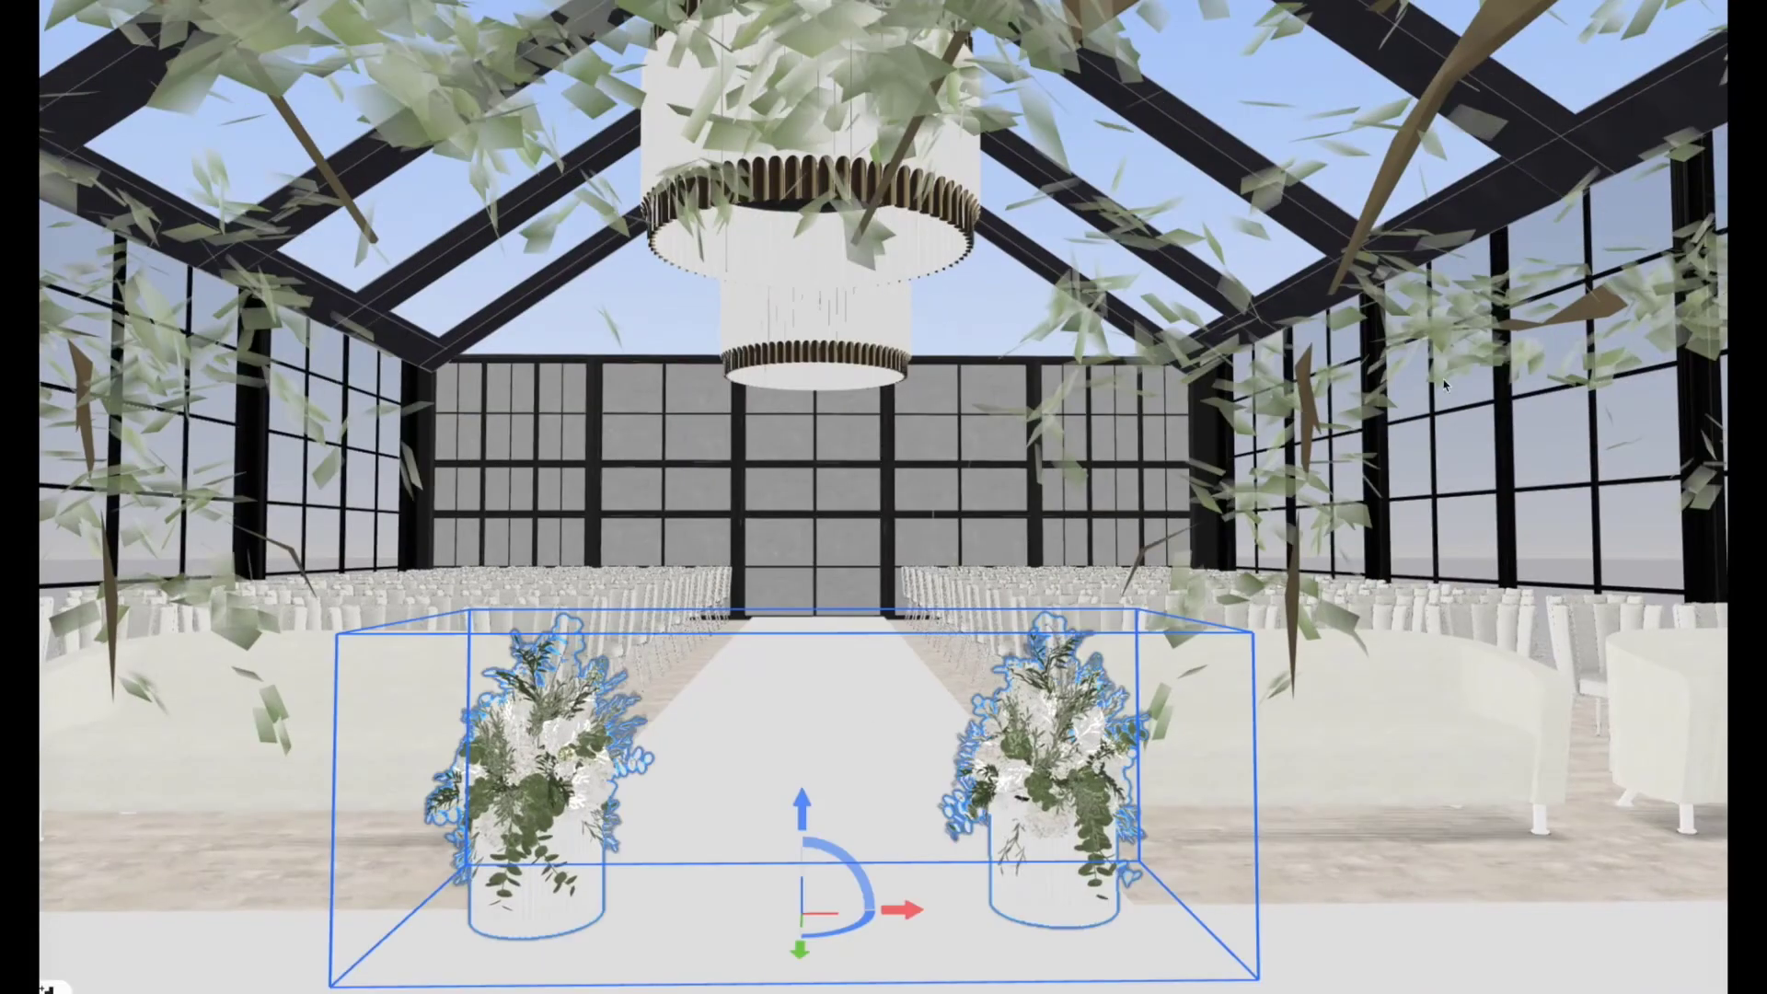
left_click_drag(1046, 822, 817, 625)
left_click(818, 625)
left_click(877, 607)
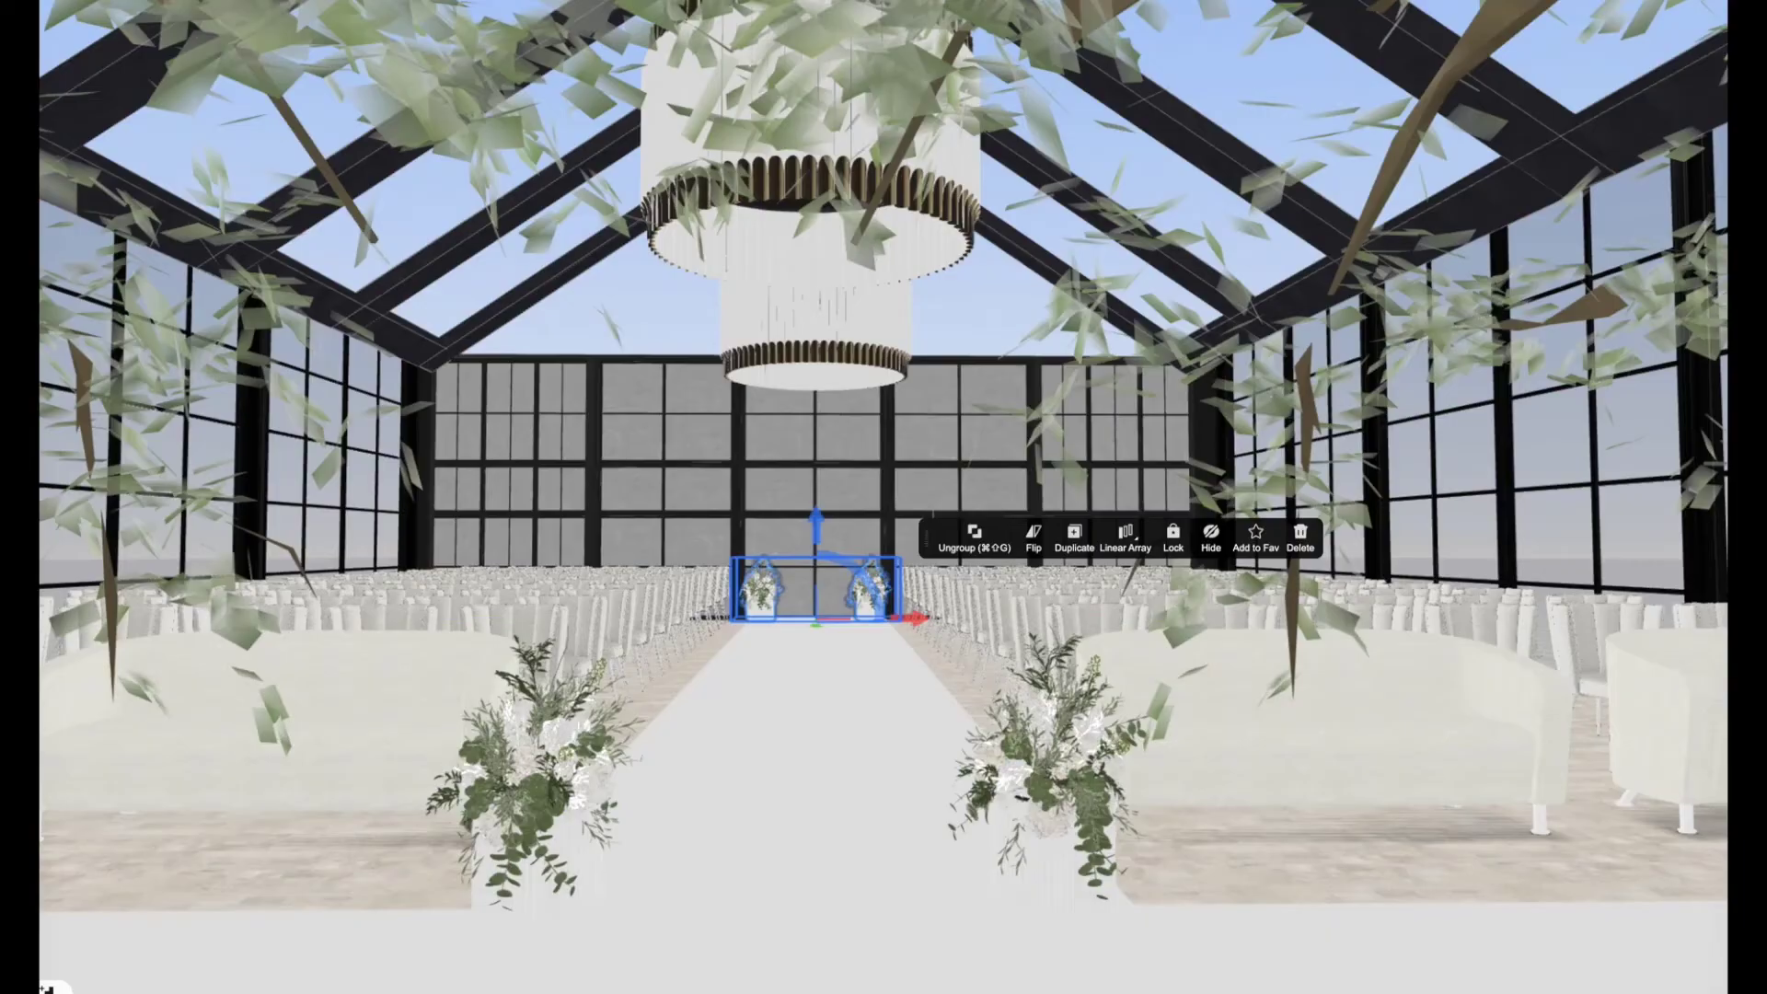
left_click(1725, 313)
left_click_drag(1532, 571, 1532, 580)
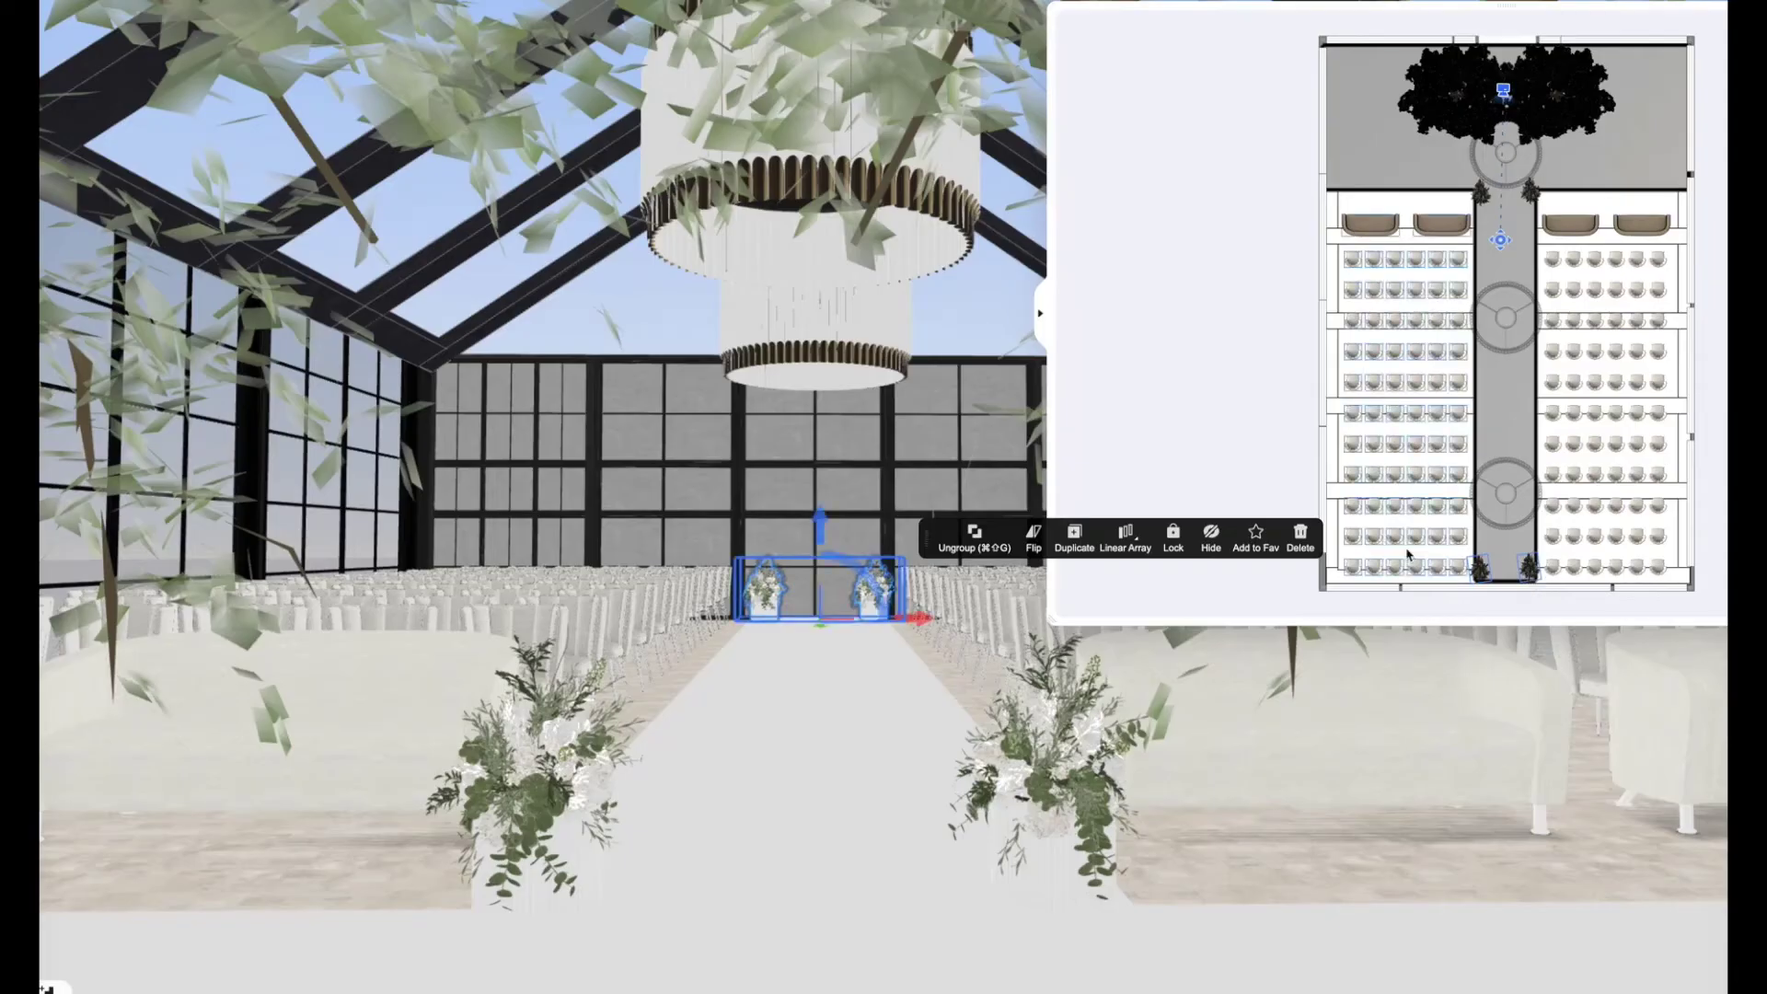
left_click(1256, 538)
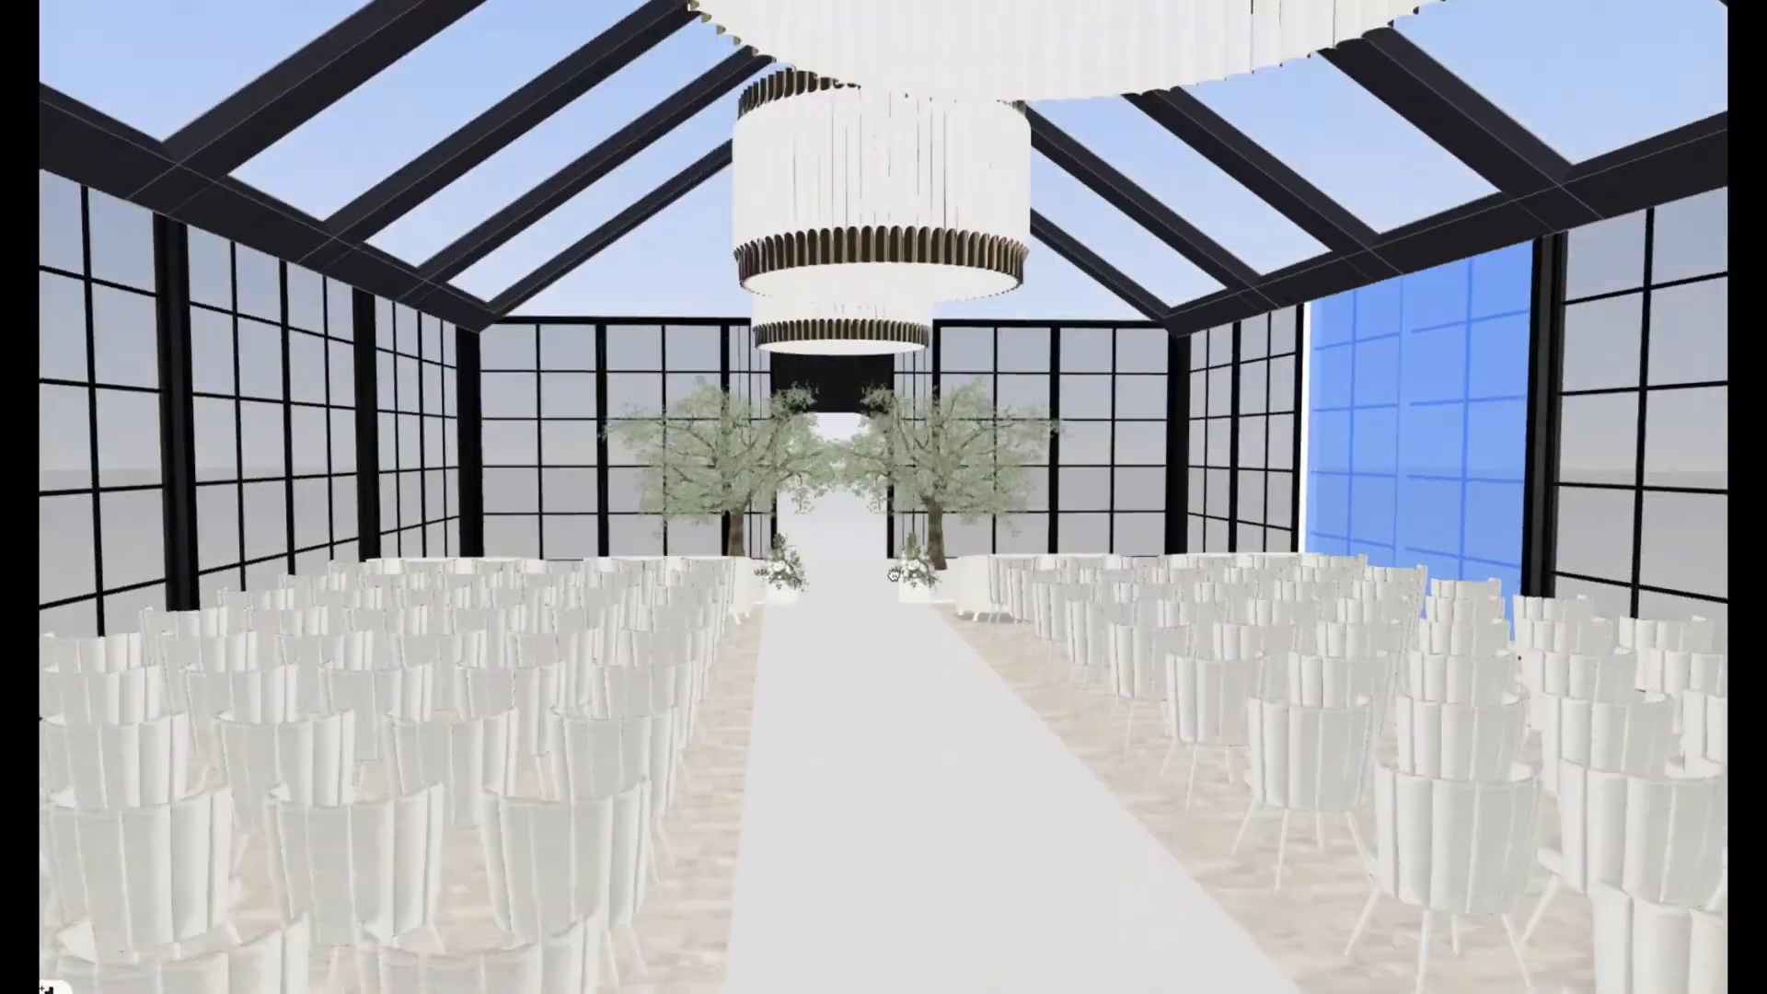
left_click_drag(894, 574, 877, 558)
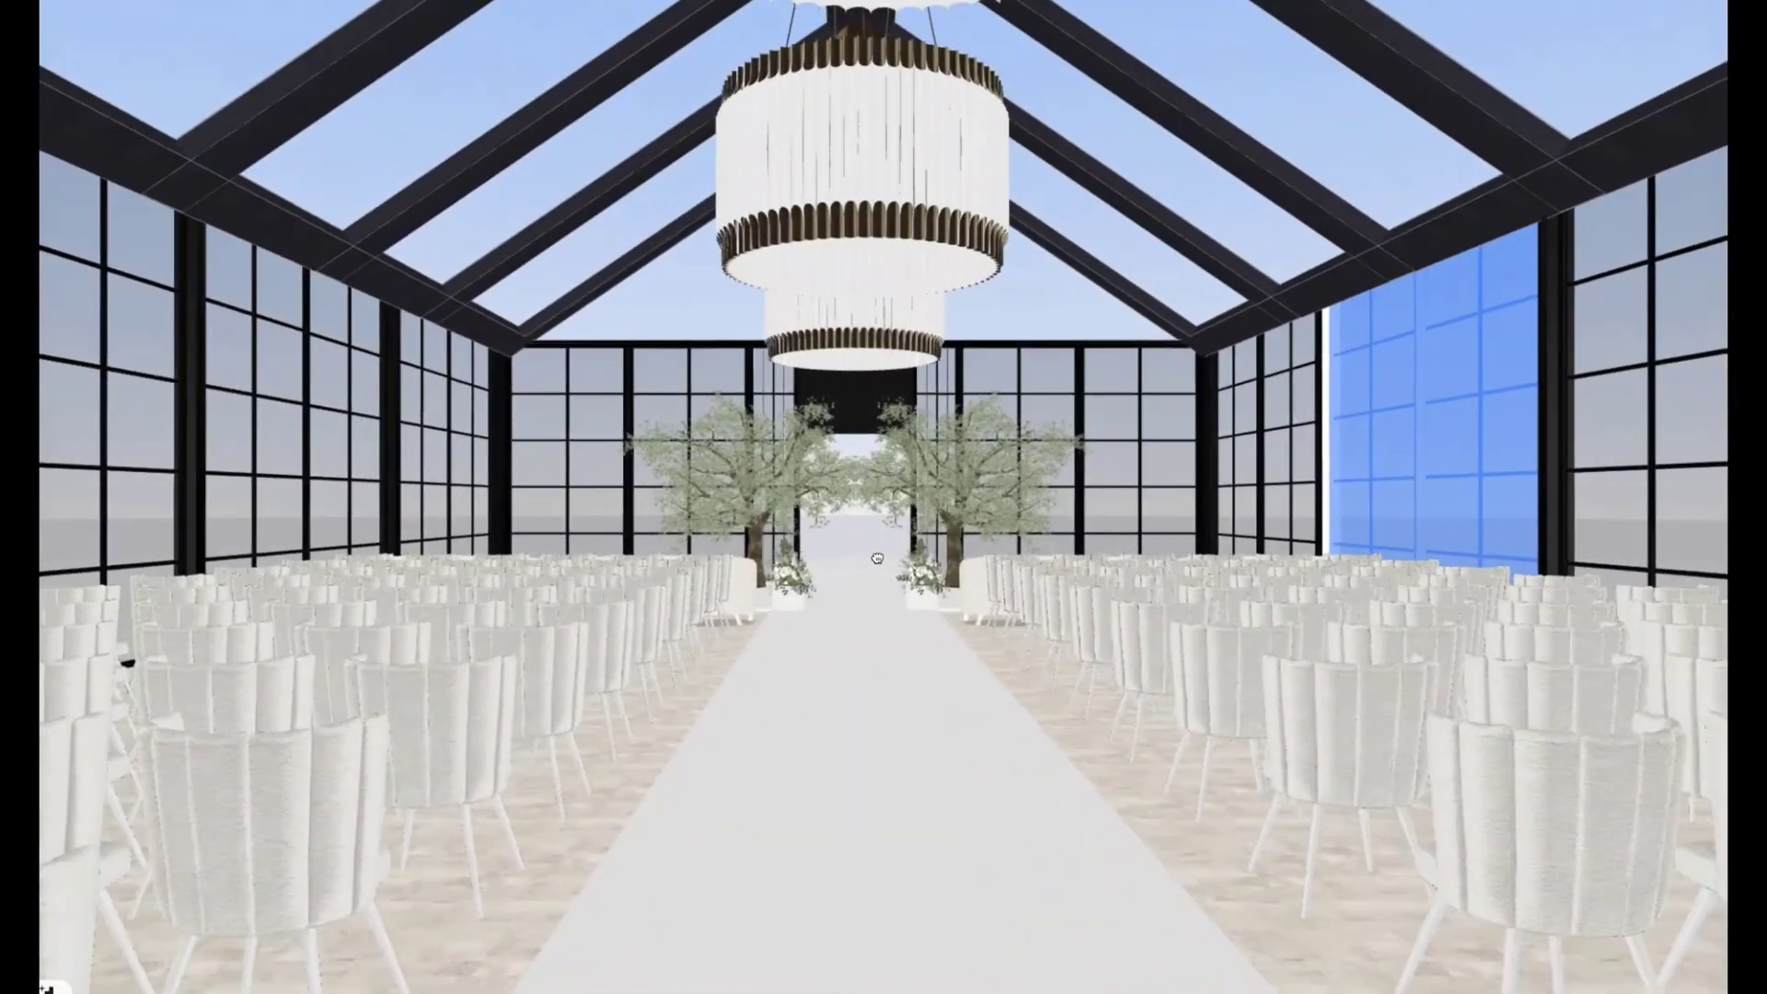
Delete the stray objects lying on the open ground outside the venue building.
mouse_move(919, 2)
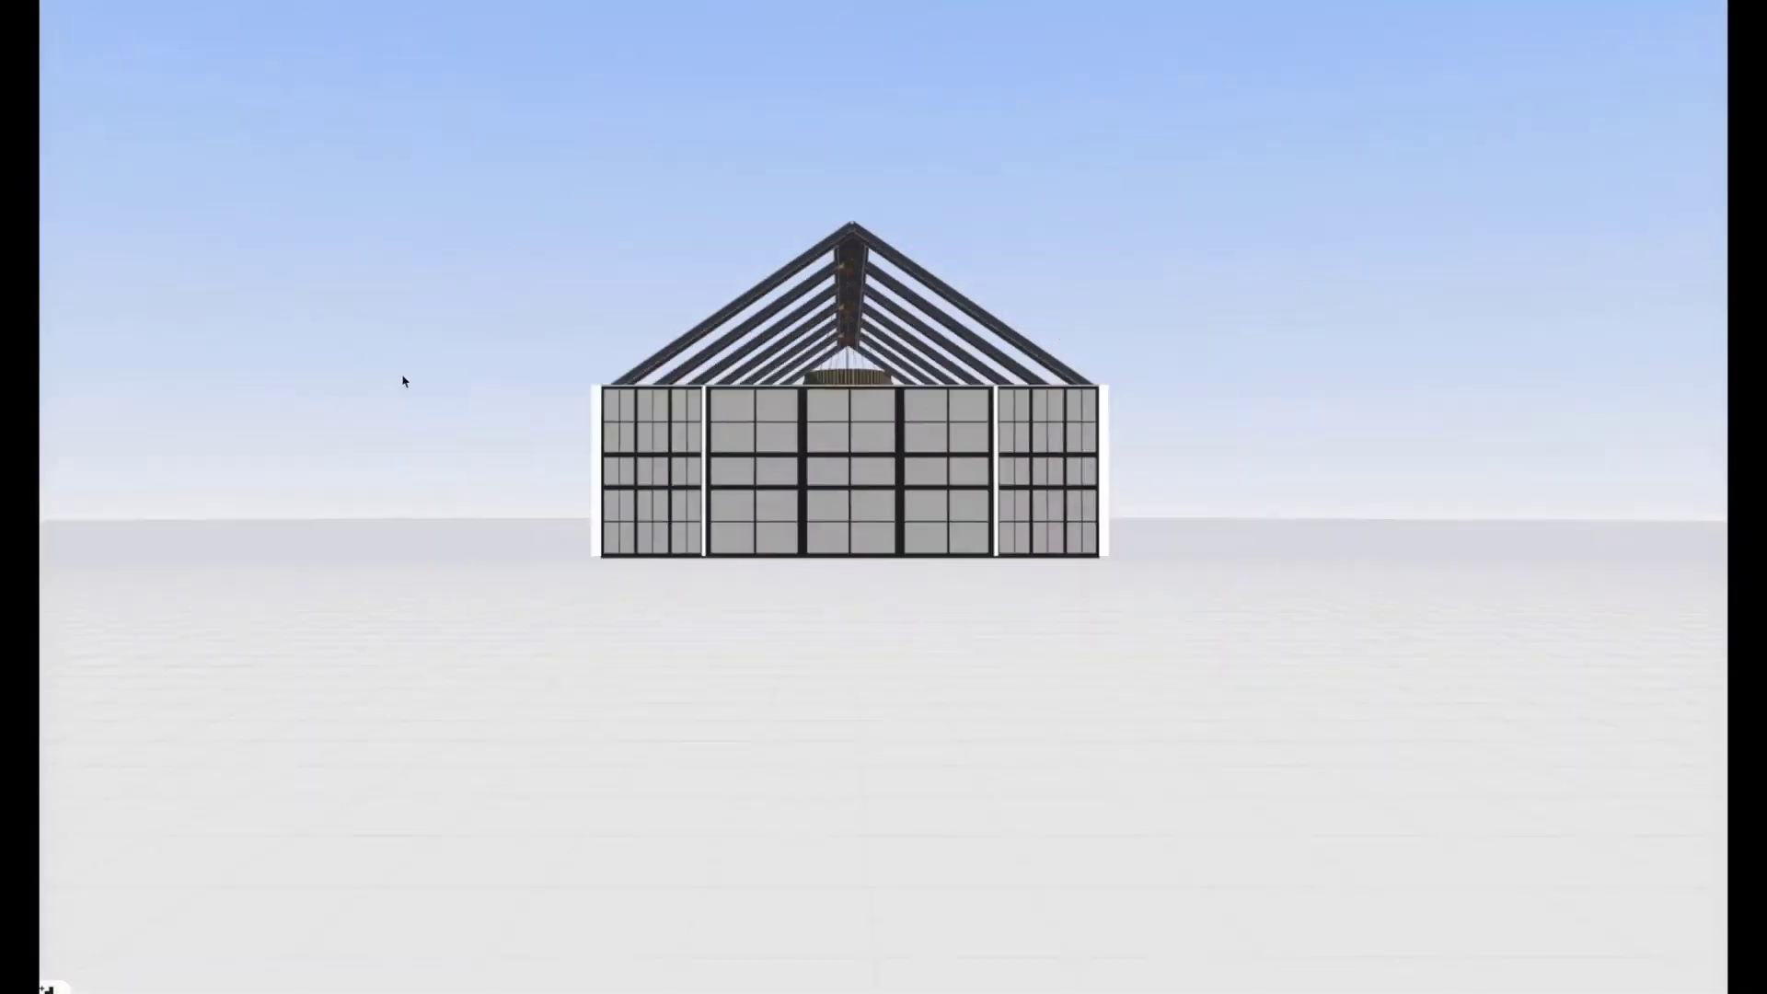
left_click_drag(402, 383, 276, 406)
left_click(279, 416)
key("Delete")
left_click_drag(1381, 647, 934, 773)
left_click(192, 351)
key("Delete")
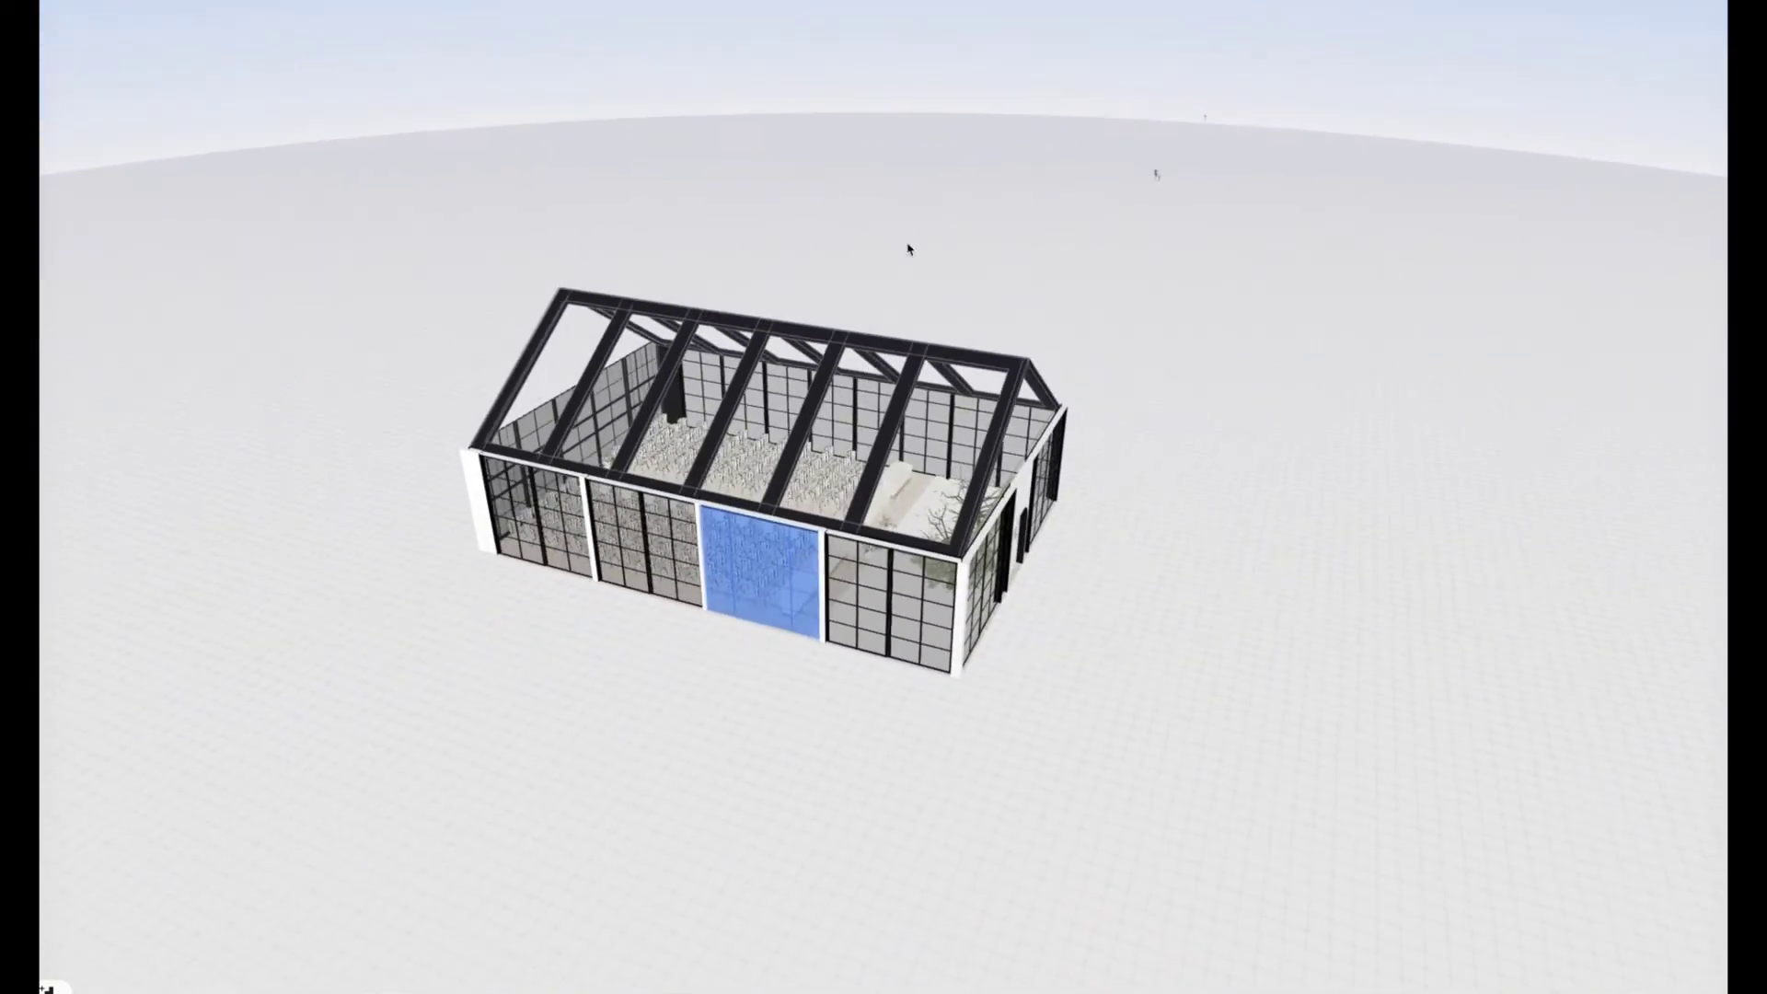
left_click_drag(1209, 124, 1438, 404)
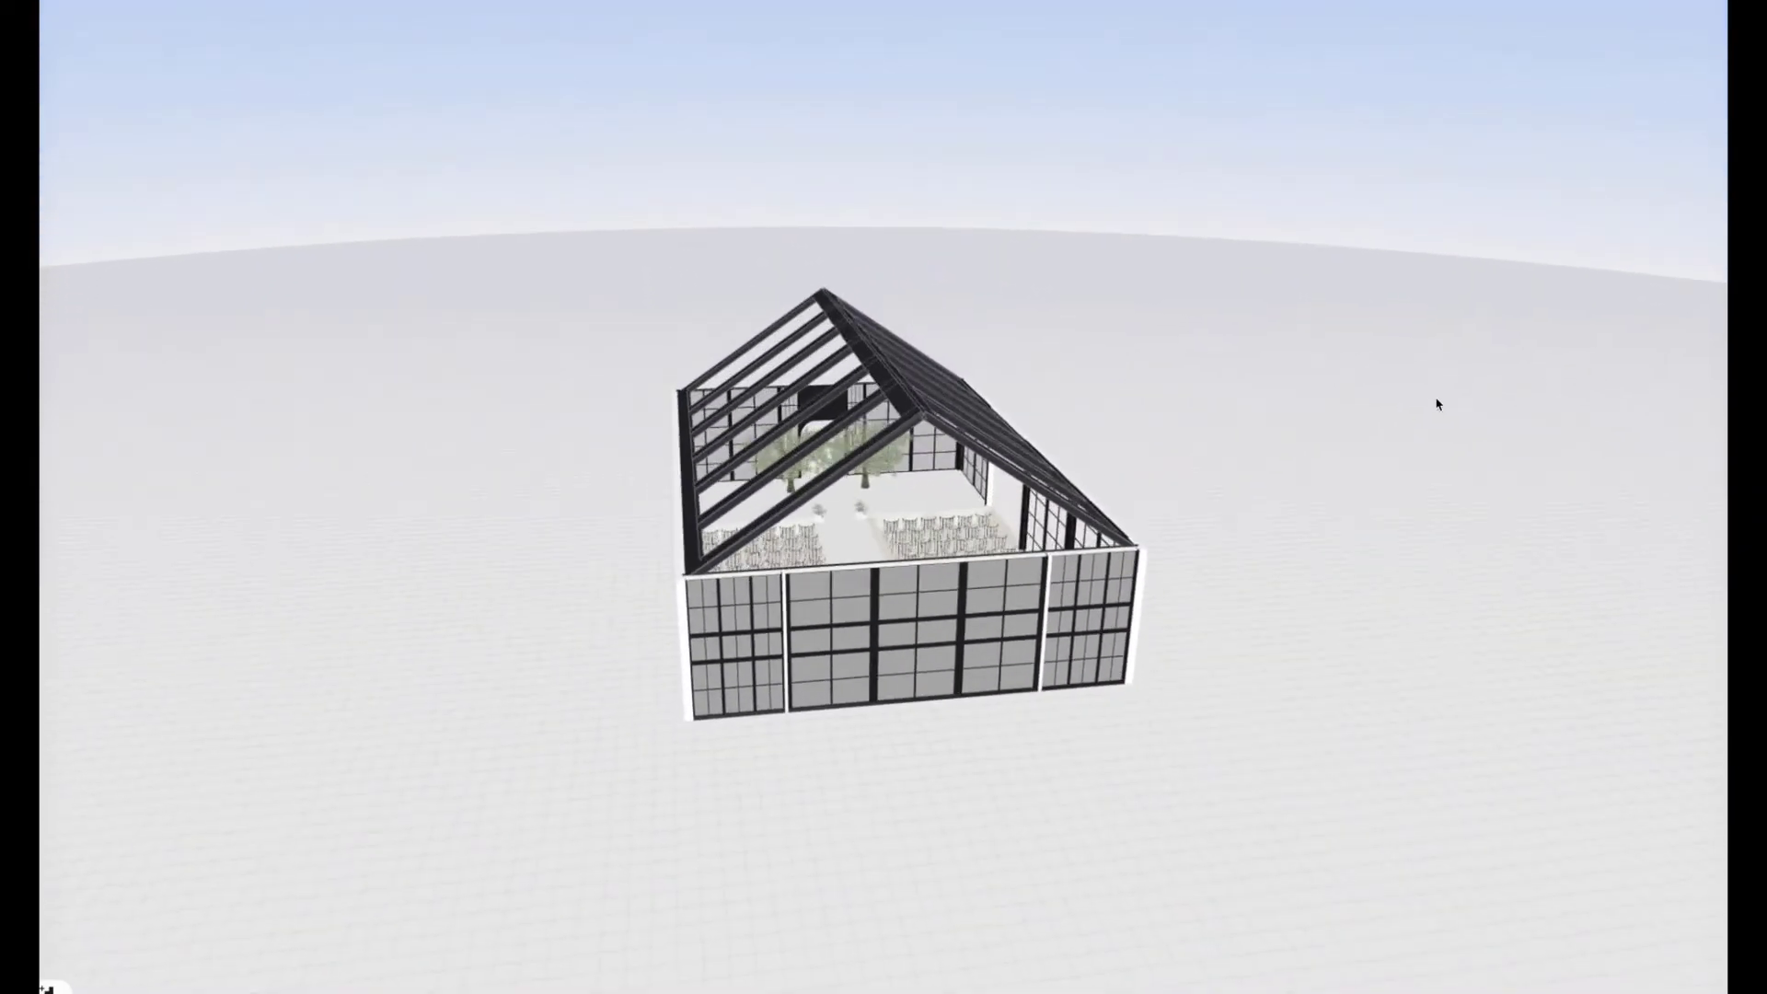
Frame a render view from inside the venue, looking straight down the walkway toward the paired trees, with the garden background.
left_click(1014, 20)
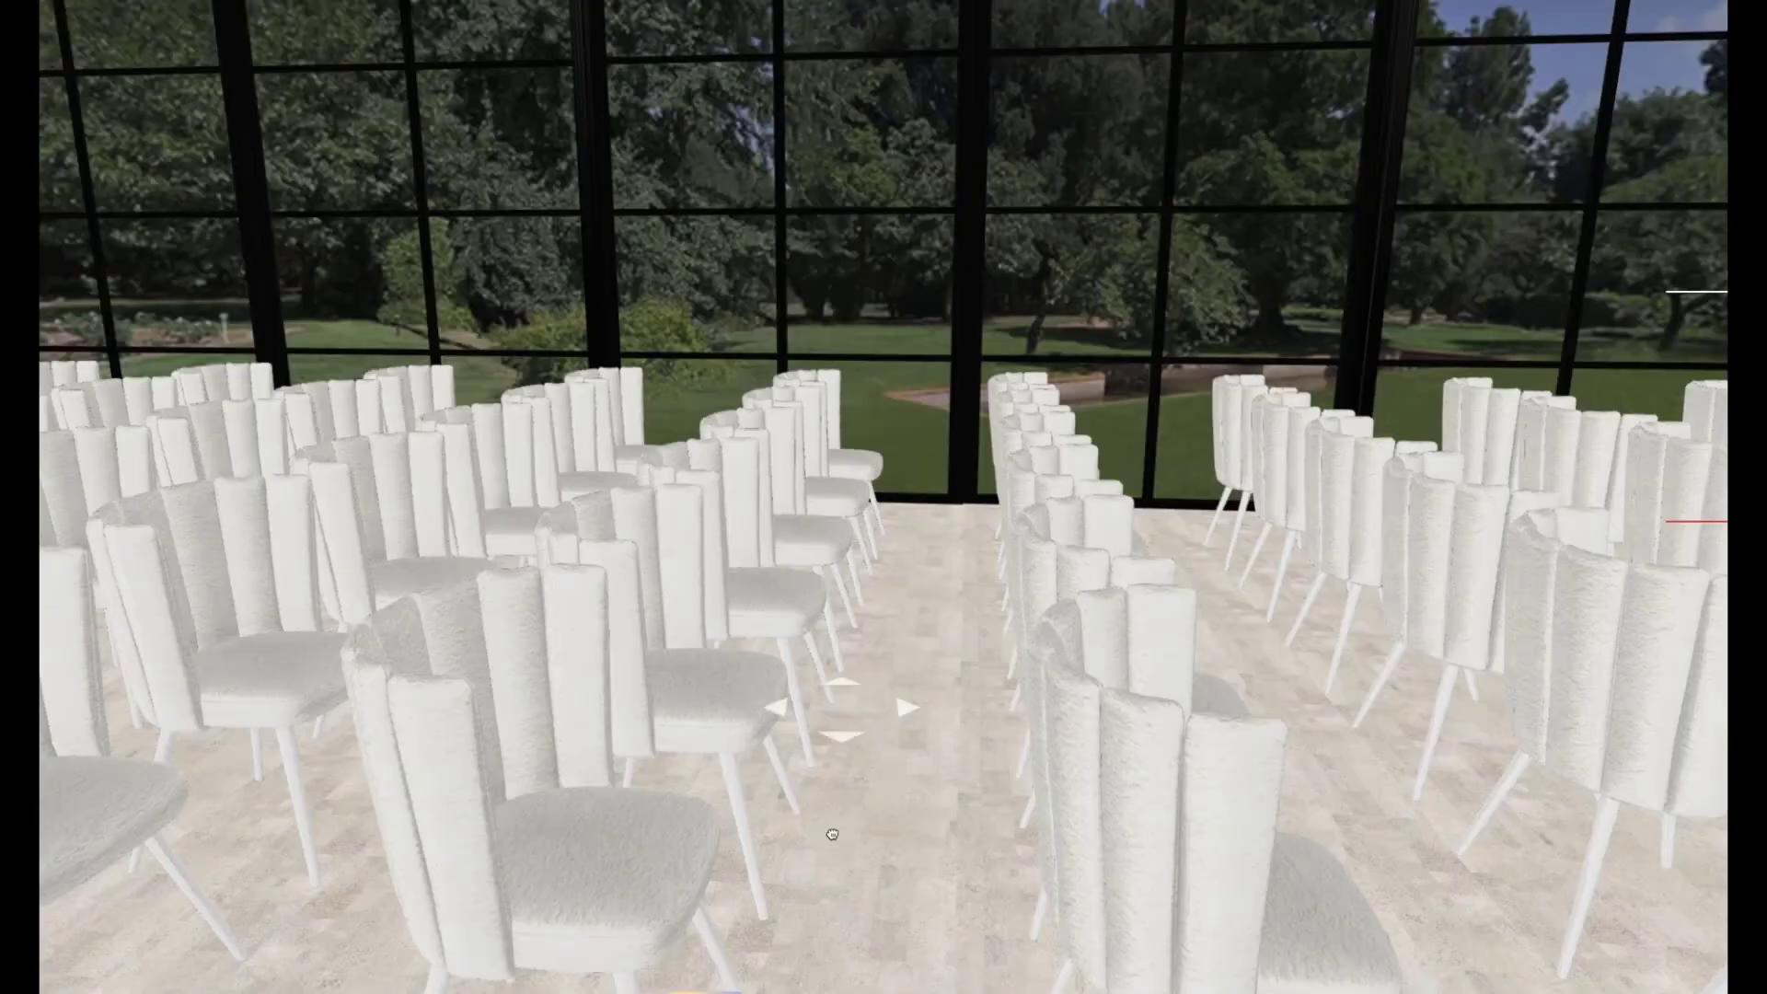
left_click_drag(1565, 727, 1247, 802)
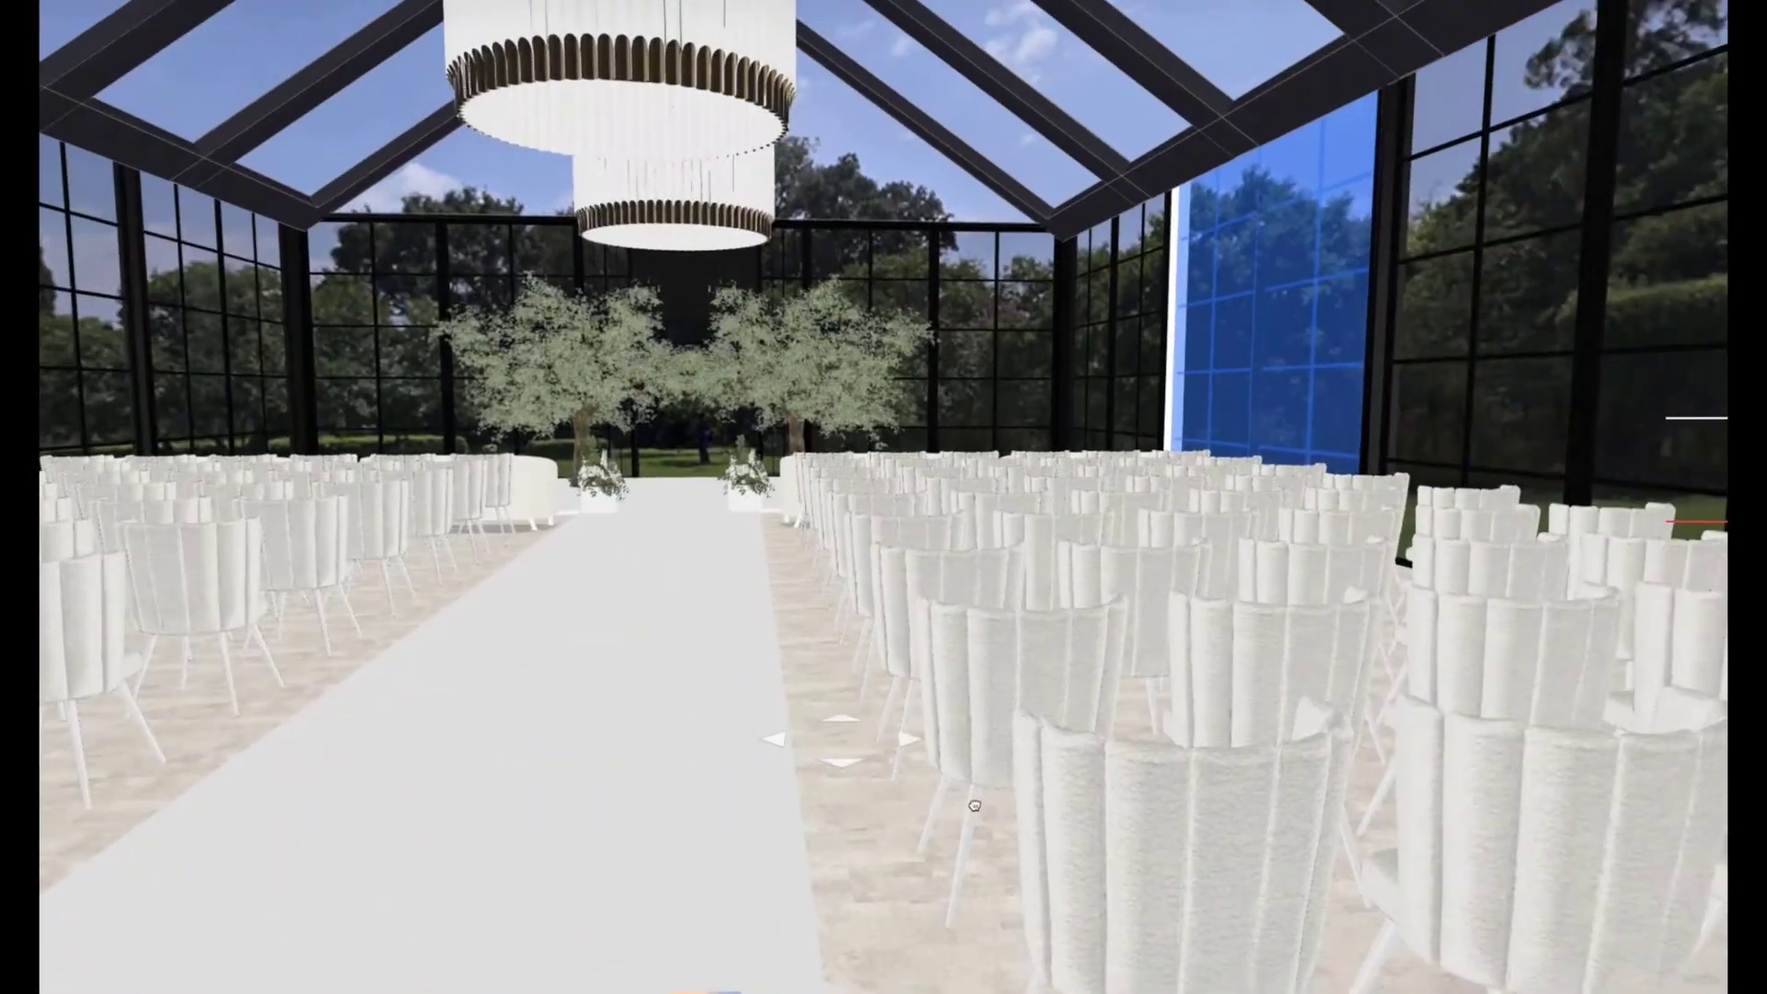
right_click_drag(975, 806, 1031, 805)
scroll(835, 805, "down", 2)
scroll(835, 805, "up", 2)
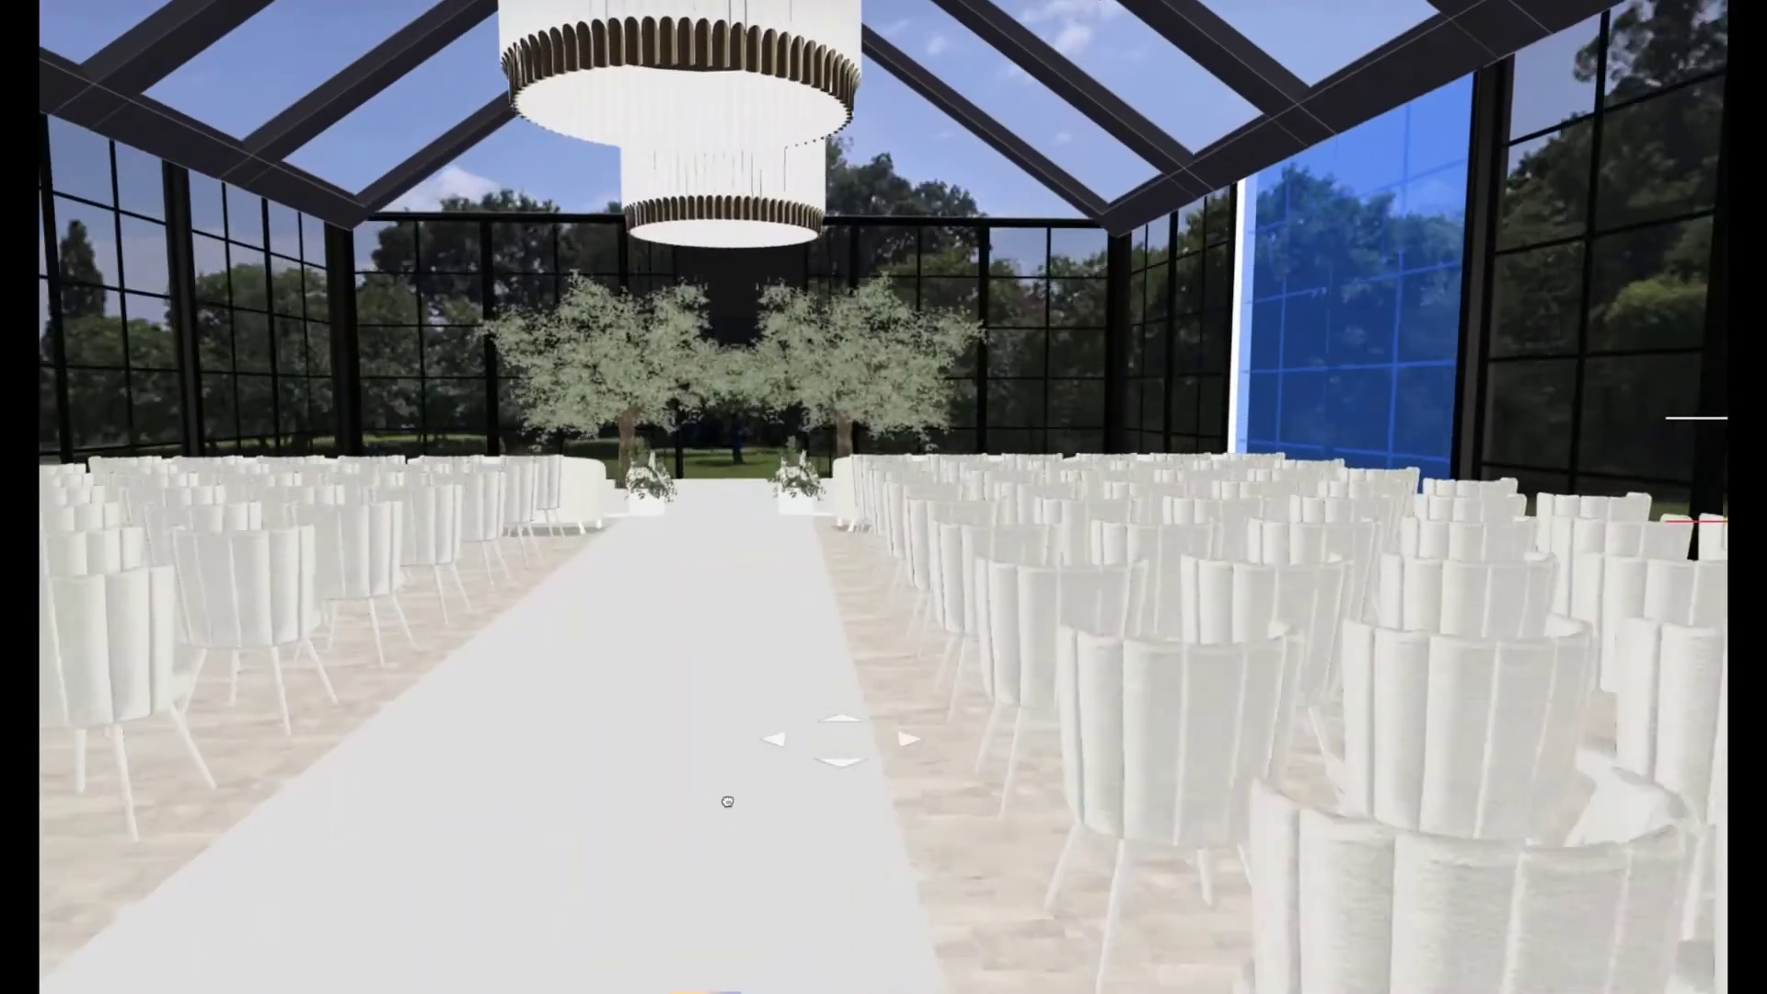
right_click_drag(726, 803, 884, 798)
left_click_drag(883, 798, 826, 799)
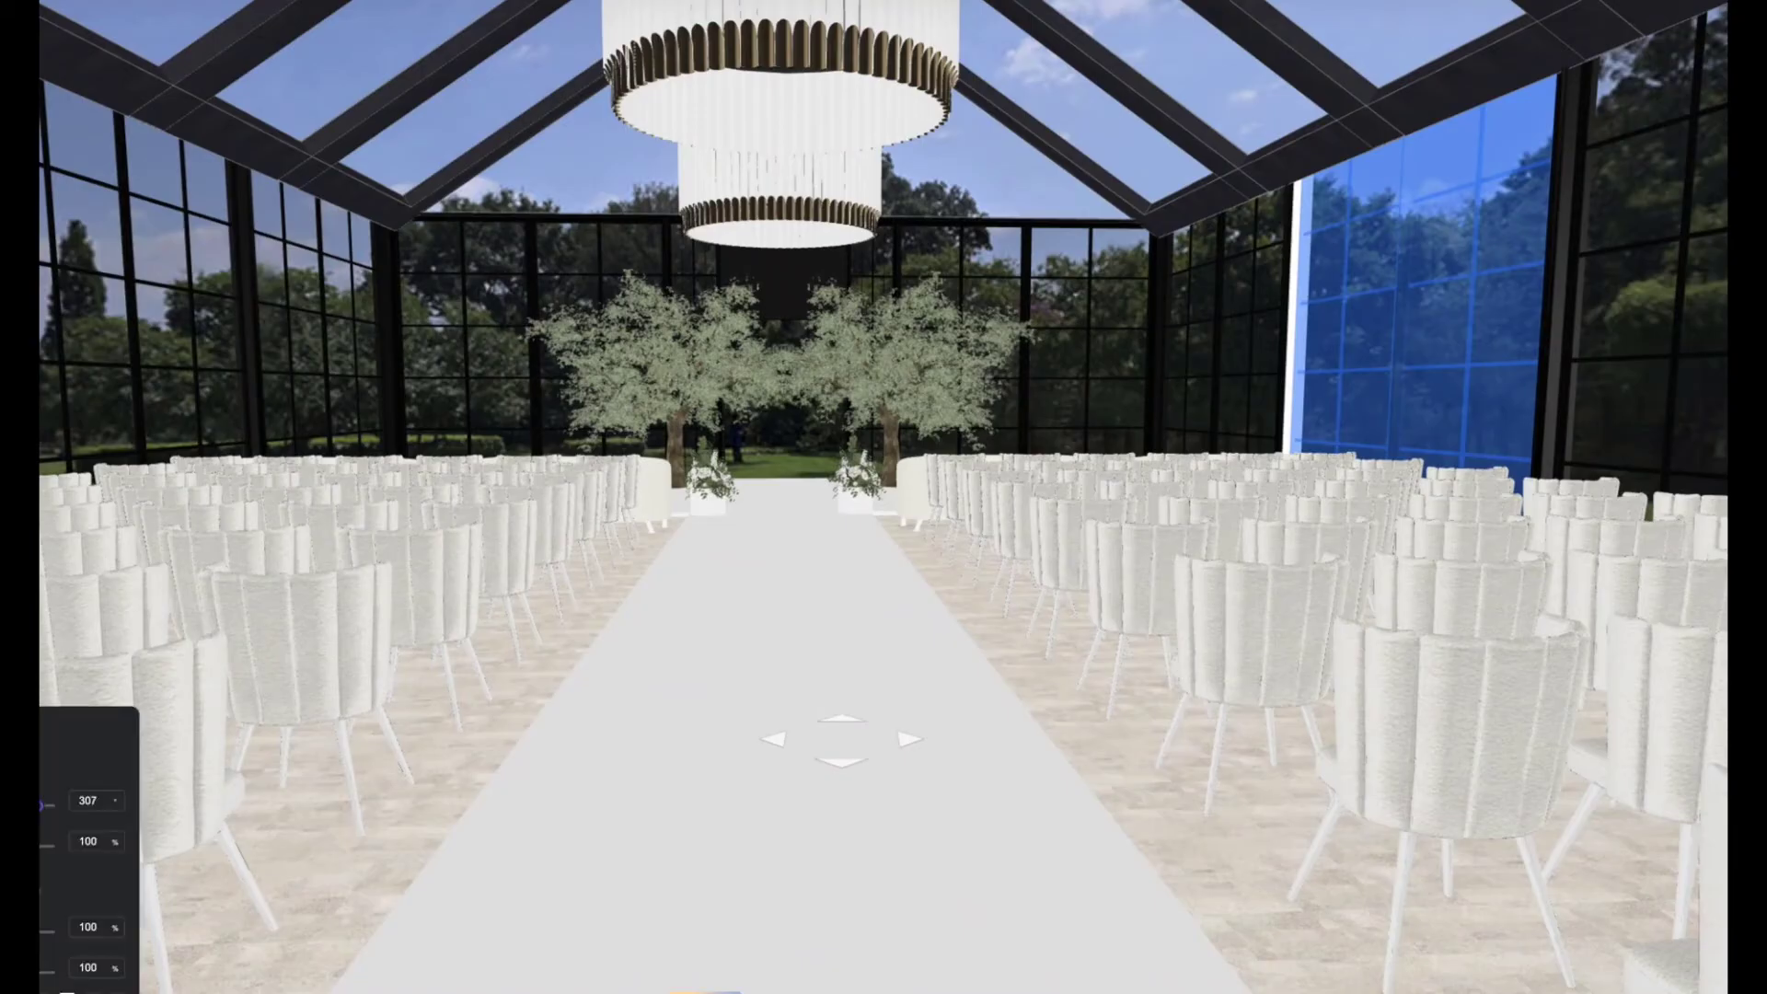
Rotate the garden background to 52 so that lawn and trees fill the view behind the platform.
left_click_drag(42, 812, 30, 812)
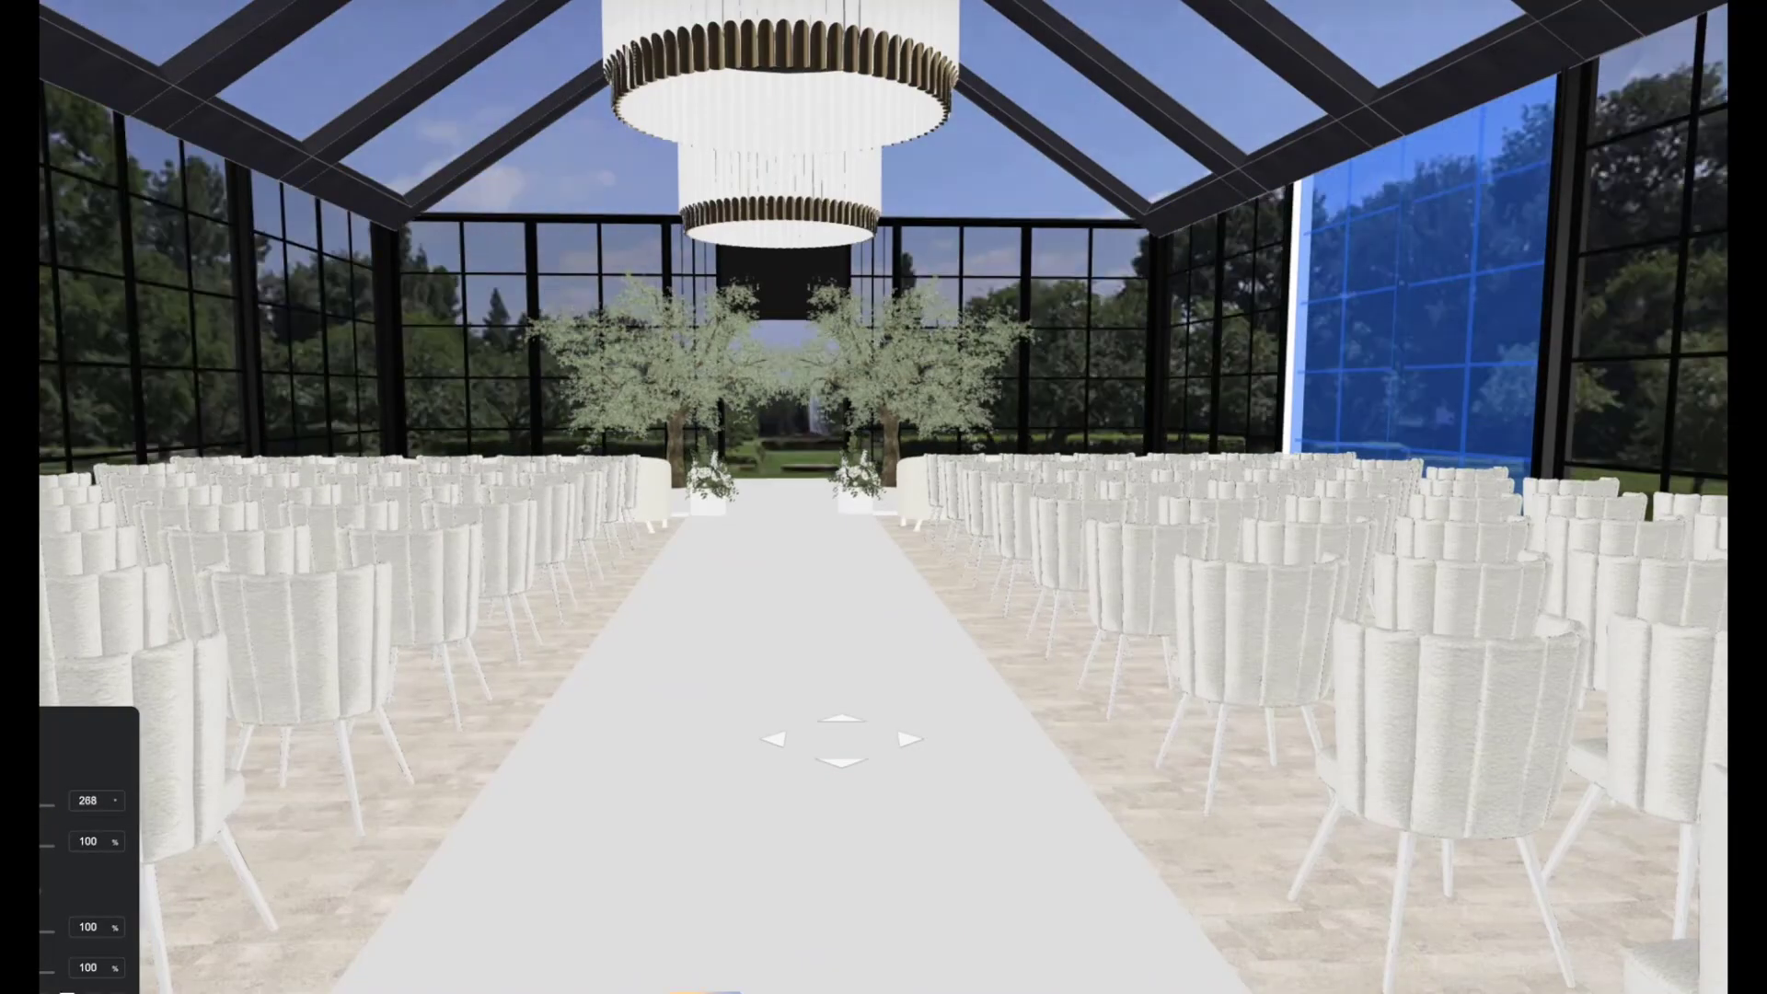
left_click(116, 797)
left_click(116, 797)
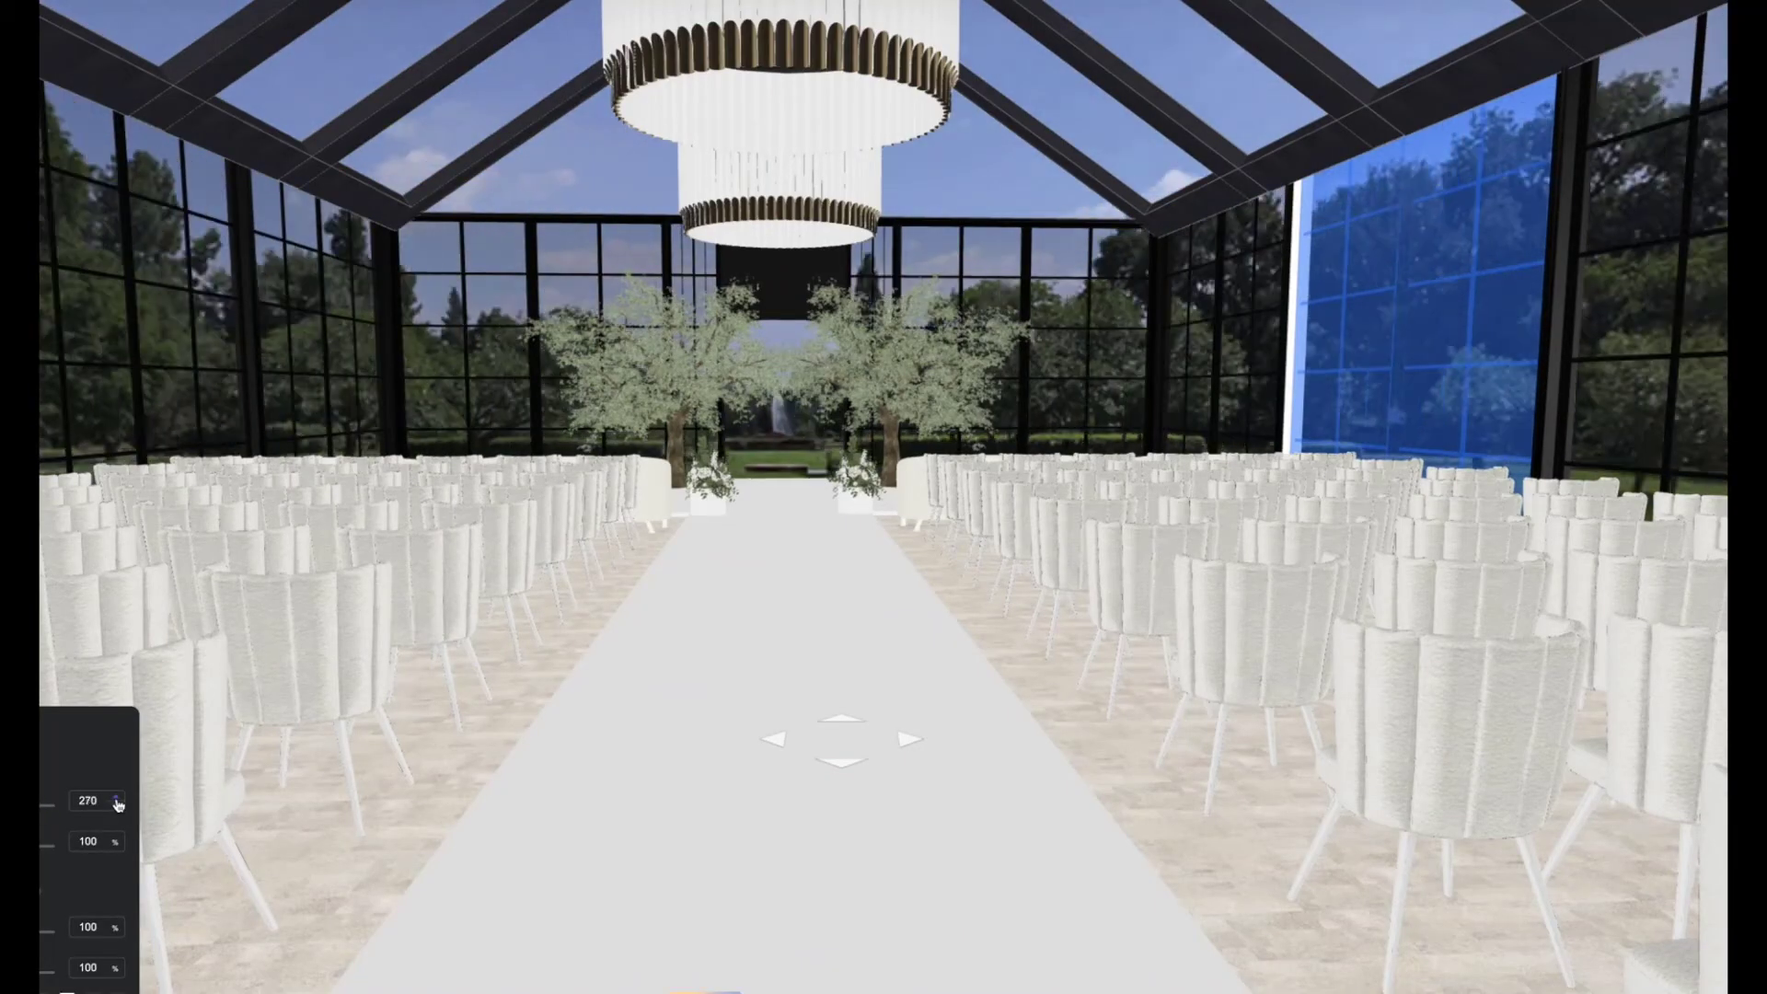
left_click(116, 797)
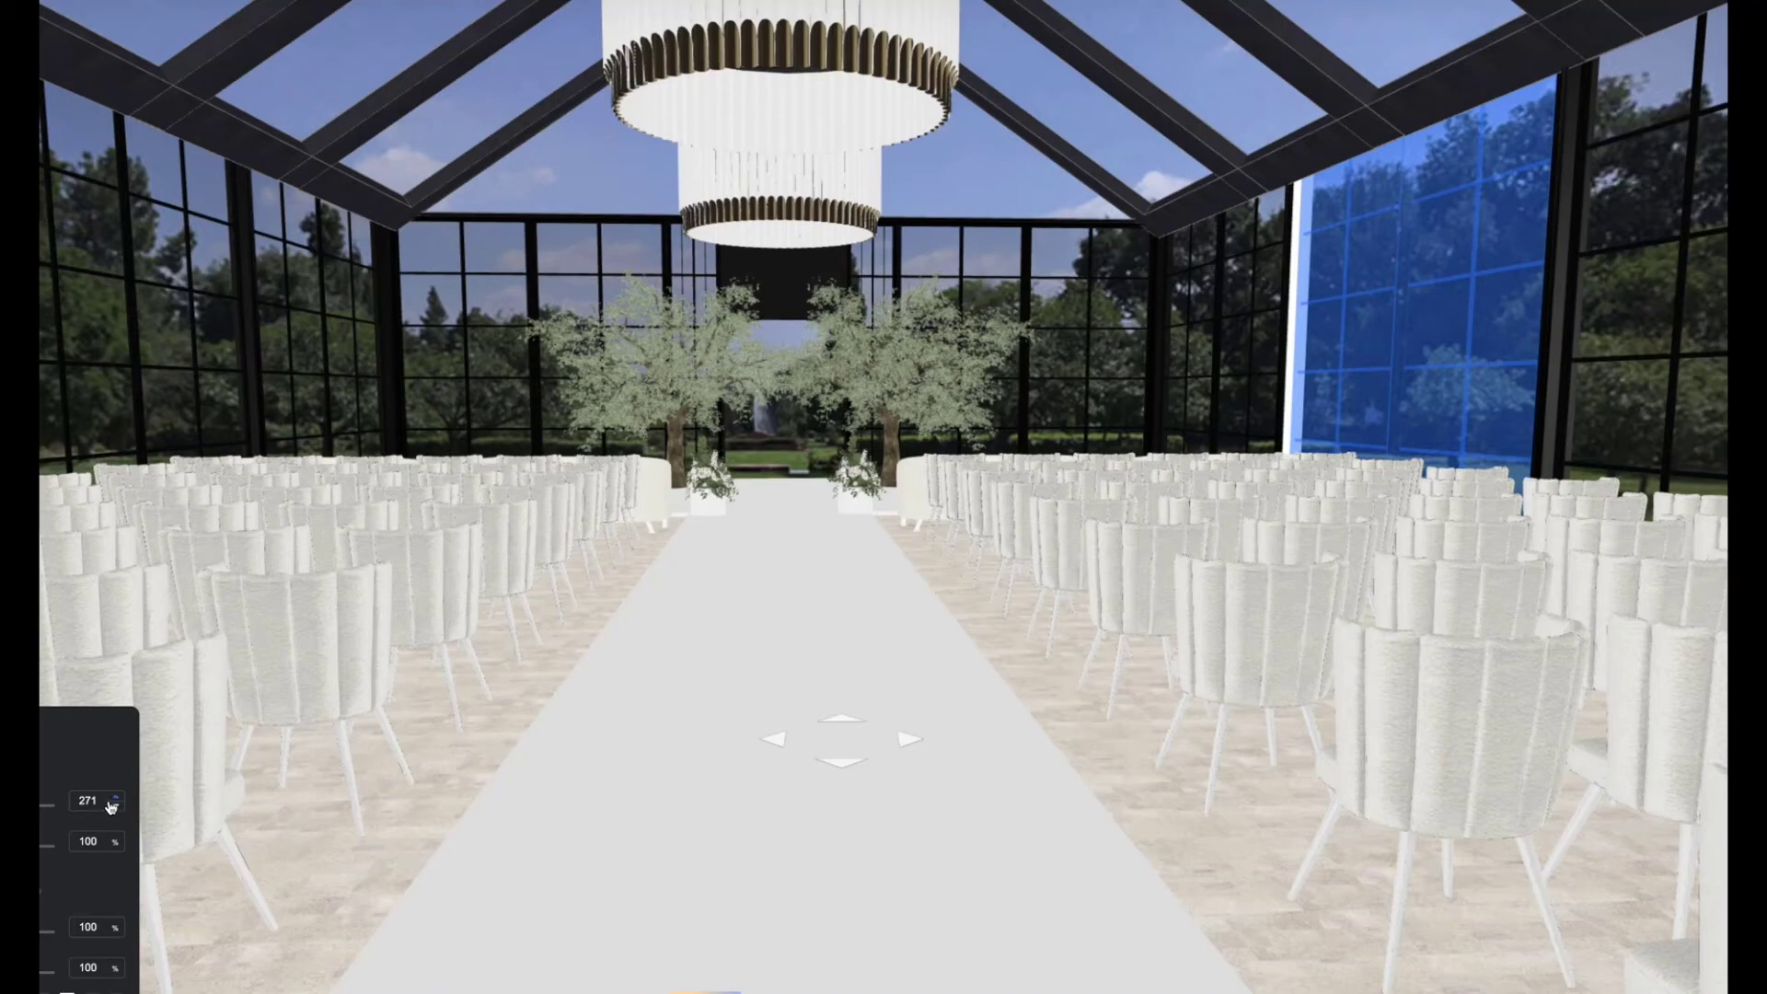
left_click(114, 799)
left_click(114, 799)
left_click(114, 799)
mouse_move(37, 810)
left_mouse_down()
mouse_move(68, 810)
mouse_move(1, 810)
mouse_move(15, 808)
left_mouse_up()
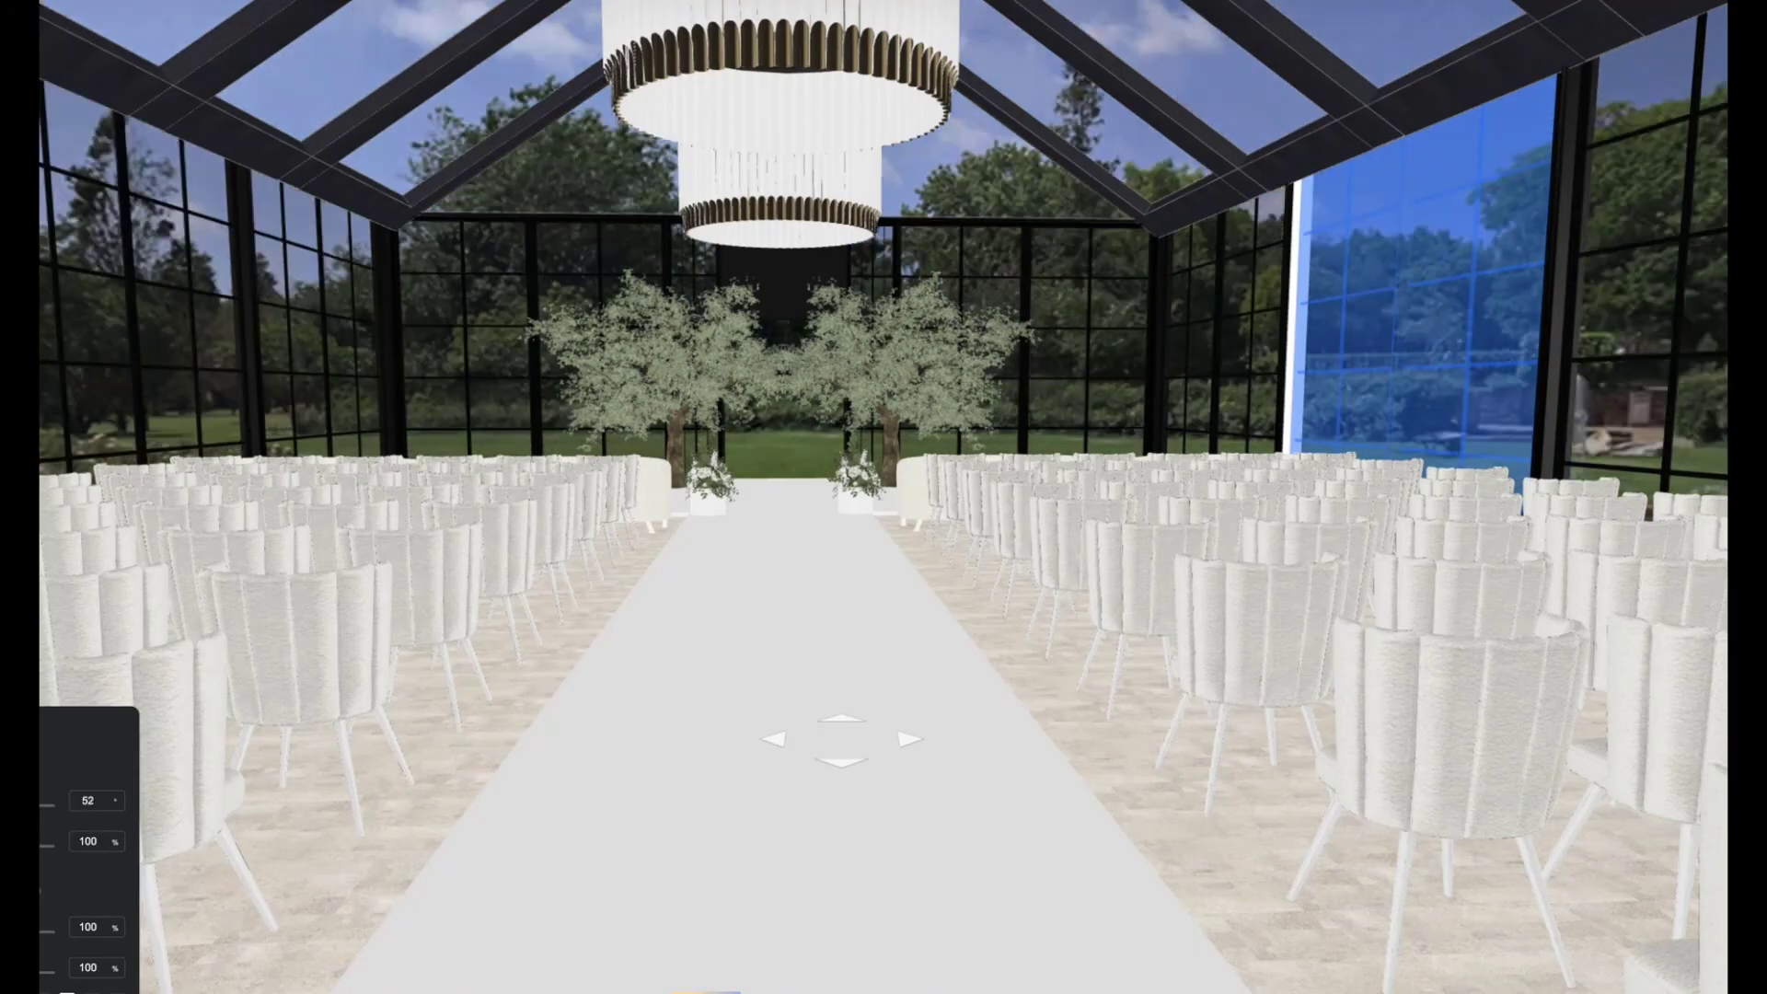
key("Escape")
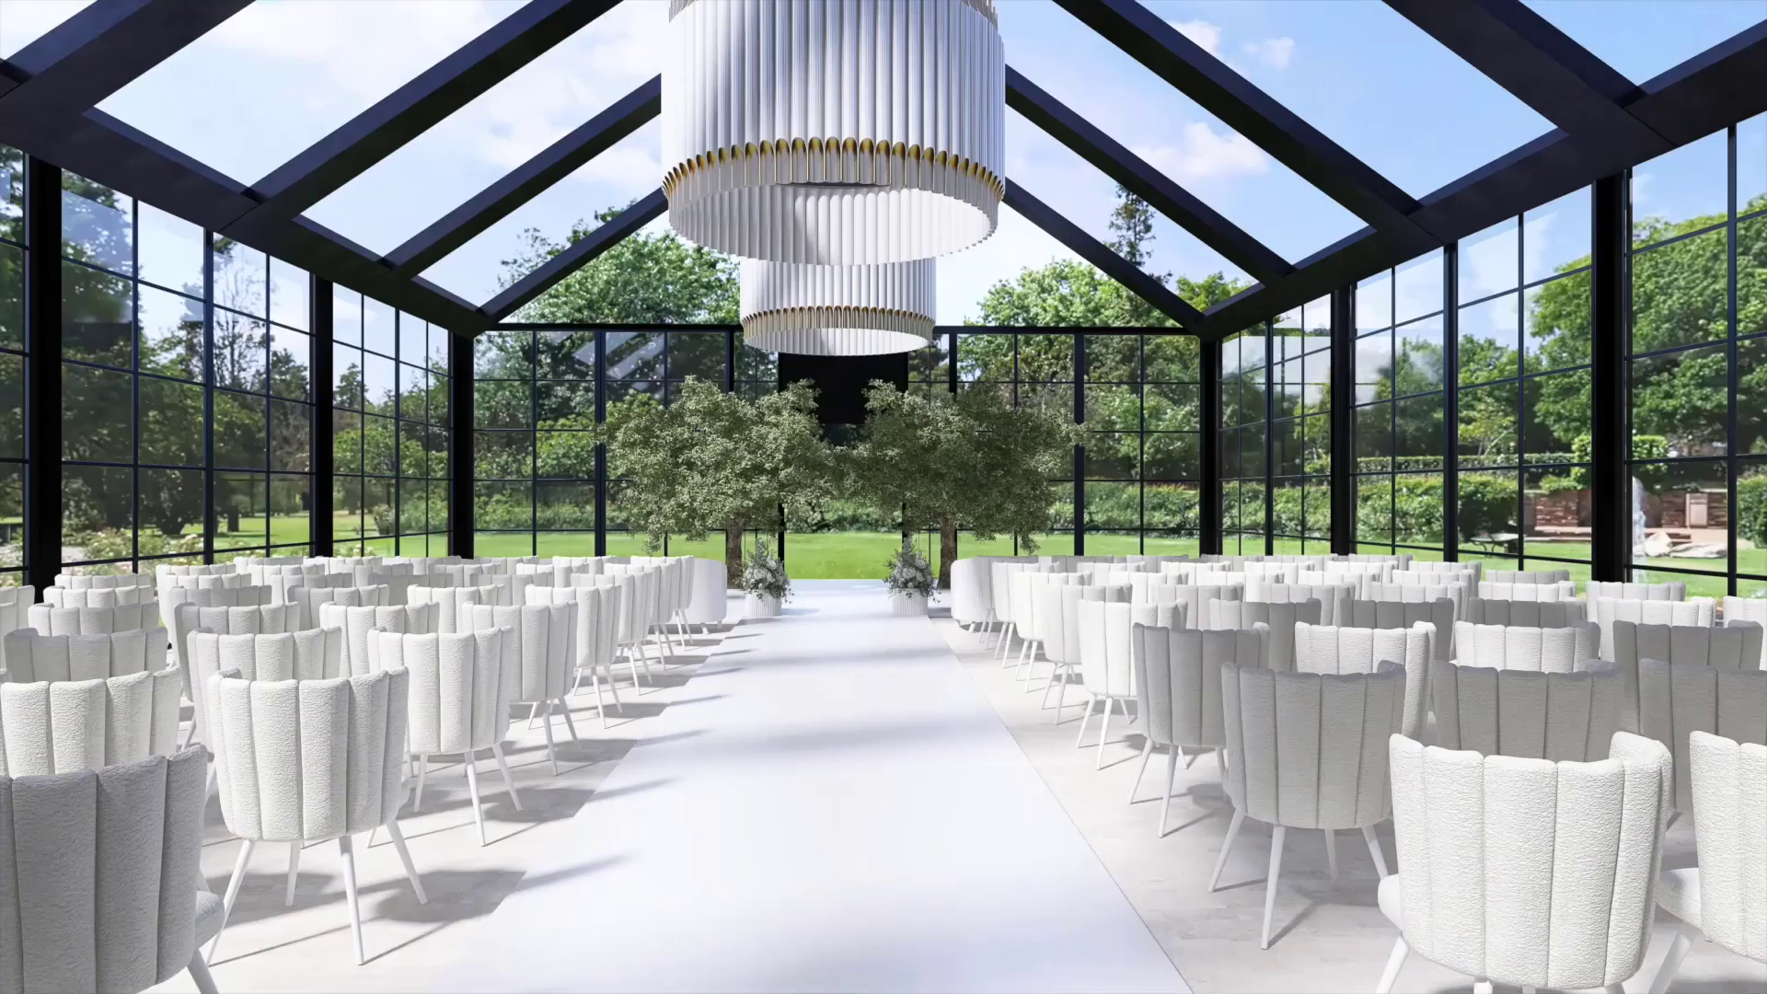